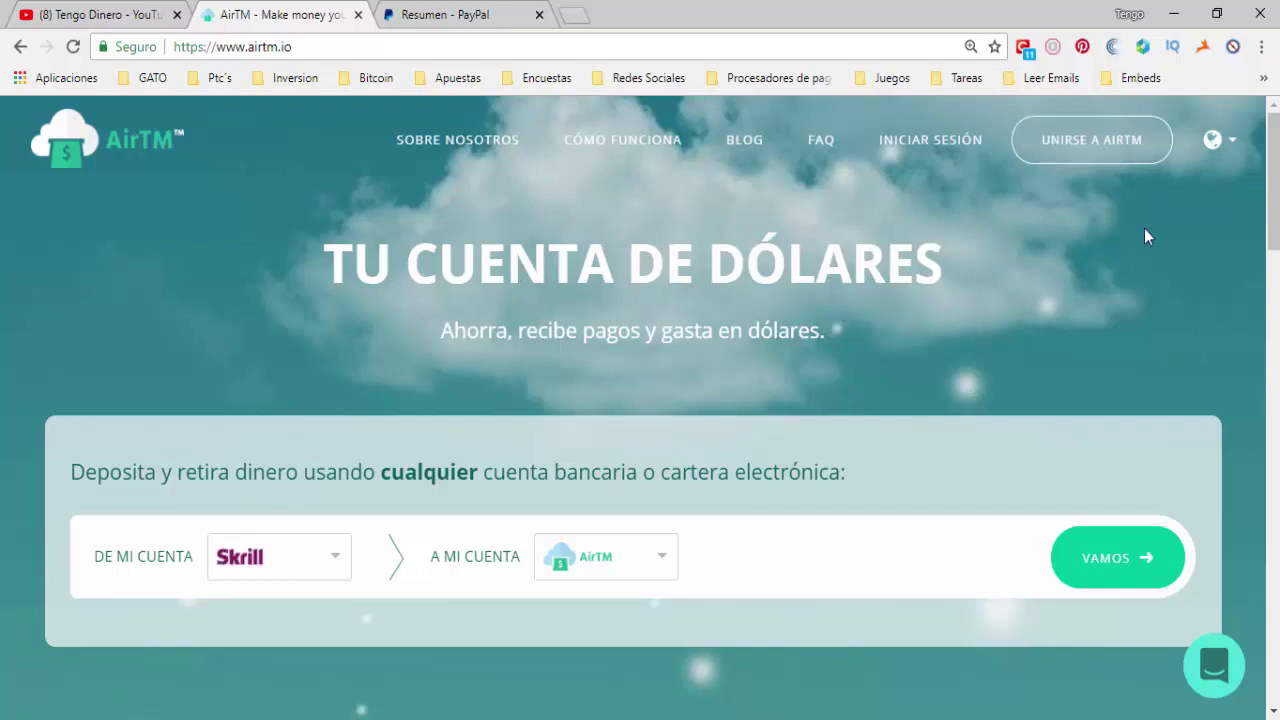
Step: Submit the AirTM sign-up form with the news and updates option left ticked
click(1092, 143)
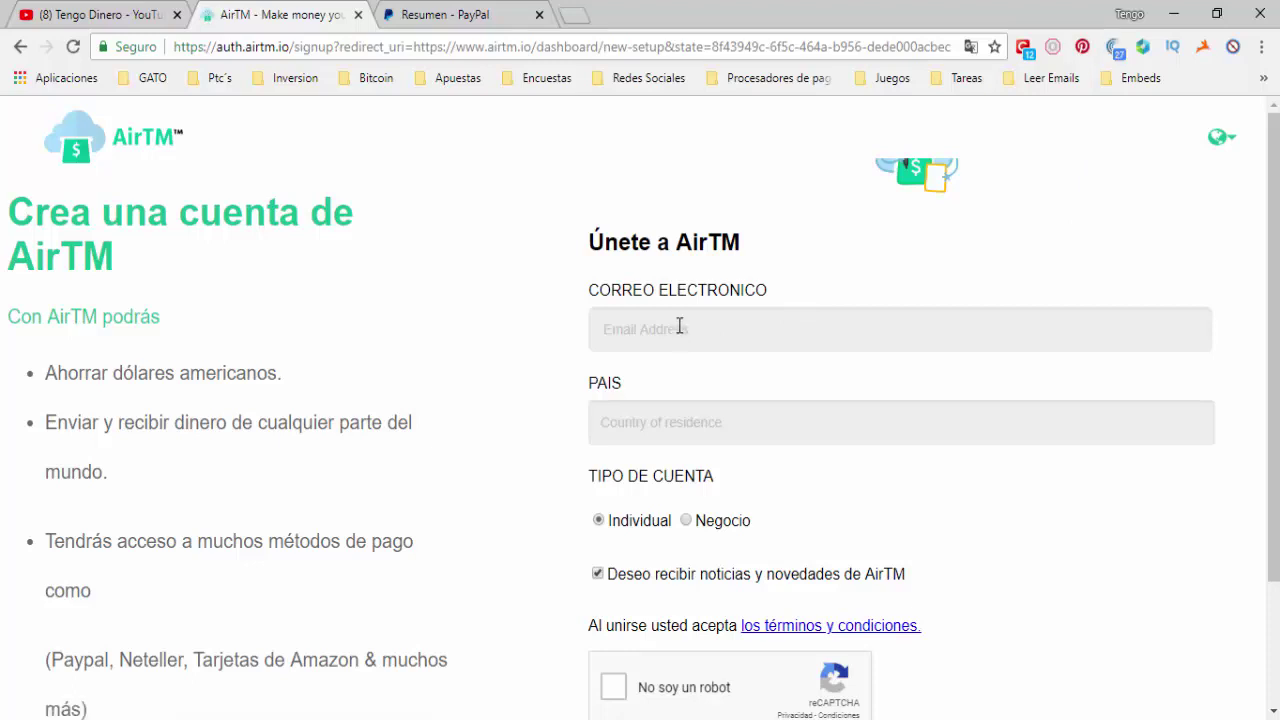
scroll(640, 400, down, 2)
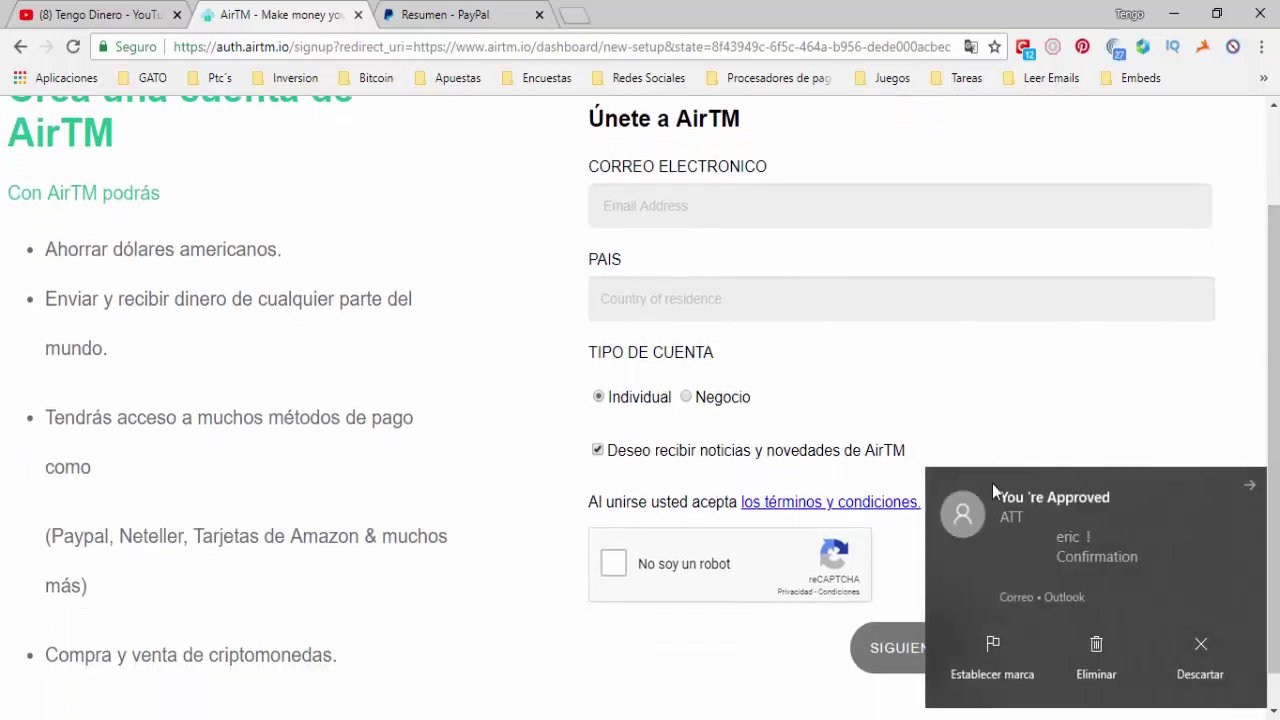
click(1249, 486)
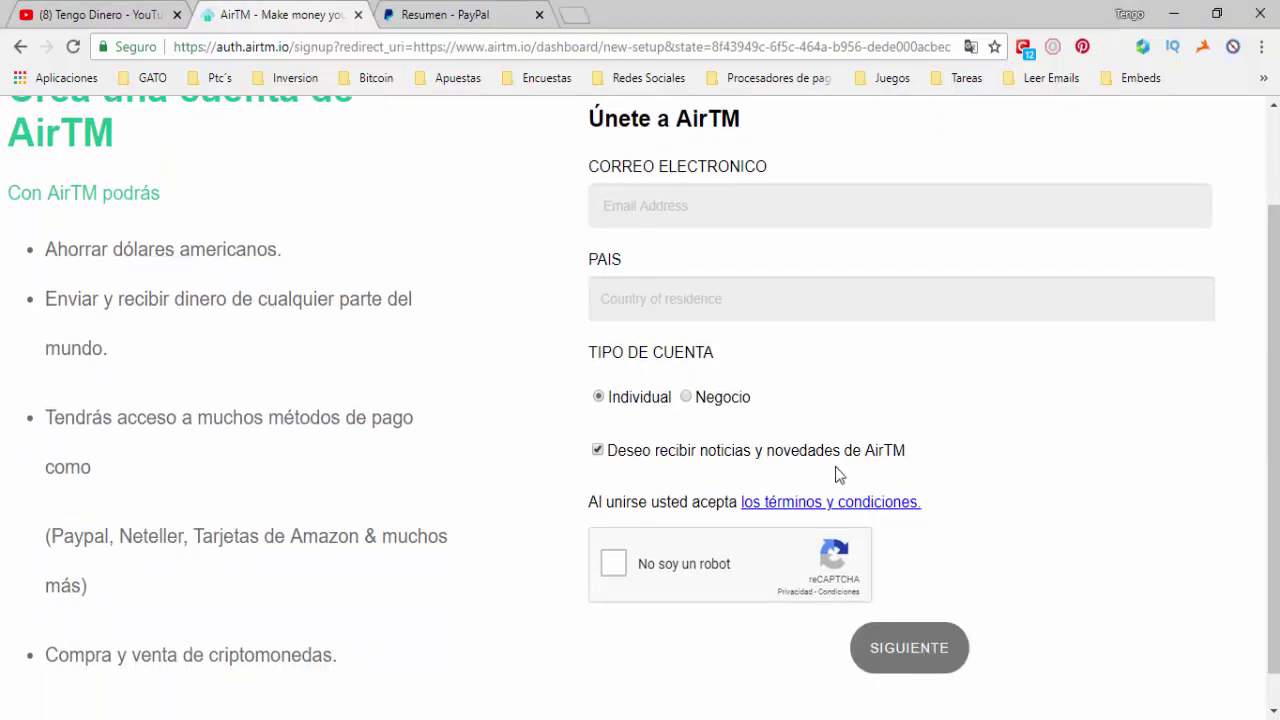
click(597, 454)
click(597, 452)
click(597, 452)
click(897, 640)
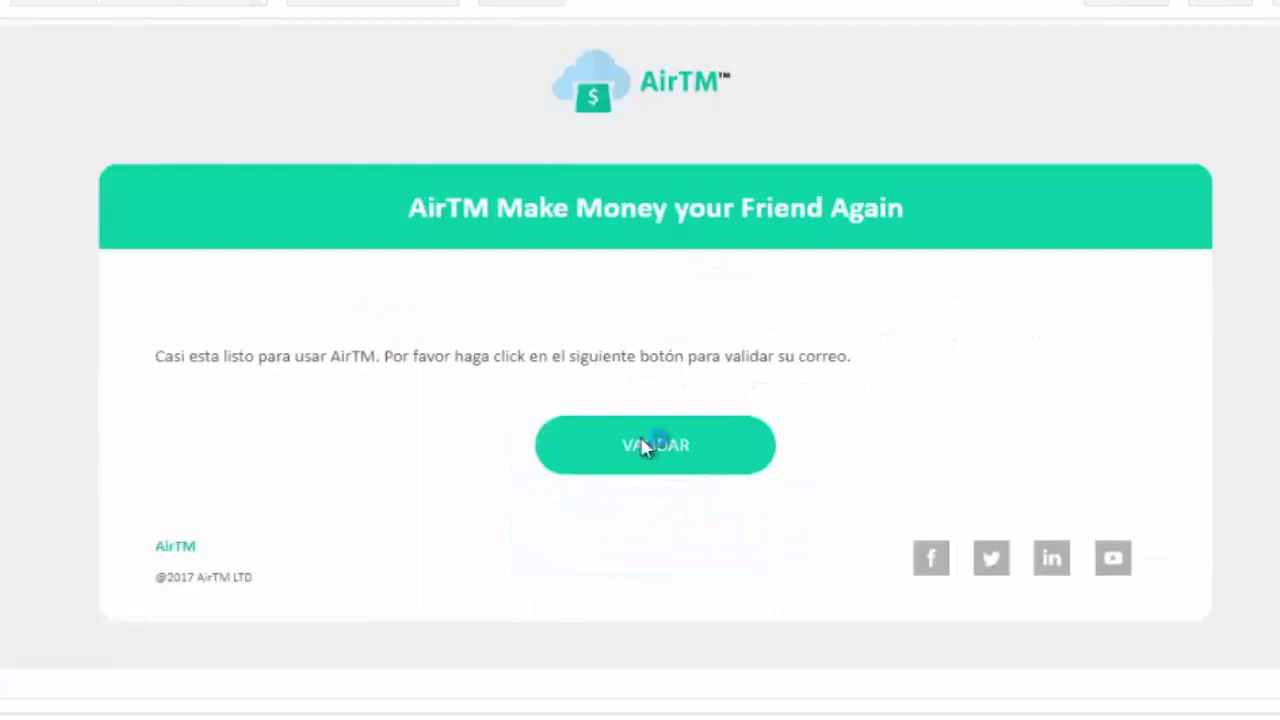
Step: Validate the e-mail, then enter name, password, state/province and date of birth
click(657, 443)
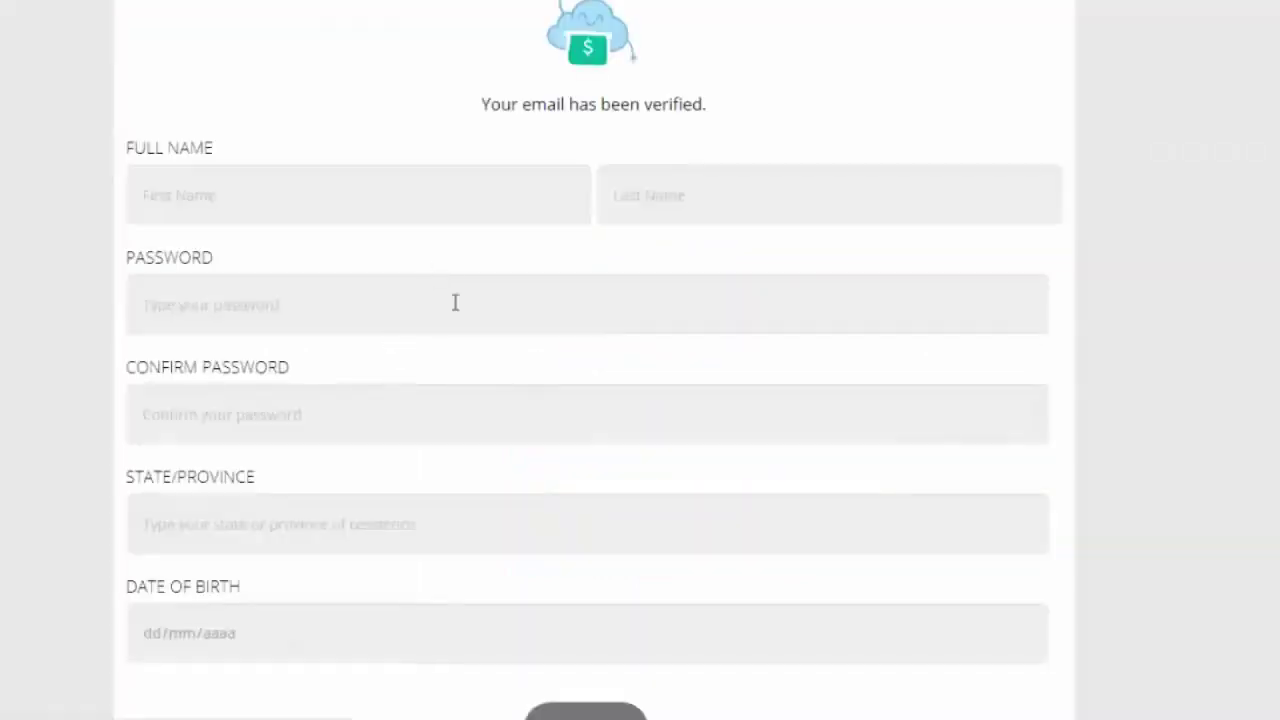
click(386, 194)
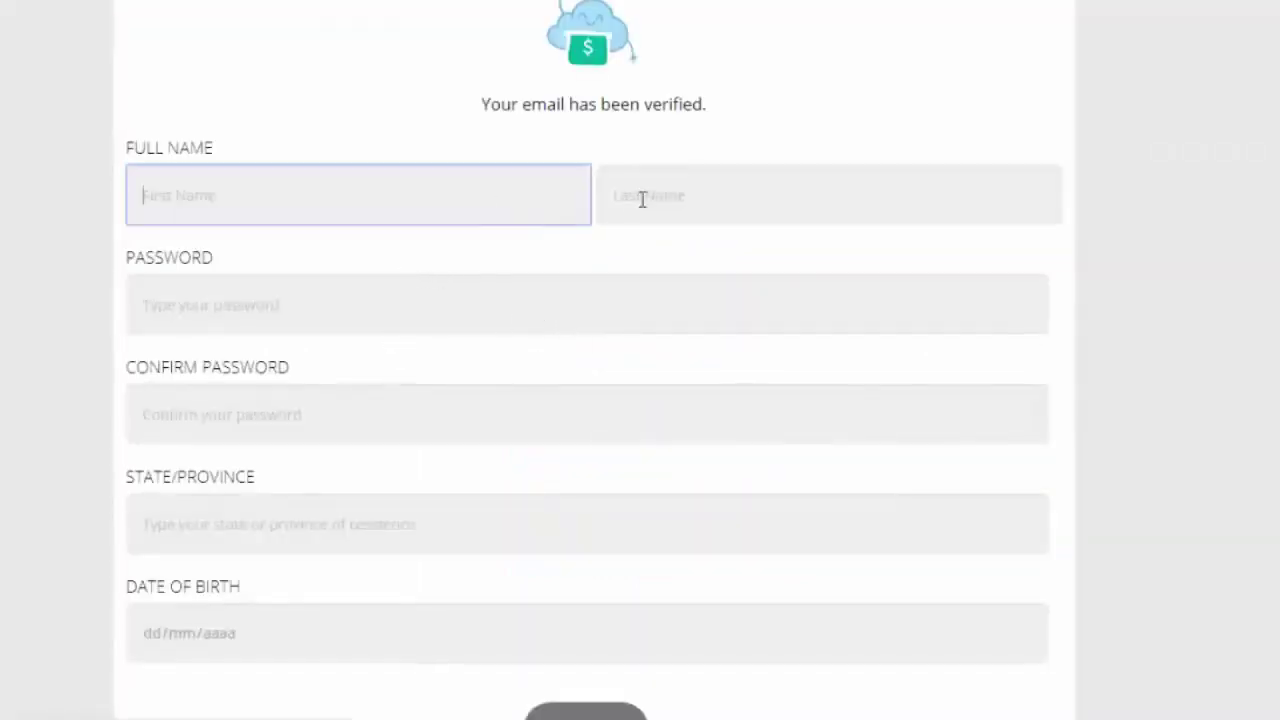
click(665, 194)
click(369, 314)
click(345, 416)
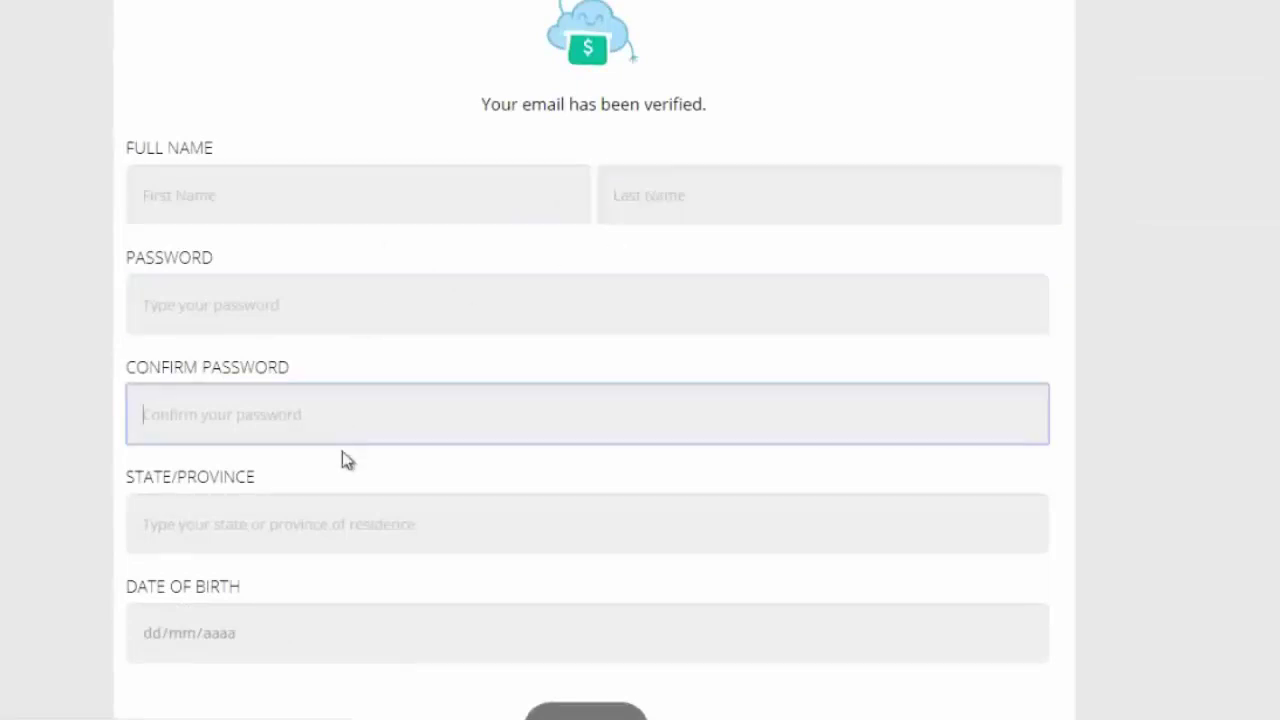
click(324, 533)
scroll(330, 538, down, 1)
click(289, 580)
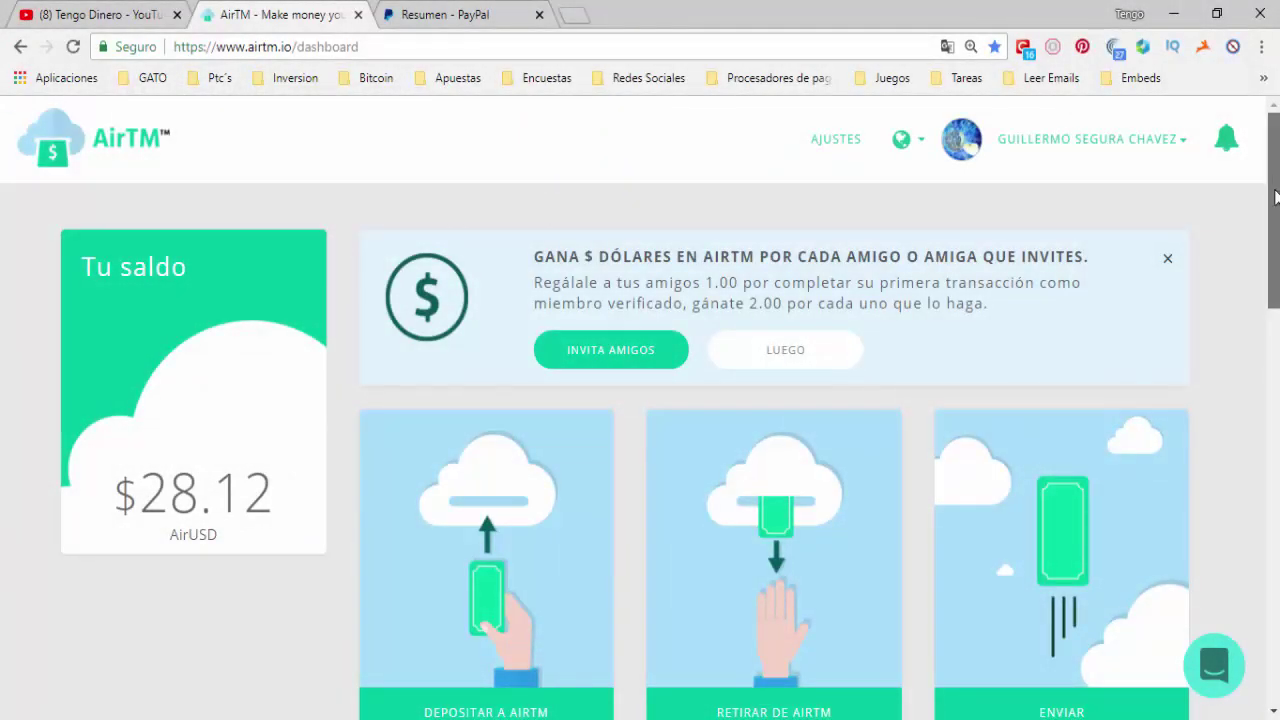
Step: Open Ajustes and scroll to the Criptodivisa wallets under Información de pago
drag(1270, 195, 1275, 262)
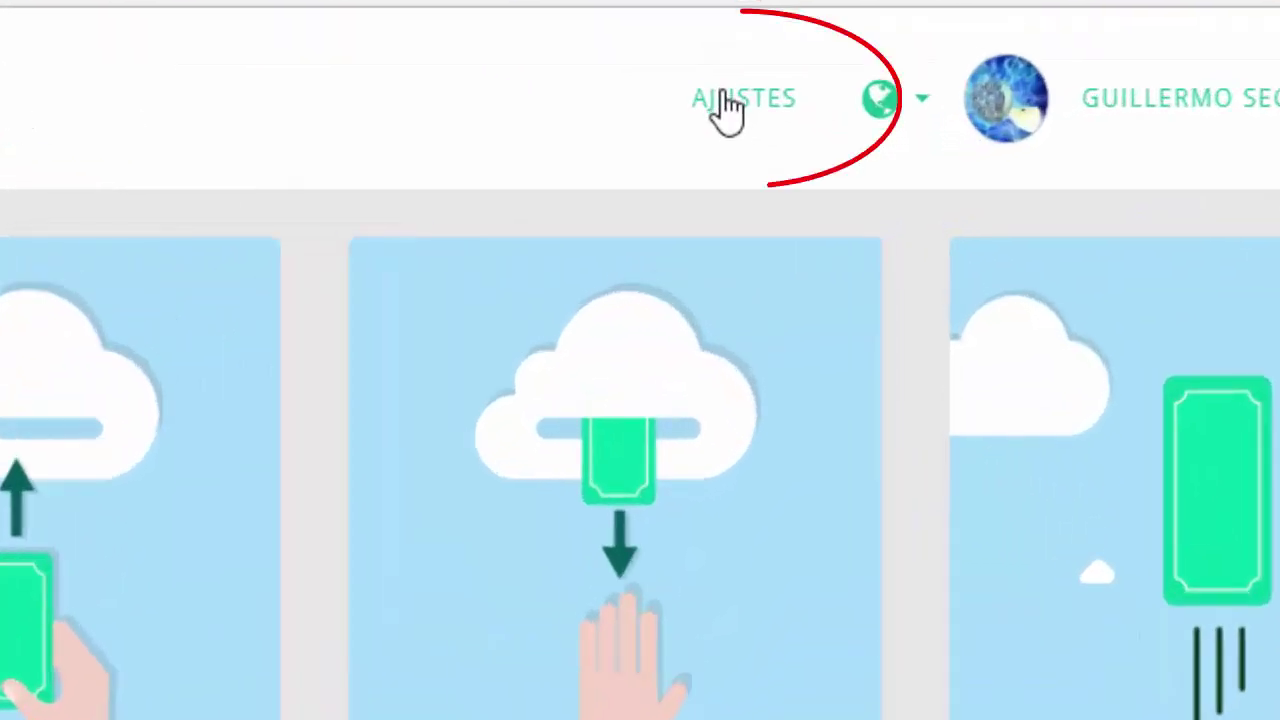
click(726, 98)
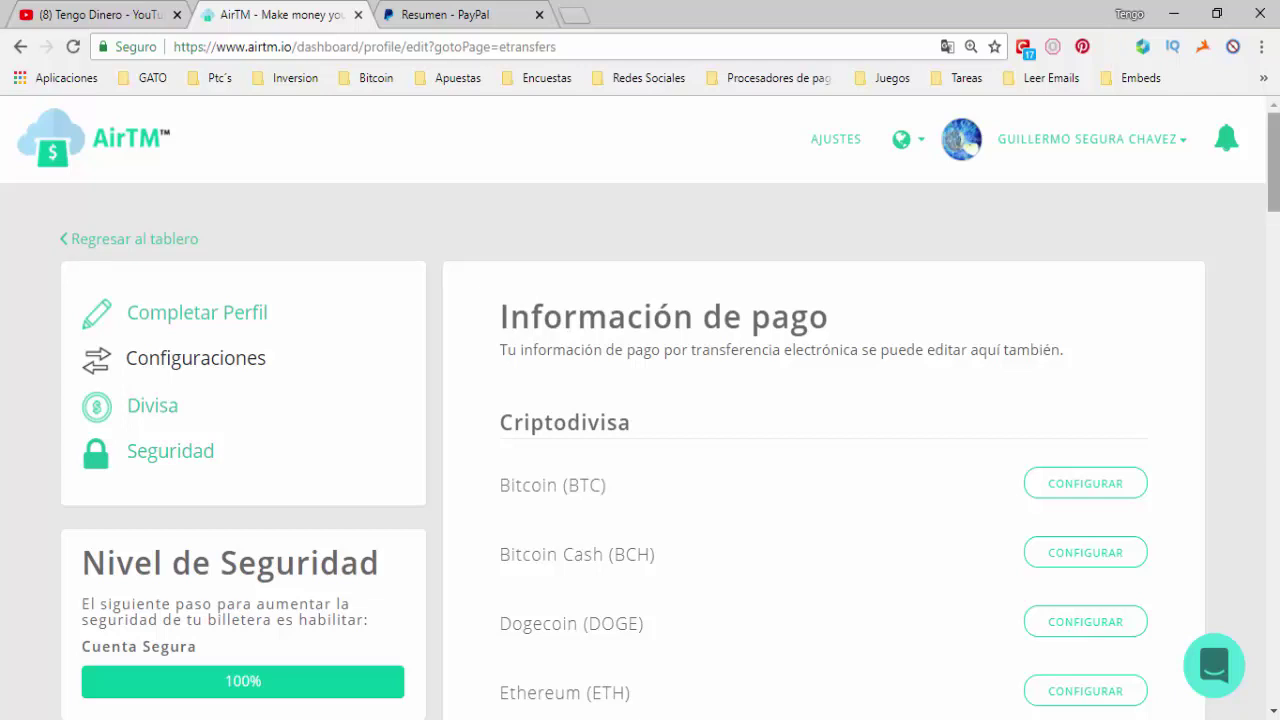
drag(1277, 185, 1277, 224)
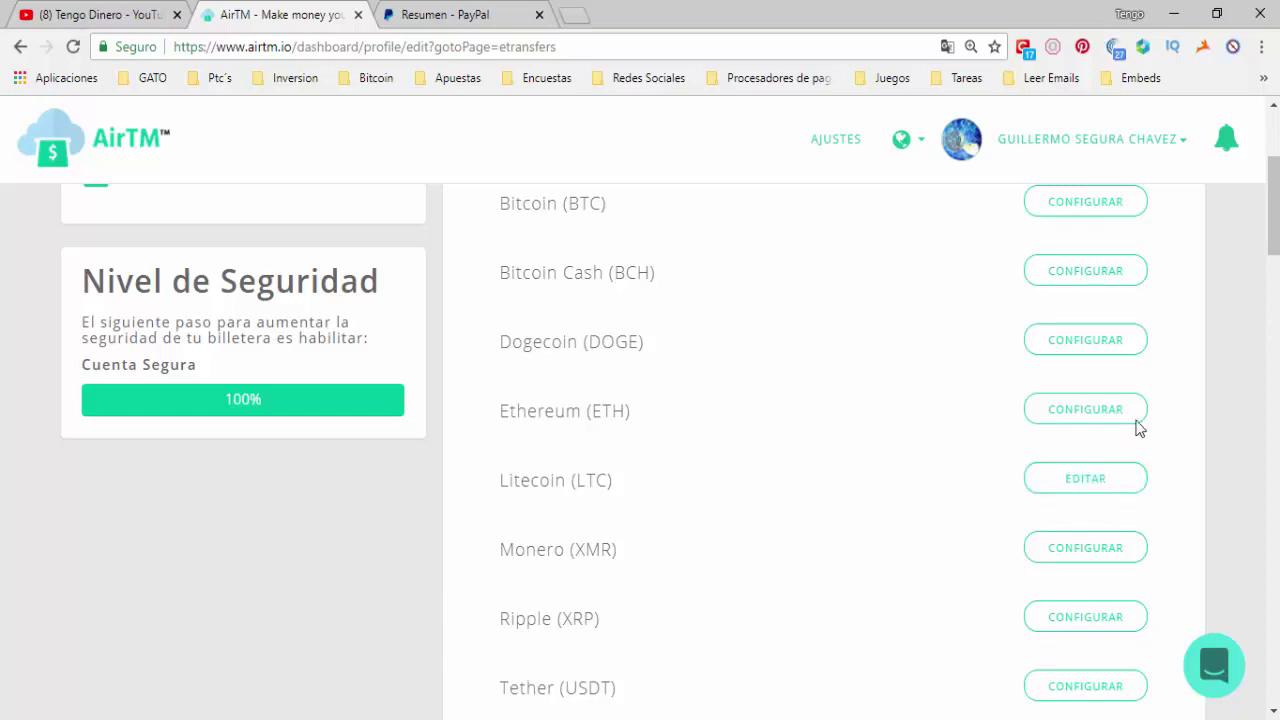
drag(1277, 230, 1277, 221)
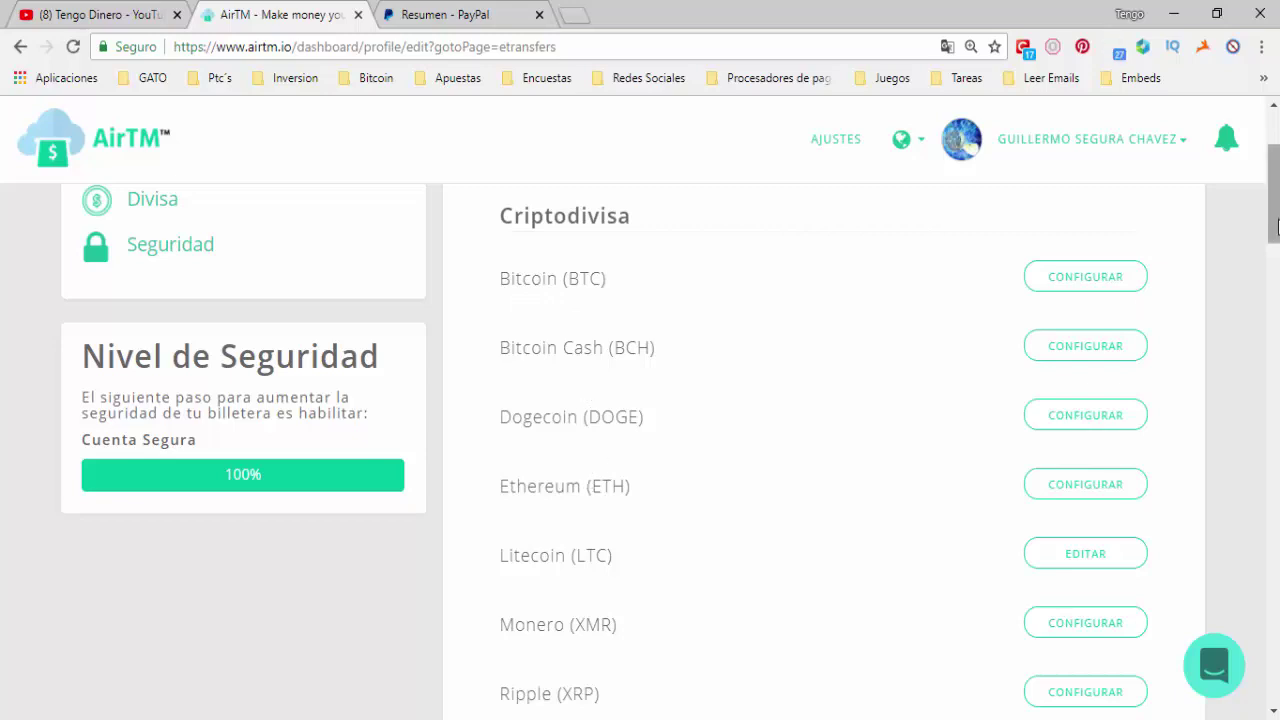
Step: Open the Bitcoin wallet setup and close it without saving
click(1100, 292)
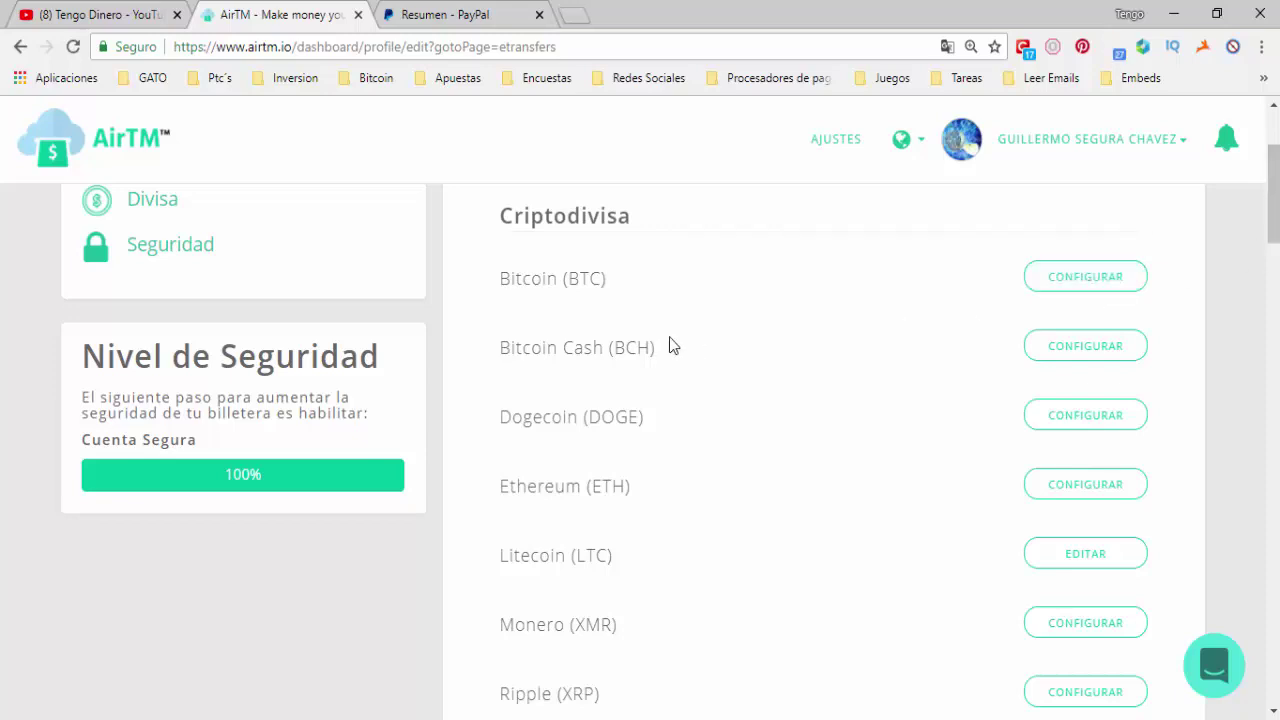
click(688, 352)
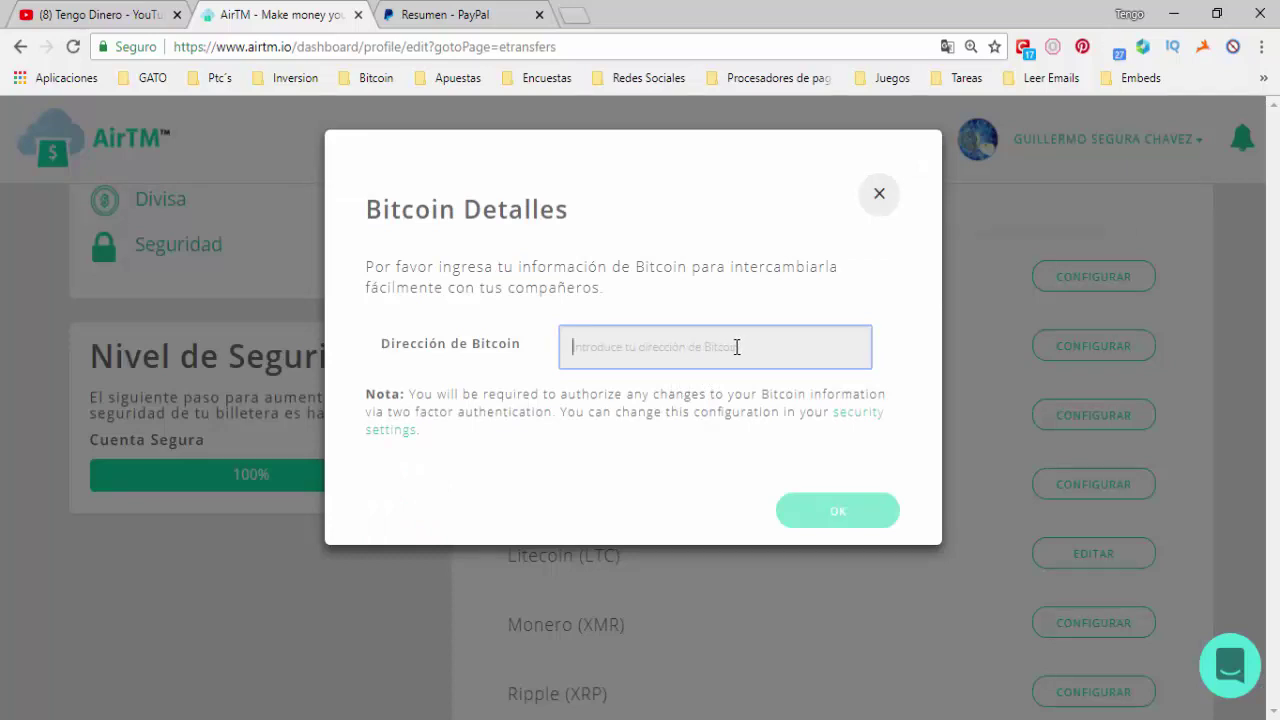
click(882, 195)
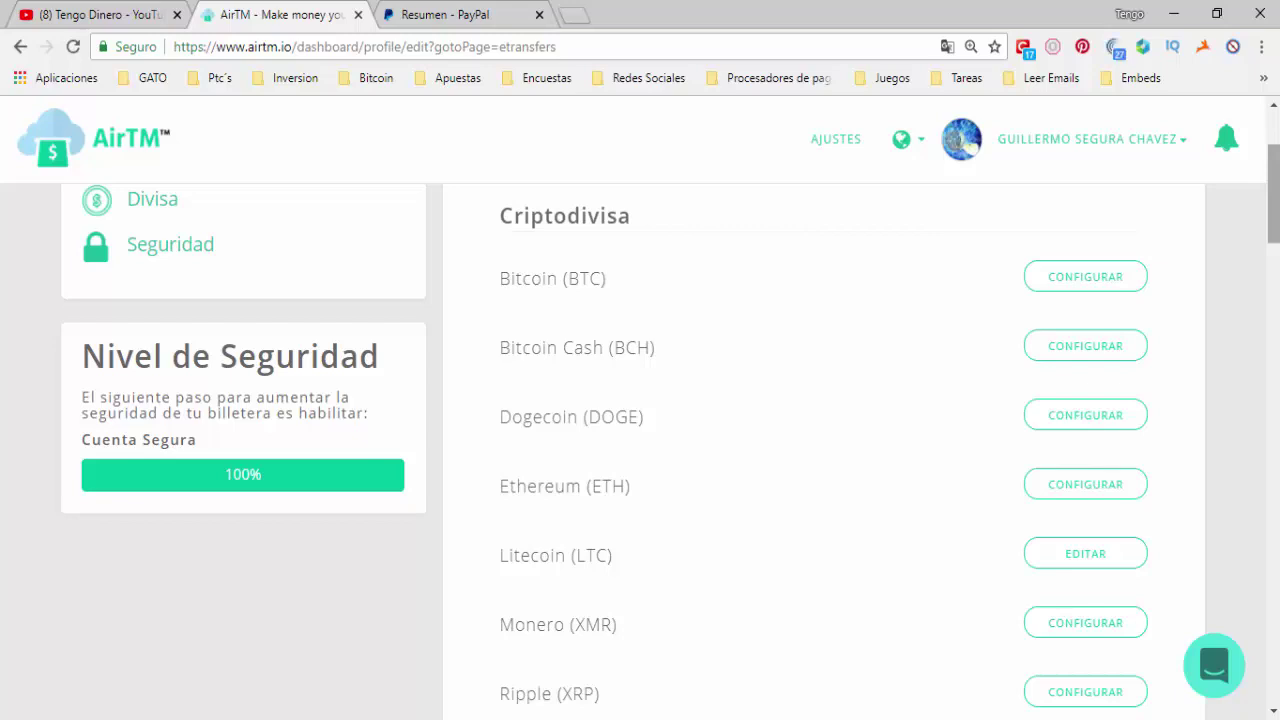
Step: Edit and confirm the Litecoin wallet address, passing the two-factor code check
scroll(1036, 422, down, 1)
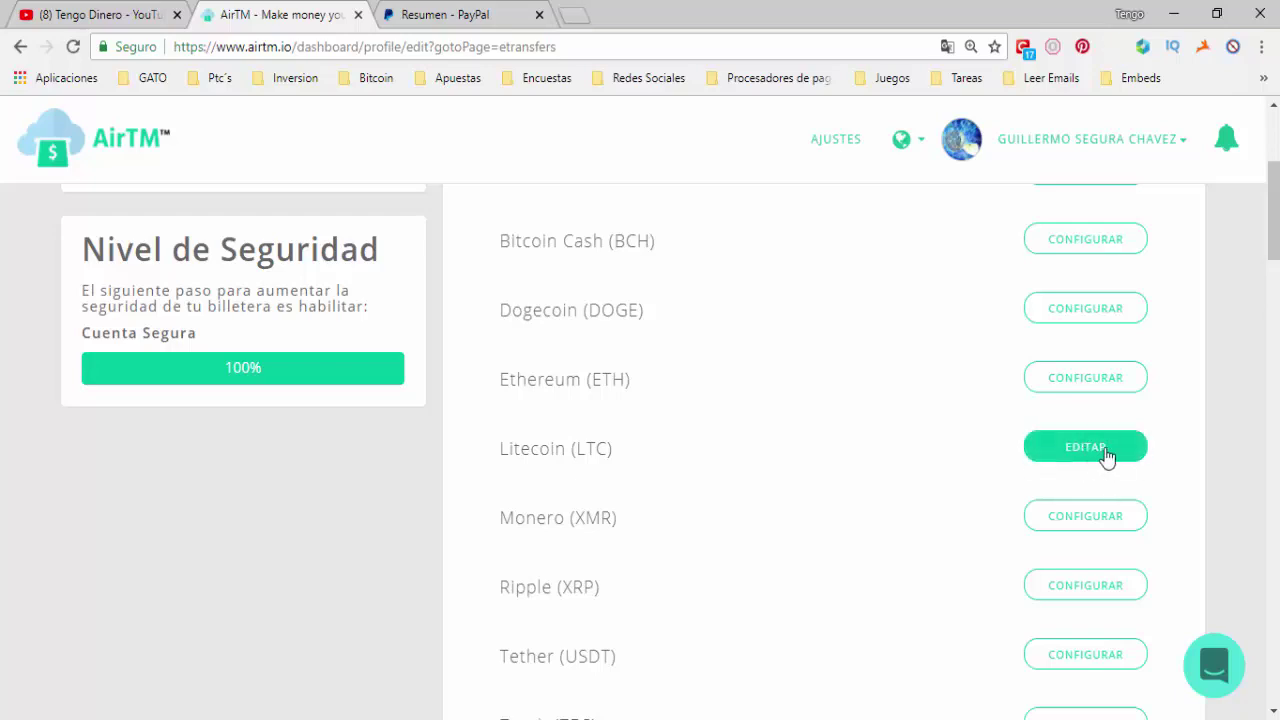
click(1075, 453)
click(810, 342)
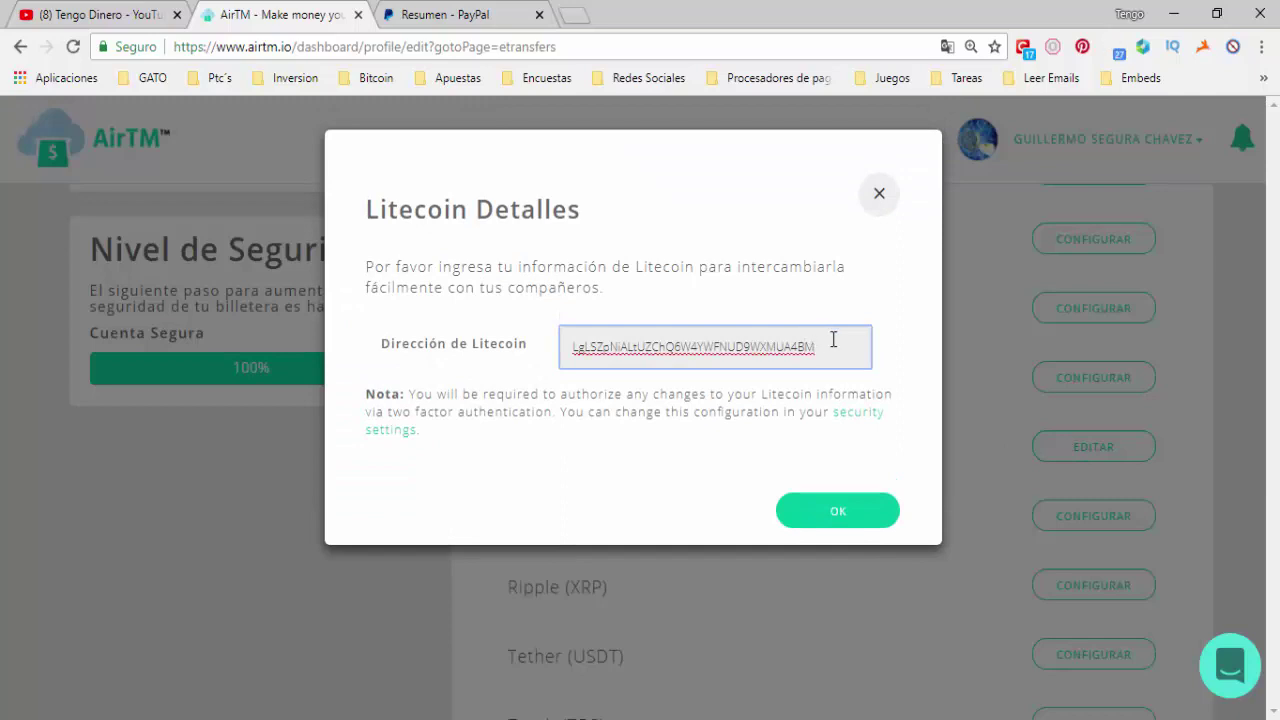
click(849, 518)
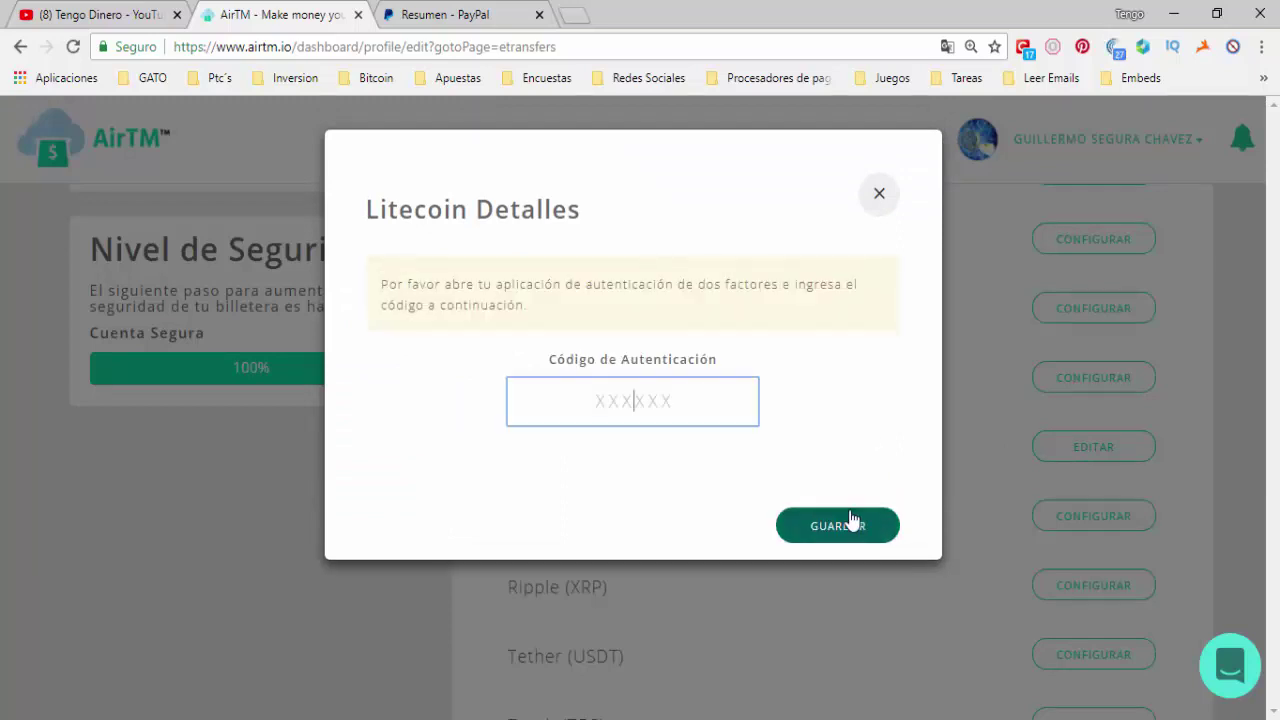
key(Escape)
drag(1277, 212, 1277, 292)
scroll(771, 389, down, 5)
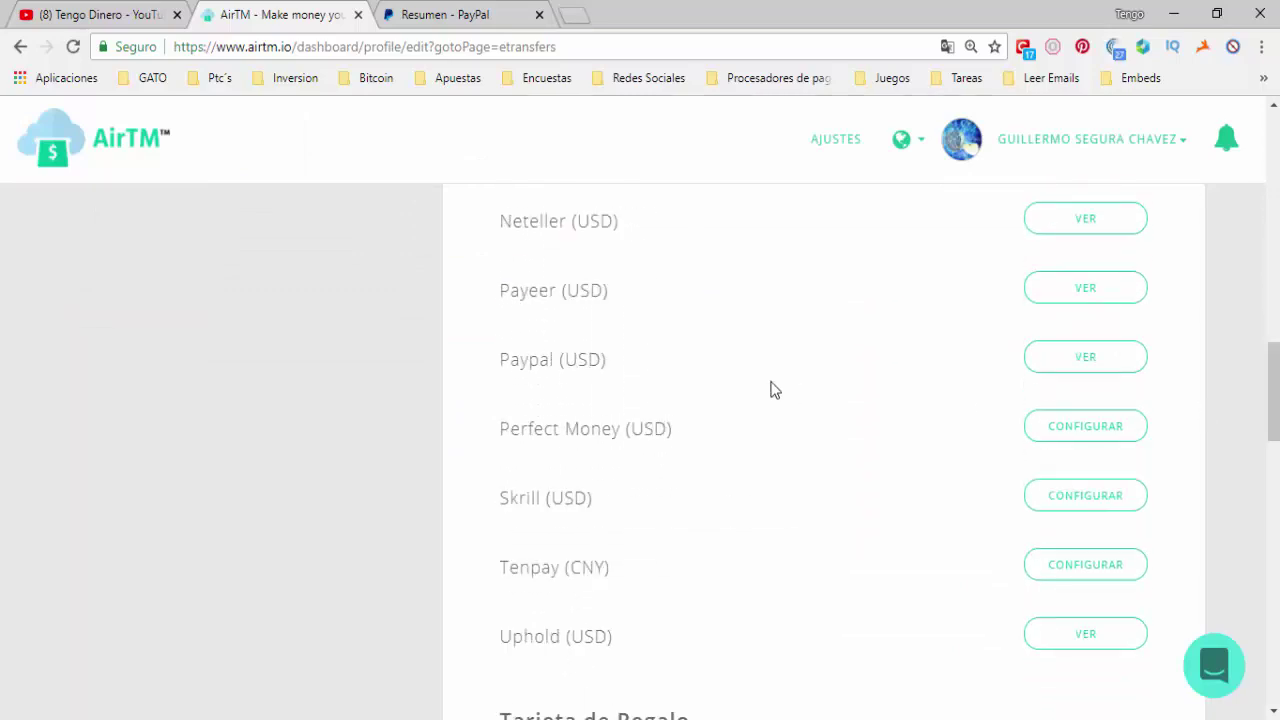
drag(502, 360, 674, 366)
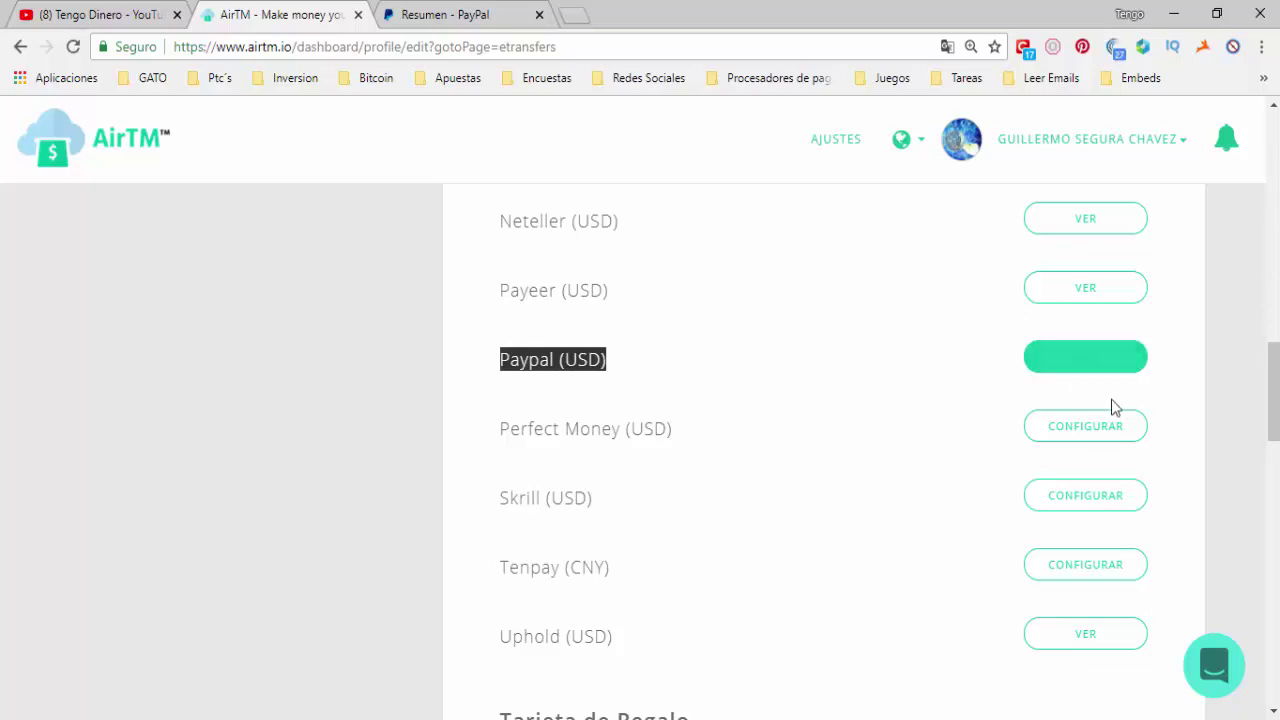
Step: Open the Perfect Money setup, close it unsaved, and scroll back to the top
click(1090, 430)
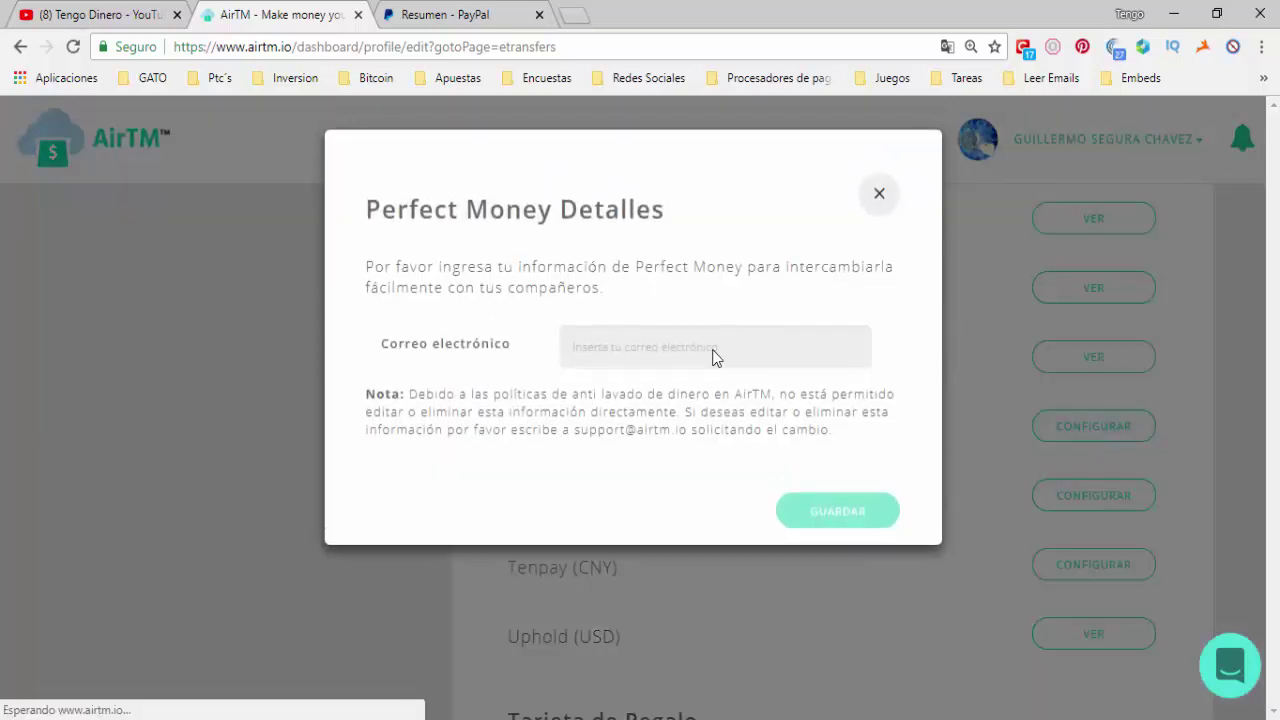
click(712, 346)
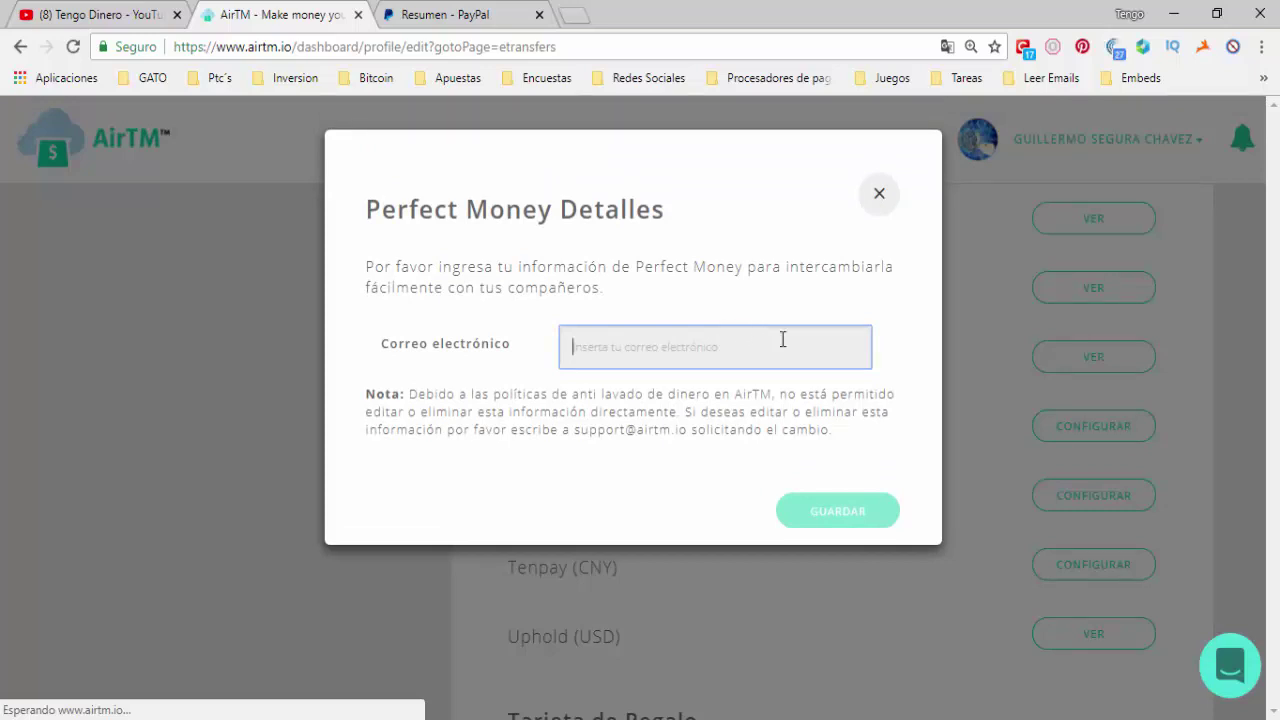
click(879, 195)
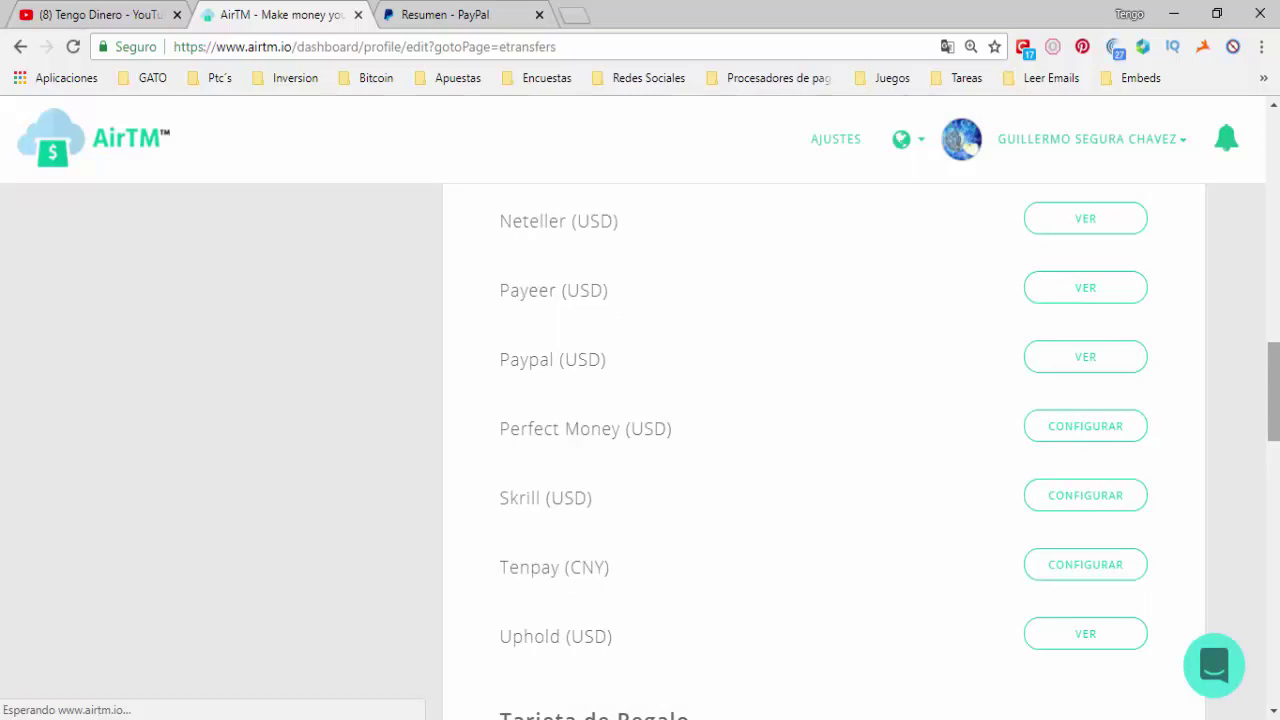
scroll(824, 450, up, 10)
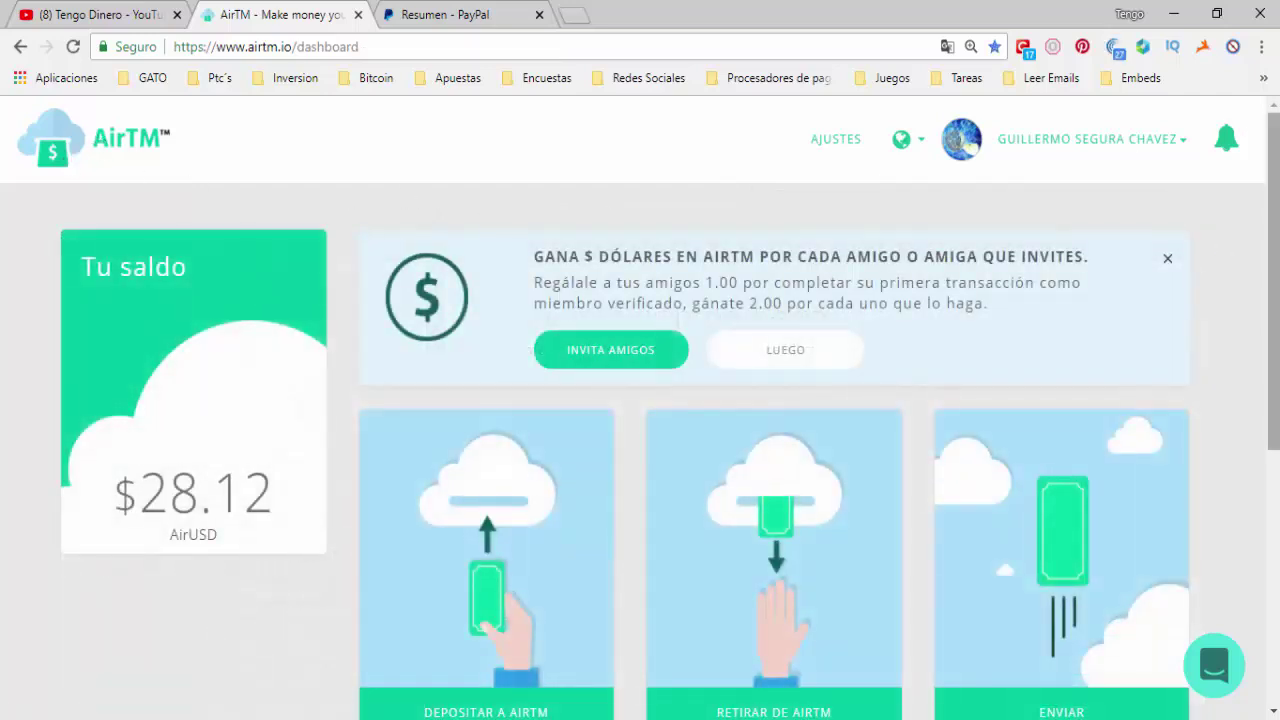
Step: Start a deposit with DEPOSITAR A AIRTM and expand the payment-method category list
drag(1274, 245, 1276, 317)
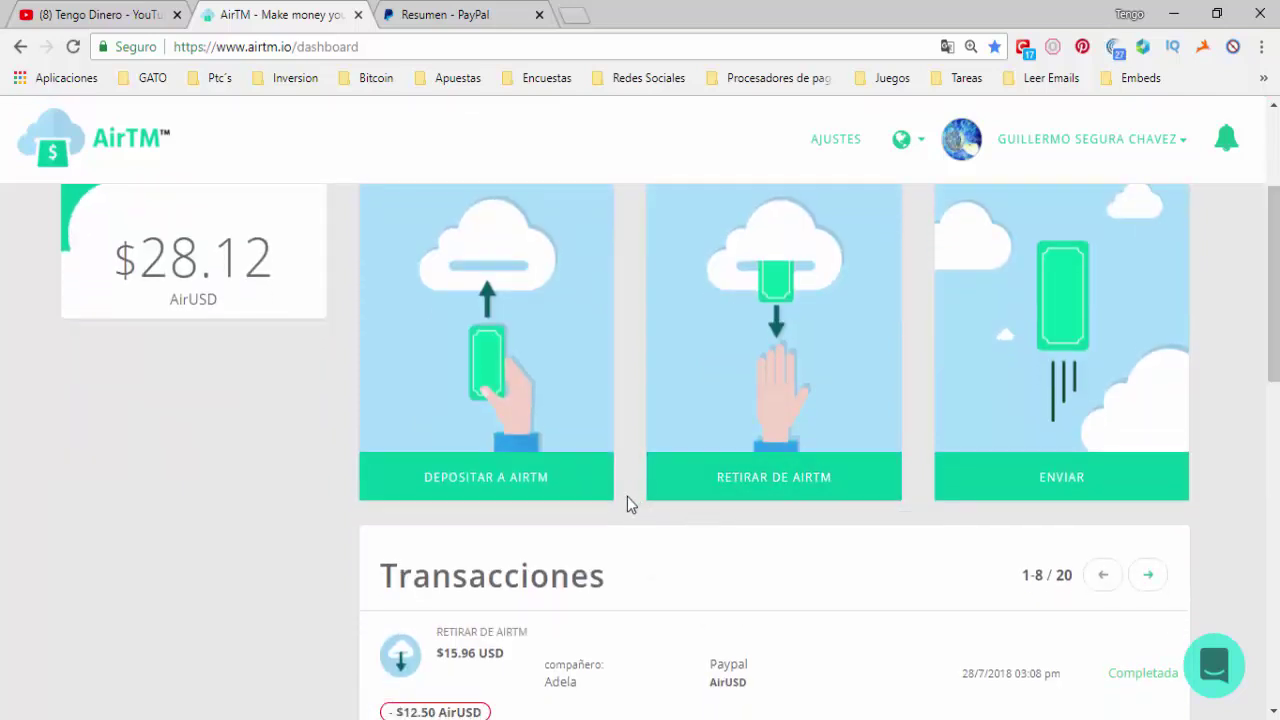
click(597, 484)
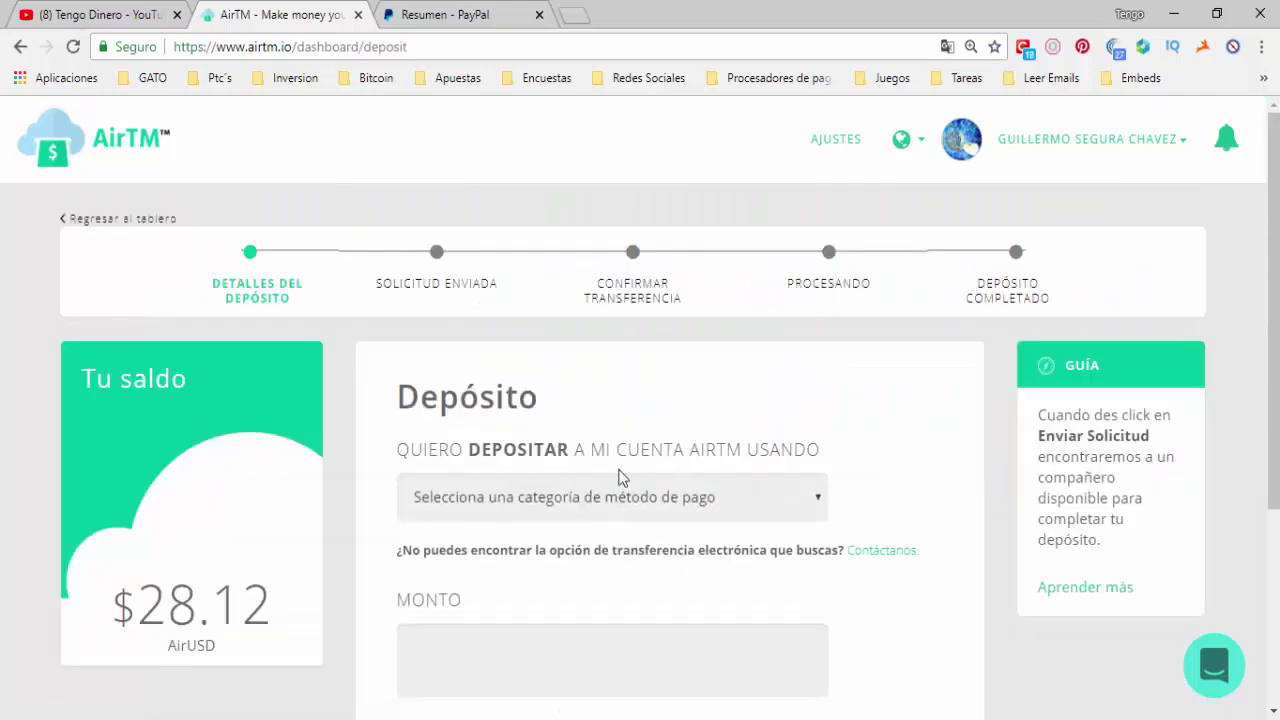
scroll(670, 416, down, 2)
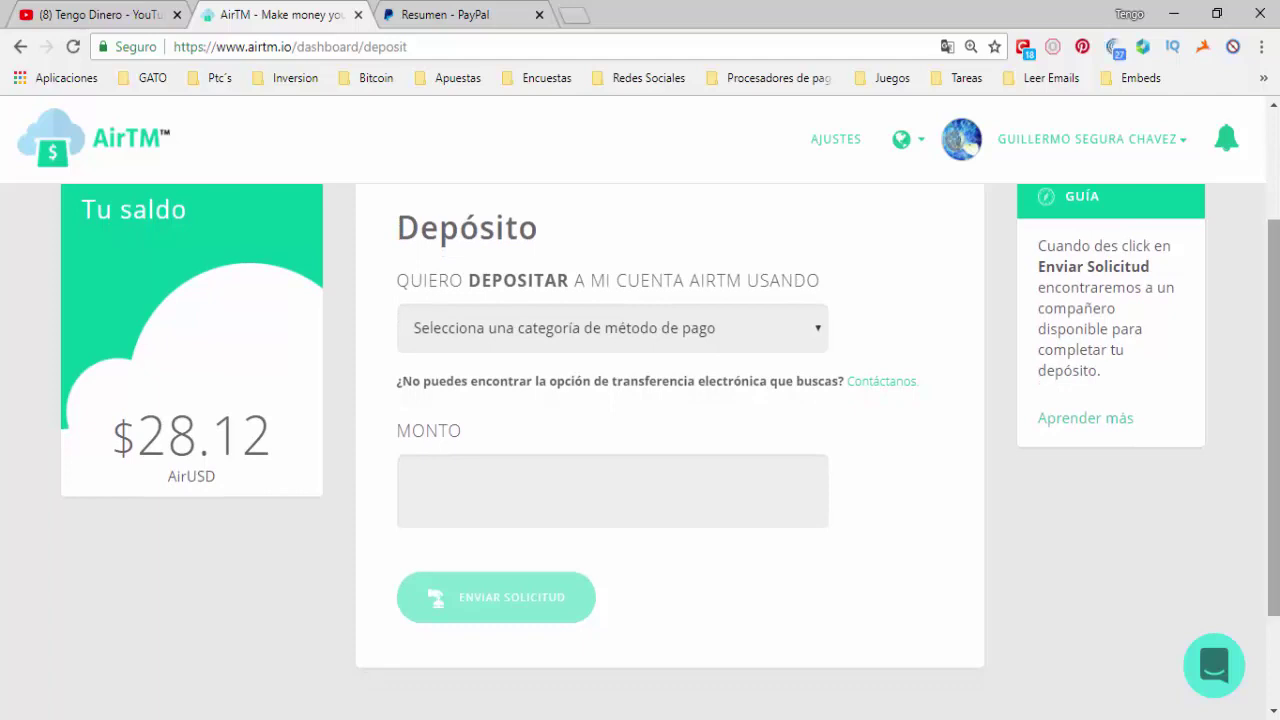
scroll(670, 426, down, 1)
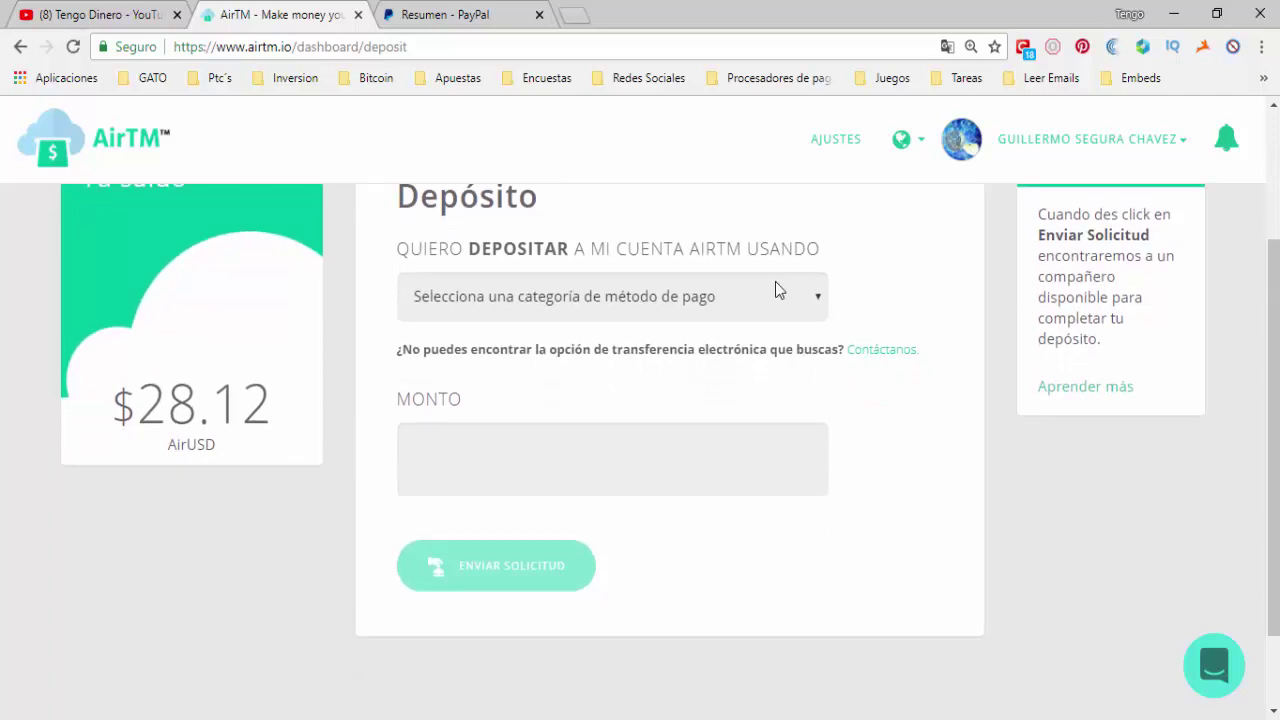
click(809, 308)
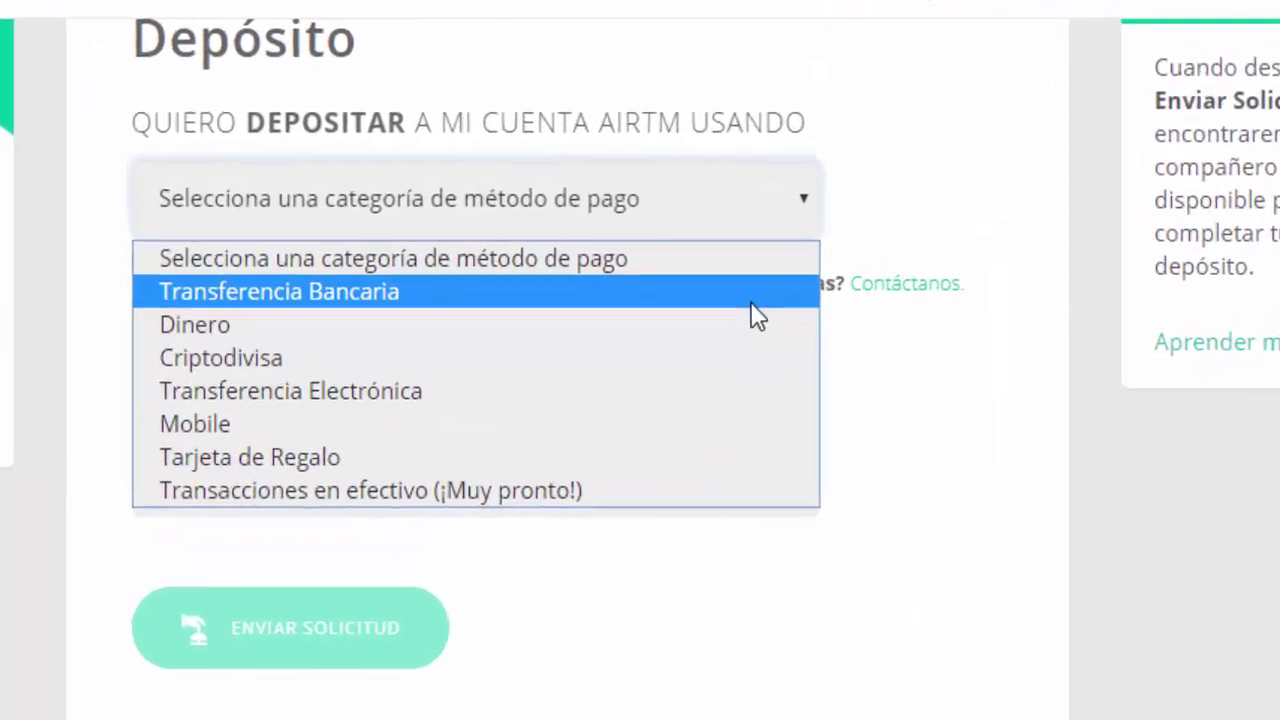
Step: Try the Dinero category, then choose Transferencia Electrónica with Paypal as the method
click(769, 357)
click(743, 318)
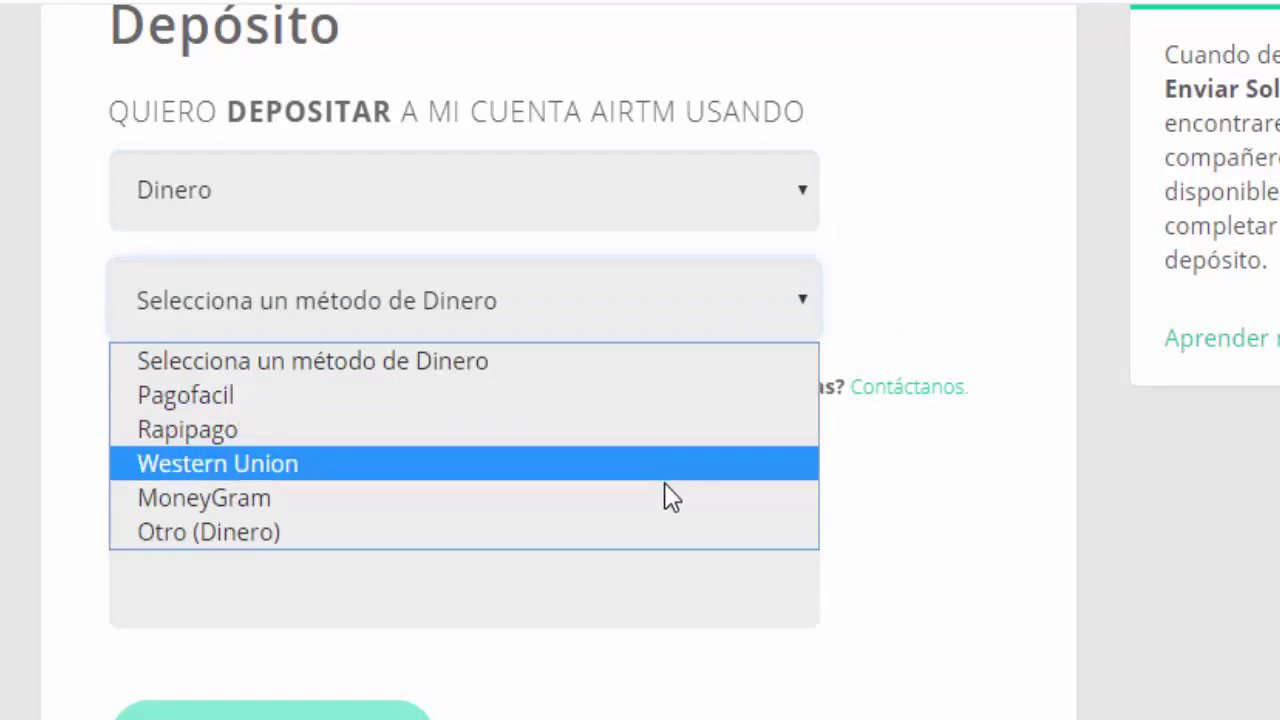
click(810, 198)
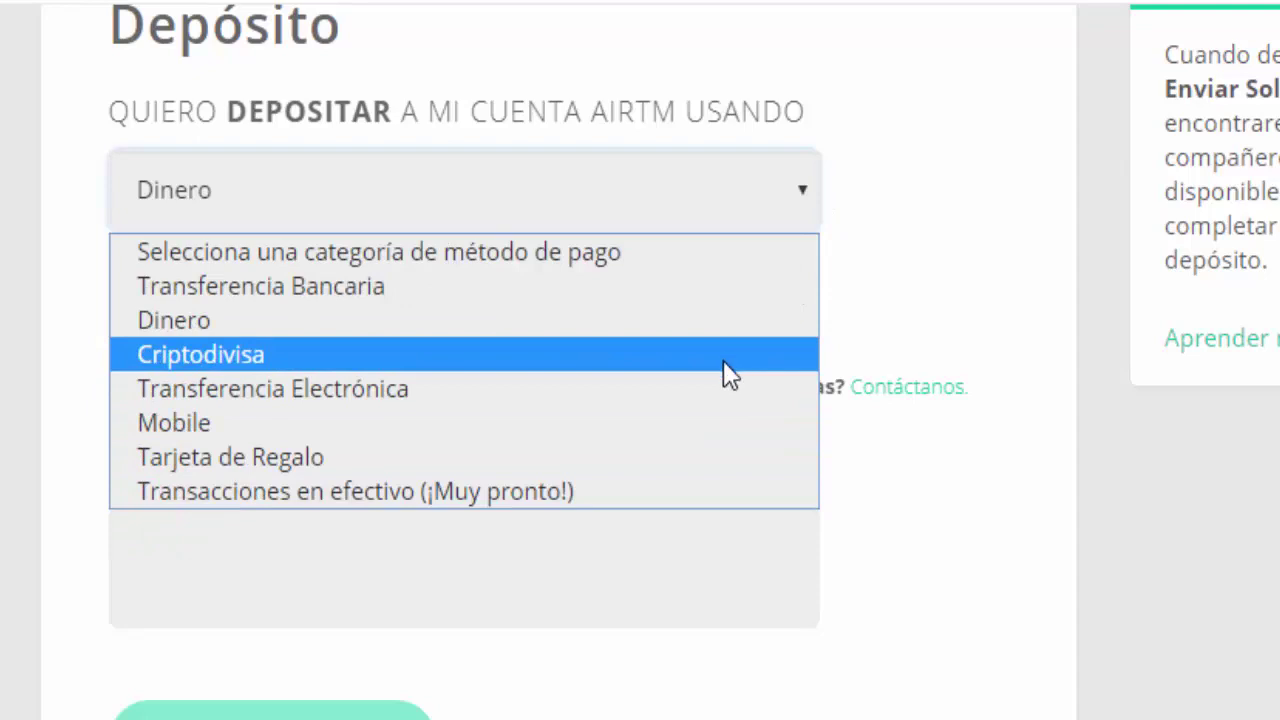
click(678, 392)
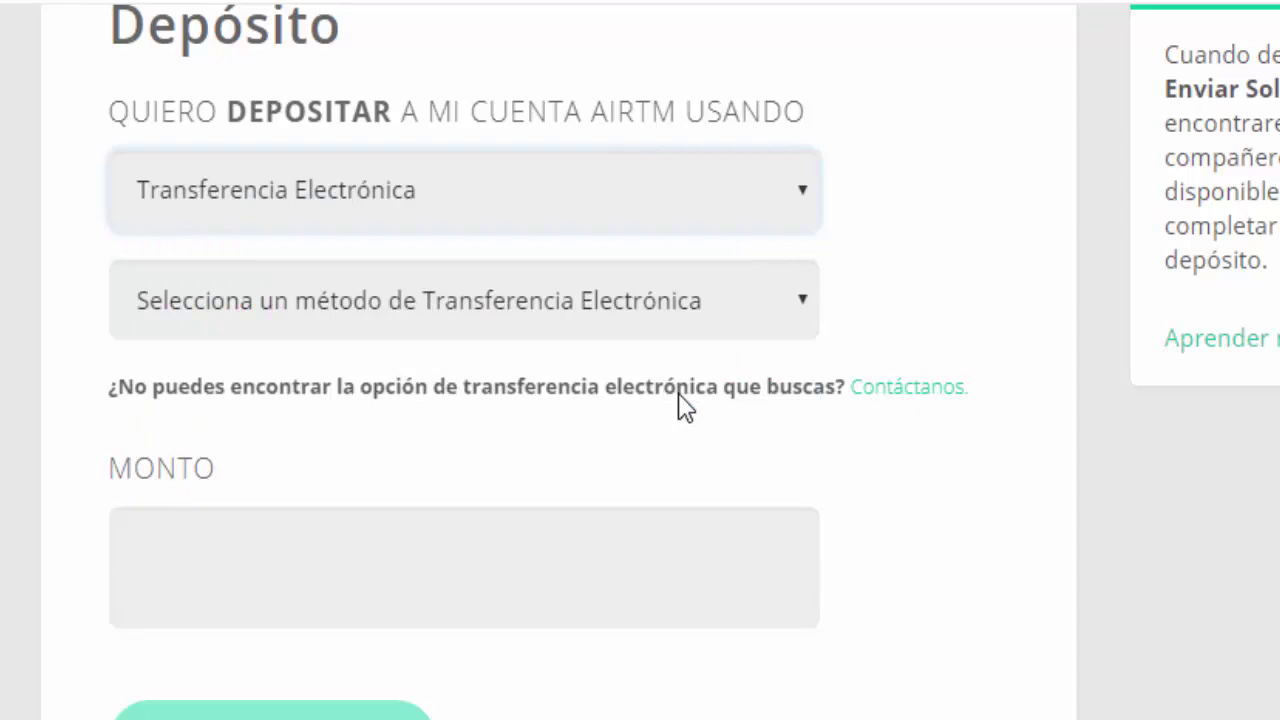
click(805, 313)
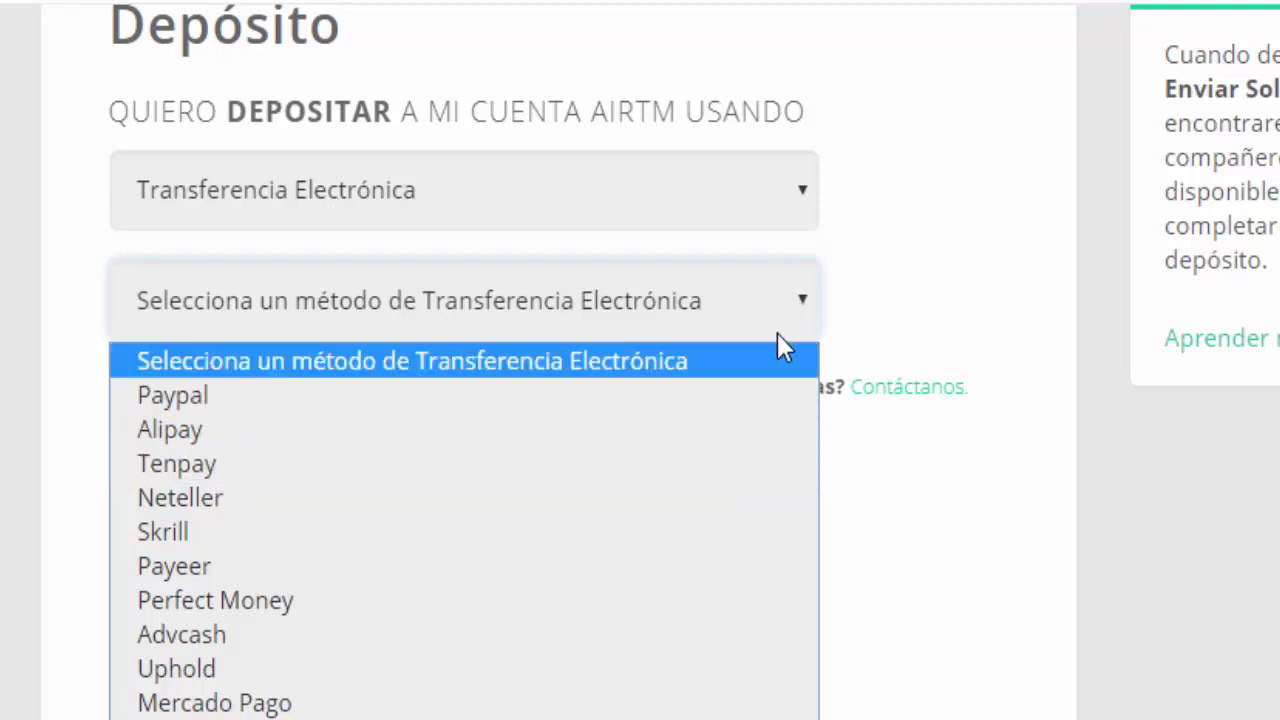
click(749, 400)
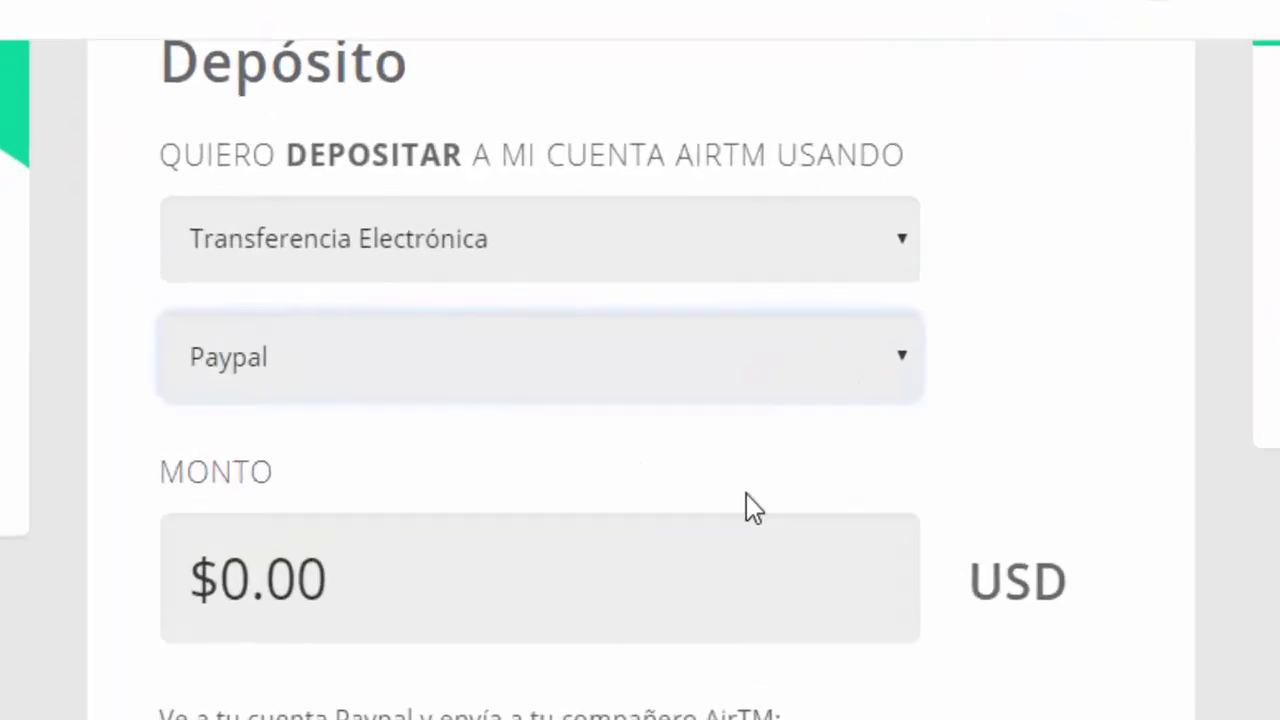
Step: Enter 10 as the Paypal deposit amount to reveal the $6.36 minimum
click(512, 589)
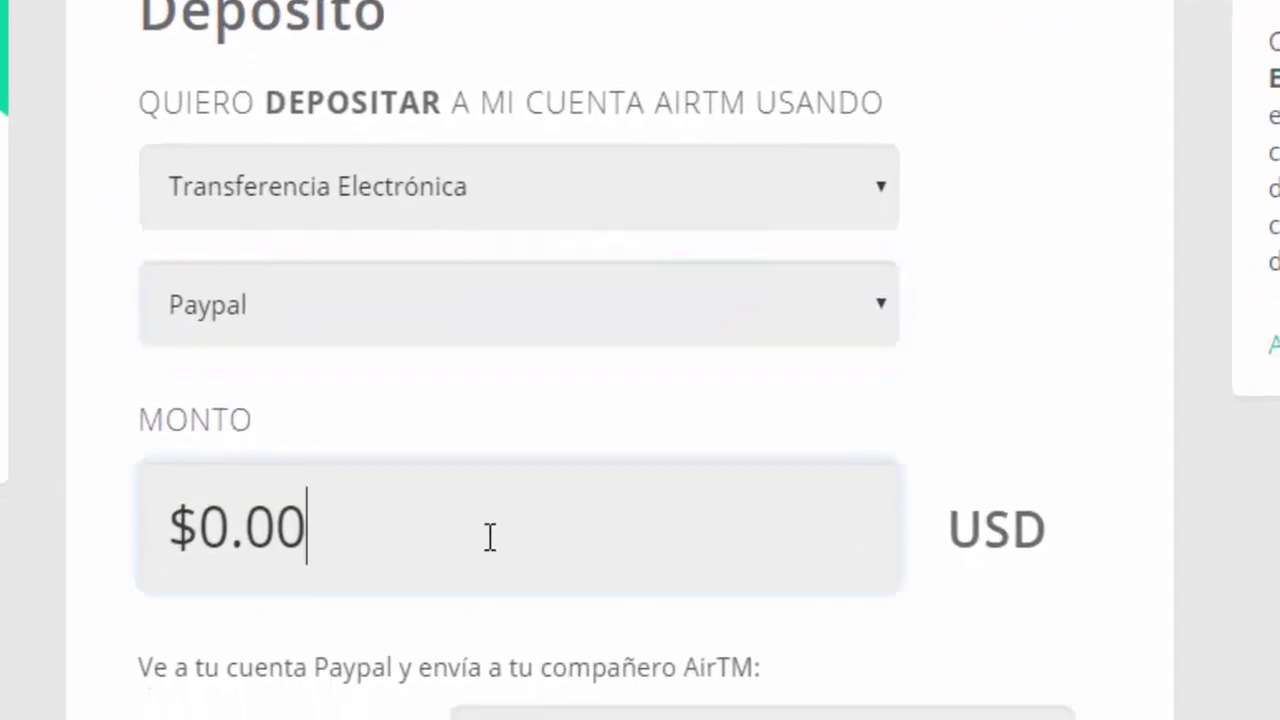
text(10)
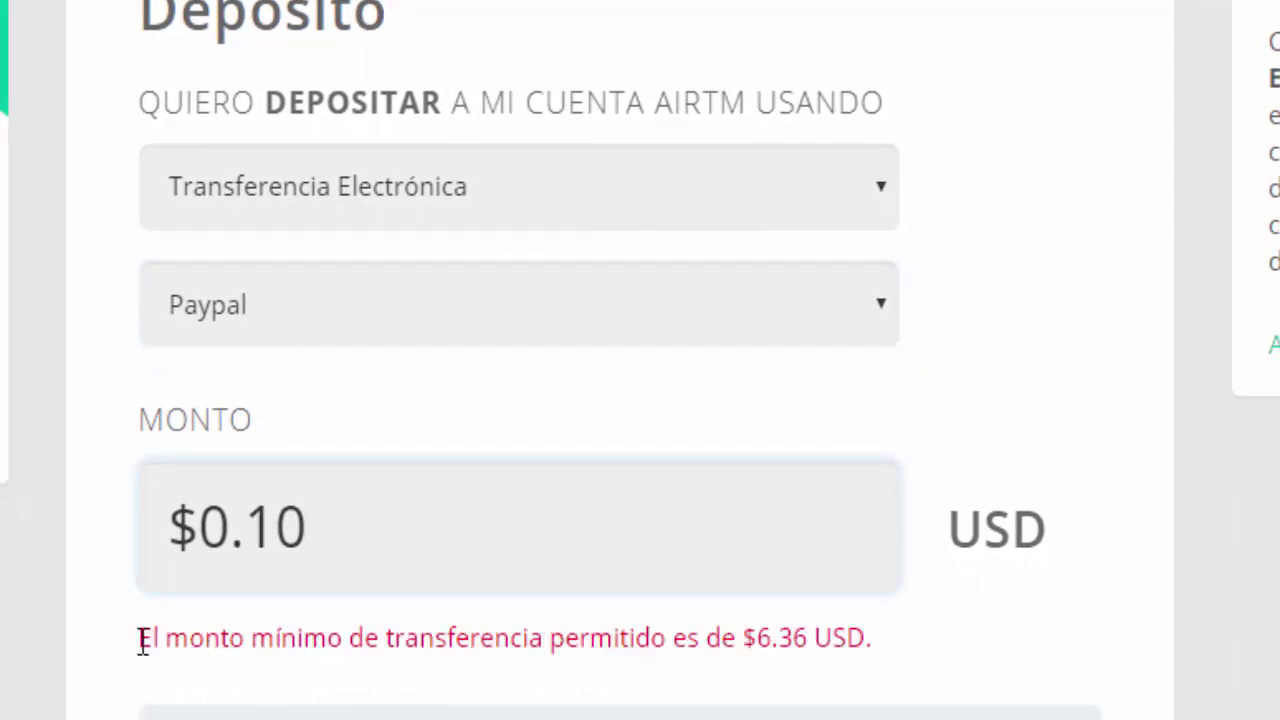
drag(142, 640, 875, 640)
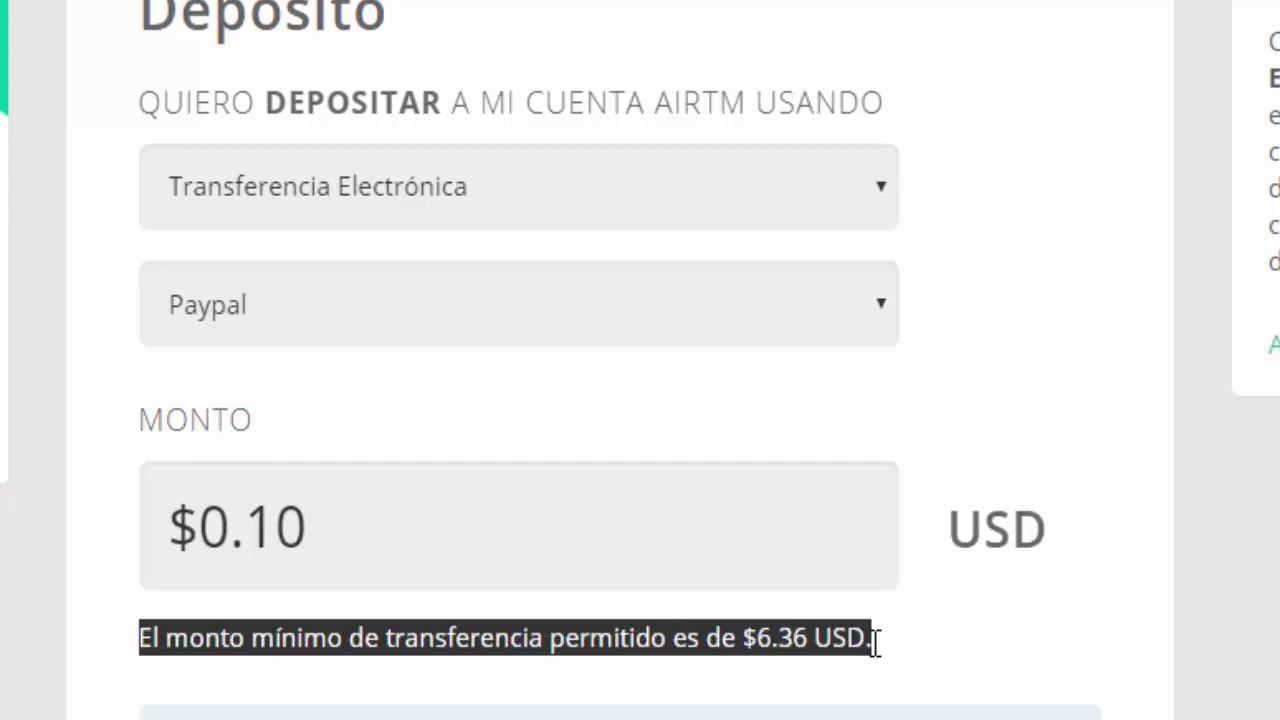
click(743, 643)
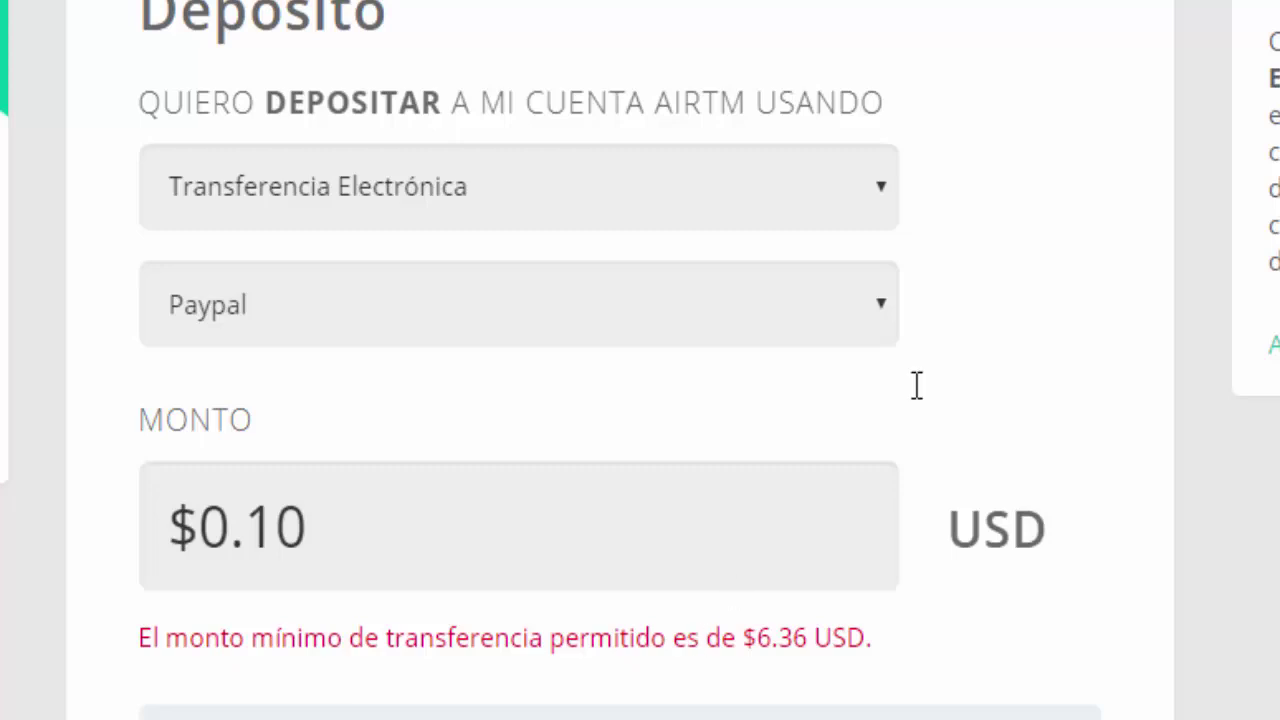
Step: Switch the method to Neteller, enter 7, and check its $5.30 USD minimum
click(881, 308)
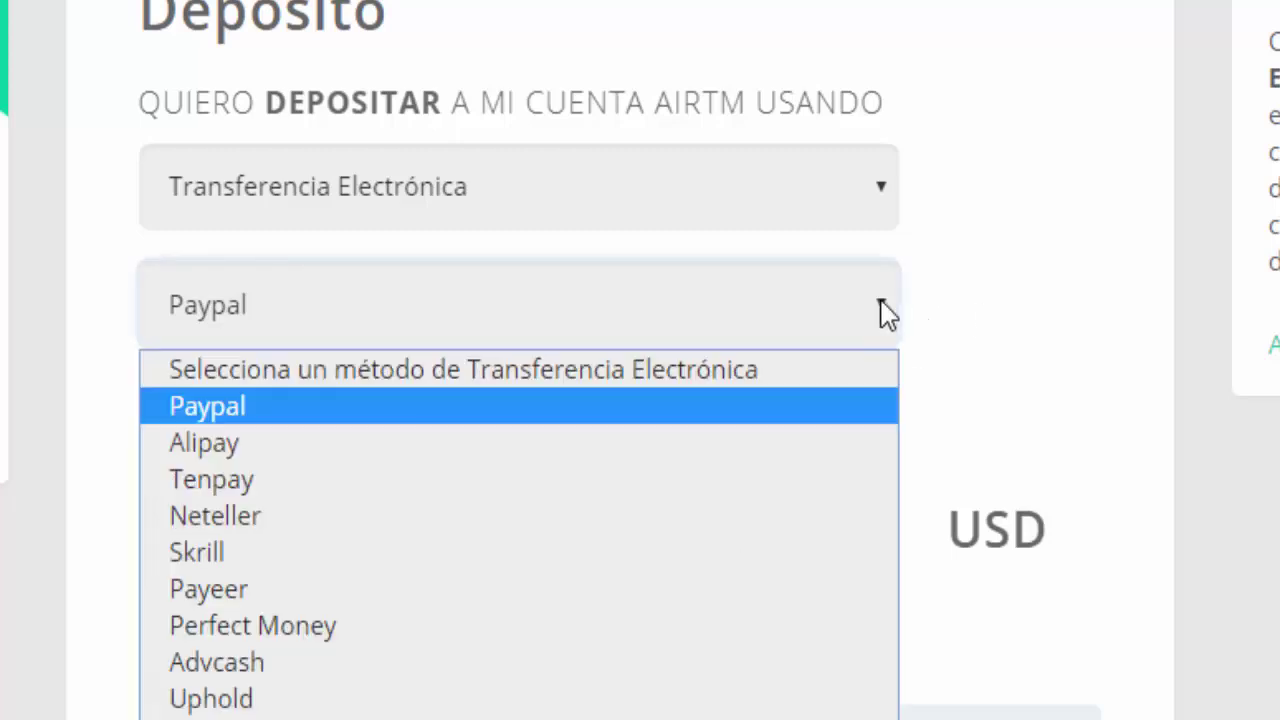
click(337, 518)
click(374, 522)
text(7)
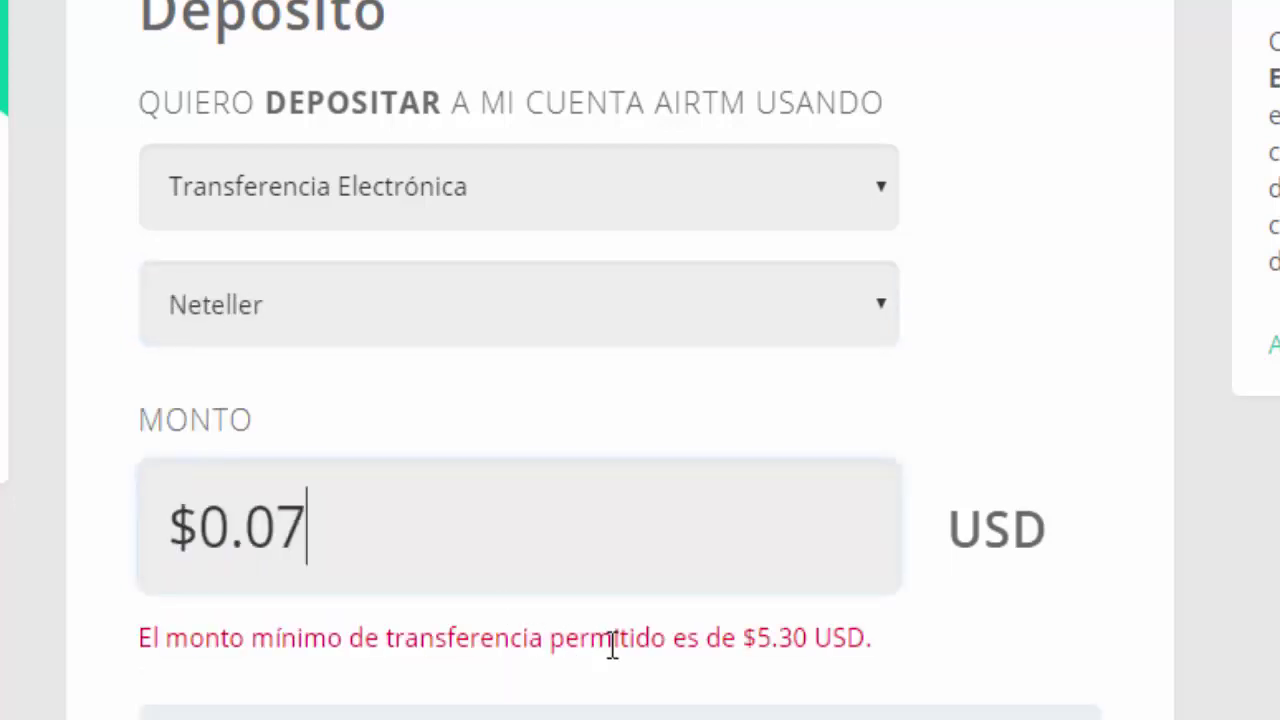
click(758, 637)
drag(758, 637, 876, 656)
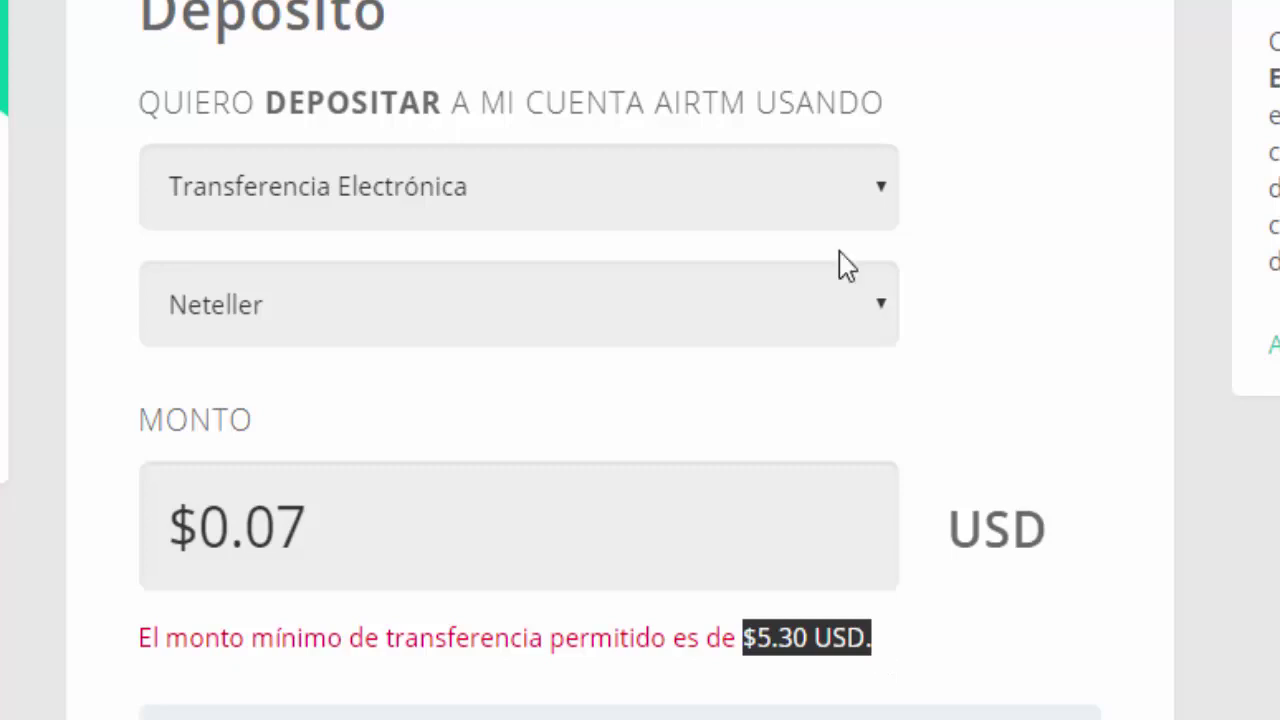
click(875, 310)
Step: Switch back to Paypal, enter $10.00, and note the $7.70 AirUSD credited
click(700, 406)
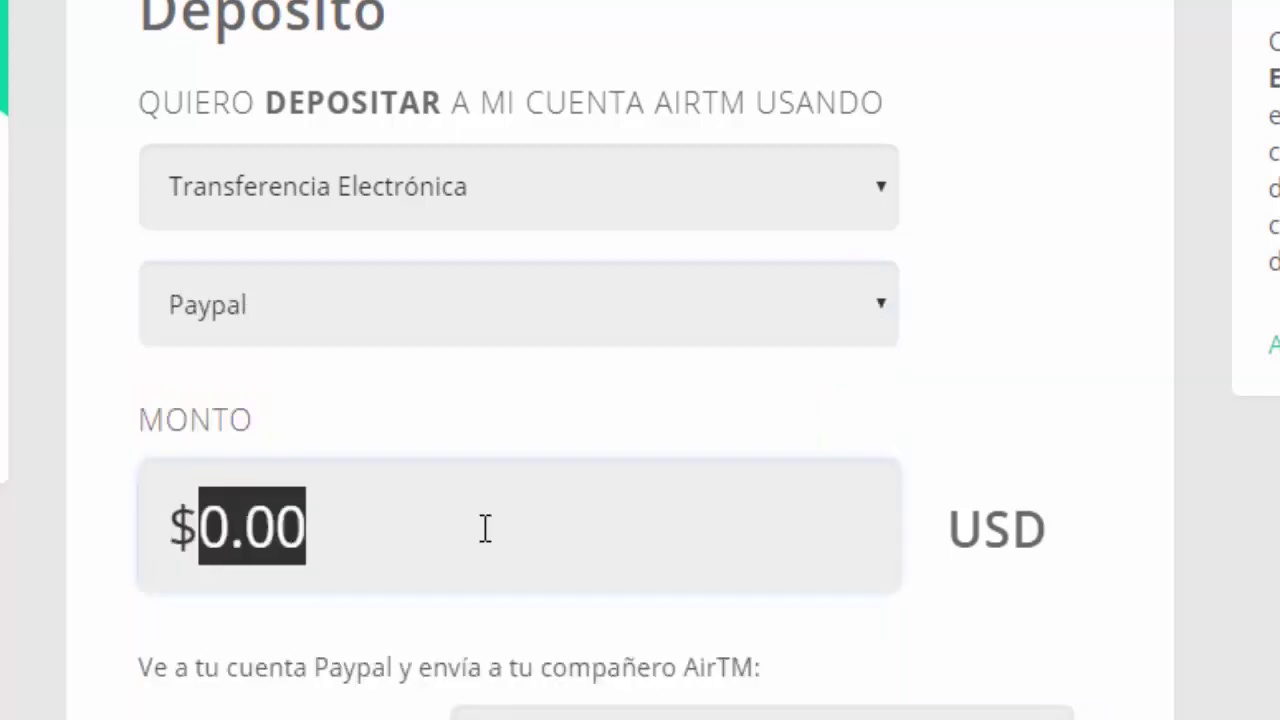
text(1000)
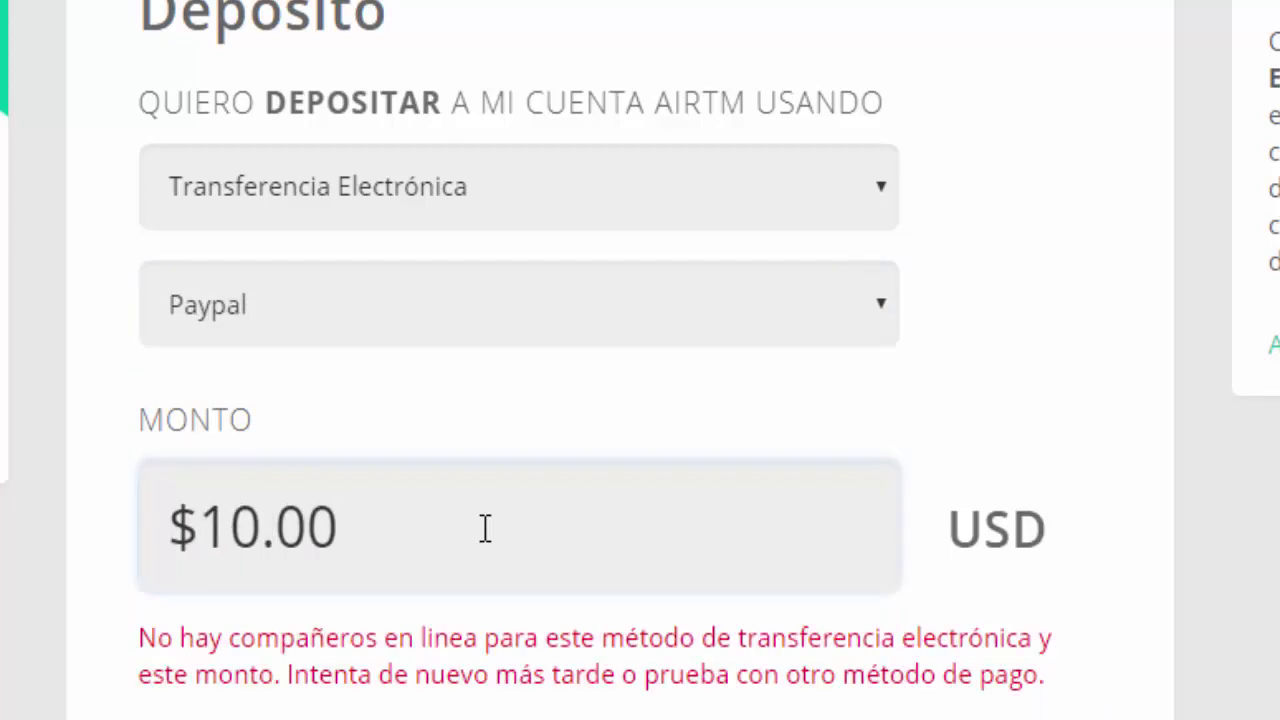
scroll(483, 526, down, 2)
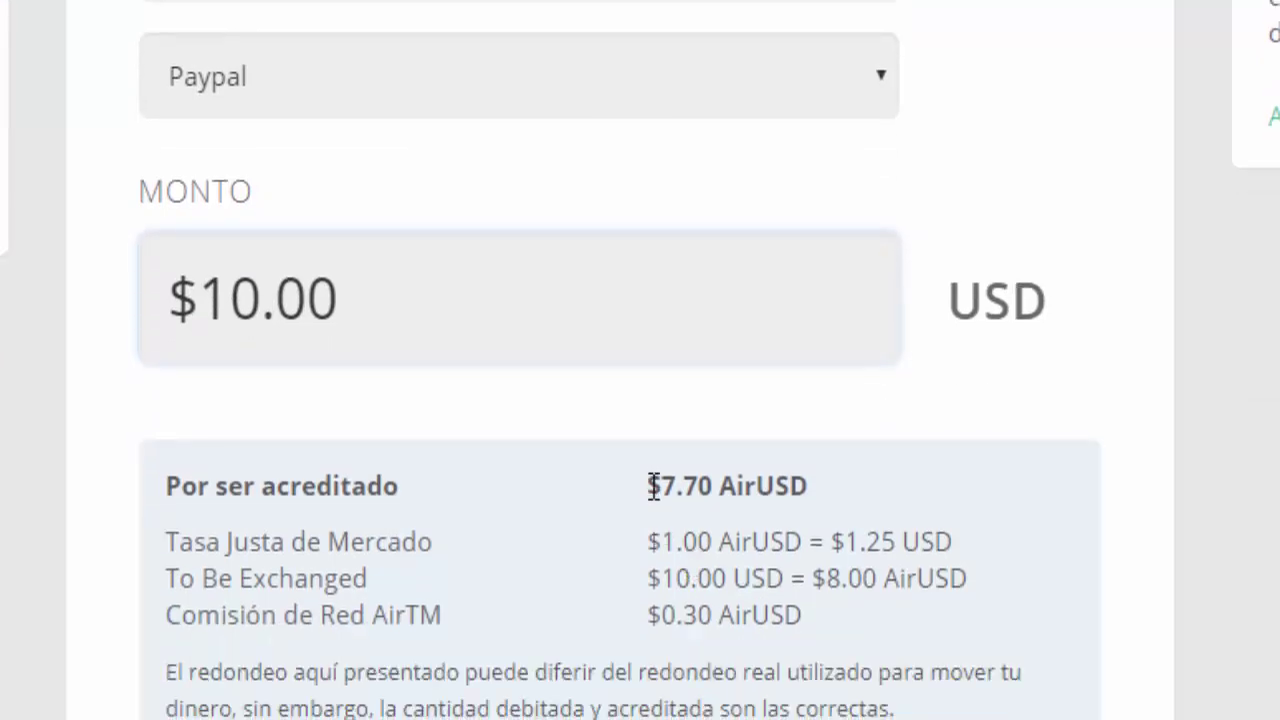
drag(653, 487, 816, 492)
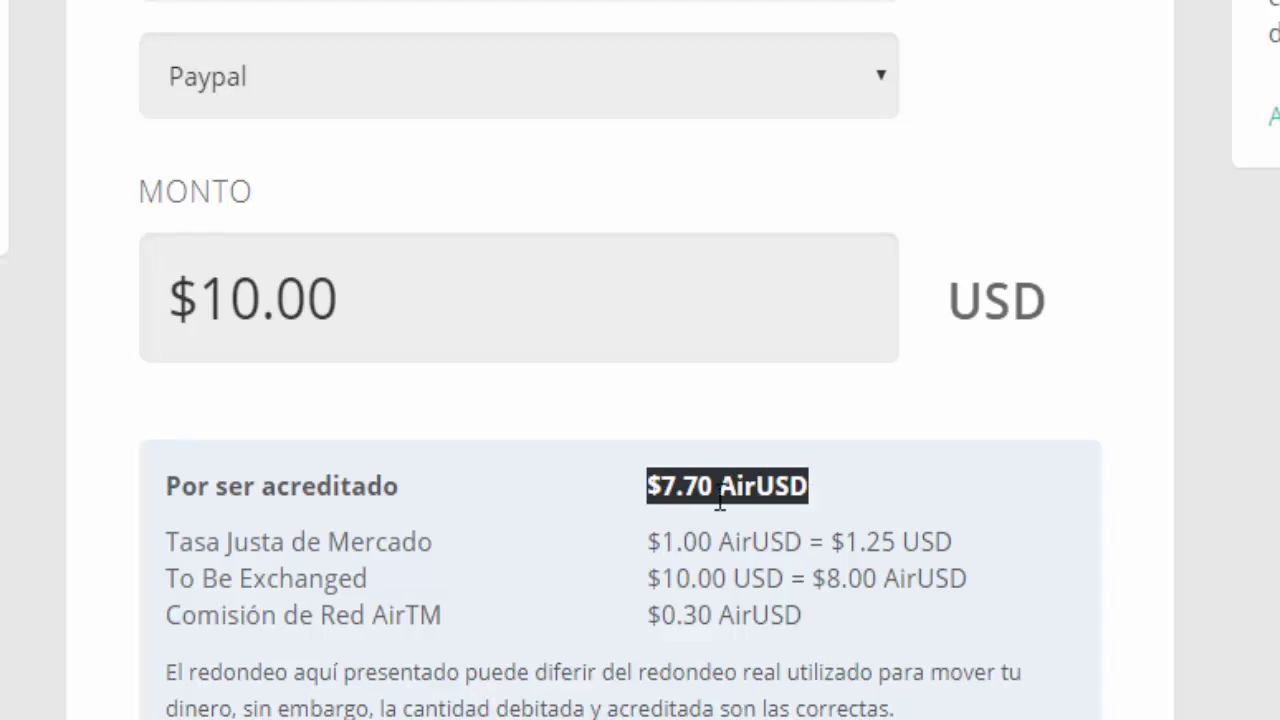
click(689, 491)
drag(646, 490, 826, 486)
Step: Check the Tasa Justa de Mercado rate of $1.25 USD per $1.00 AirUSD
drag(650, 543, 922, 540)
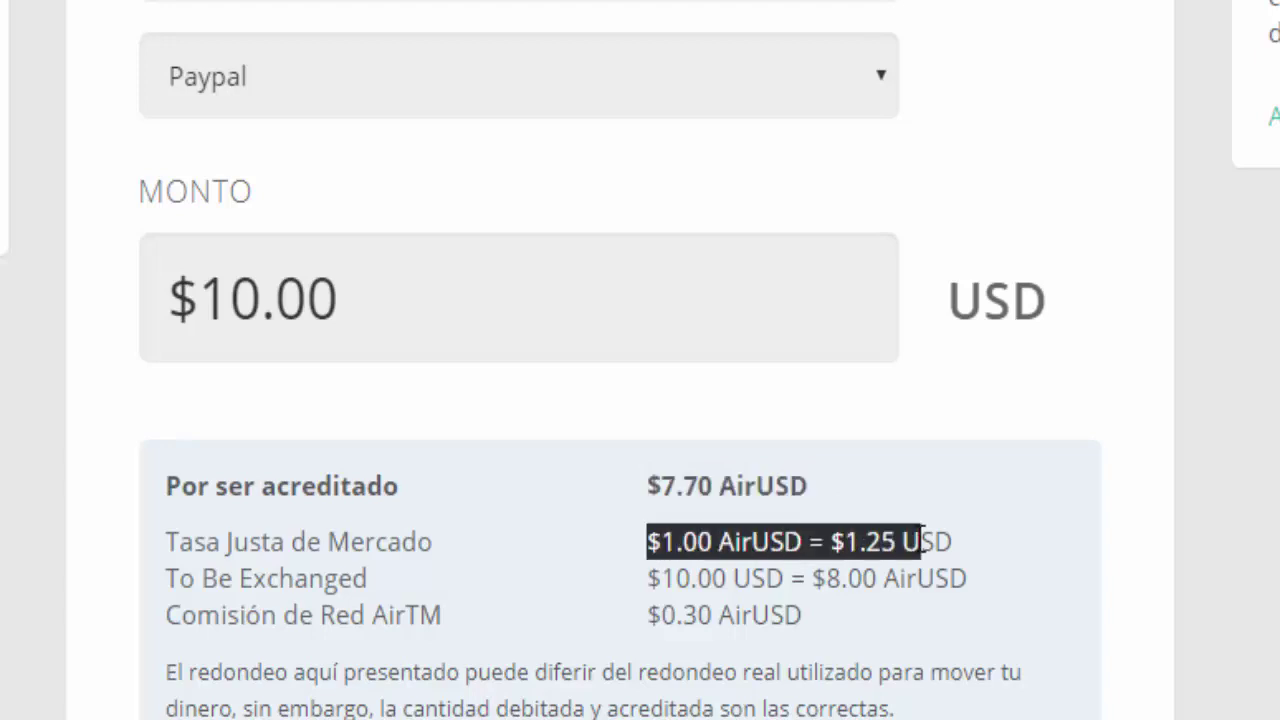
click(922, 540)
drag(166, 542, 437, 540)
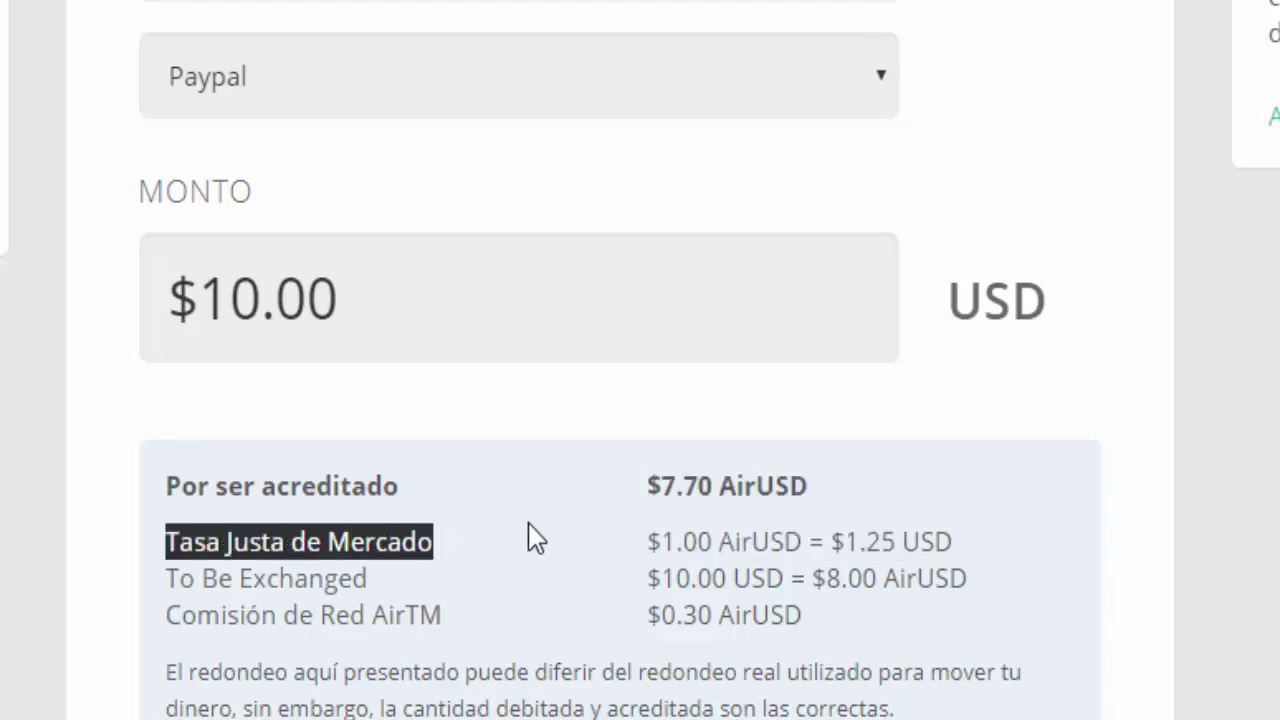
drag(648, 542, 773, 542)
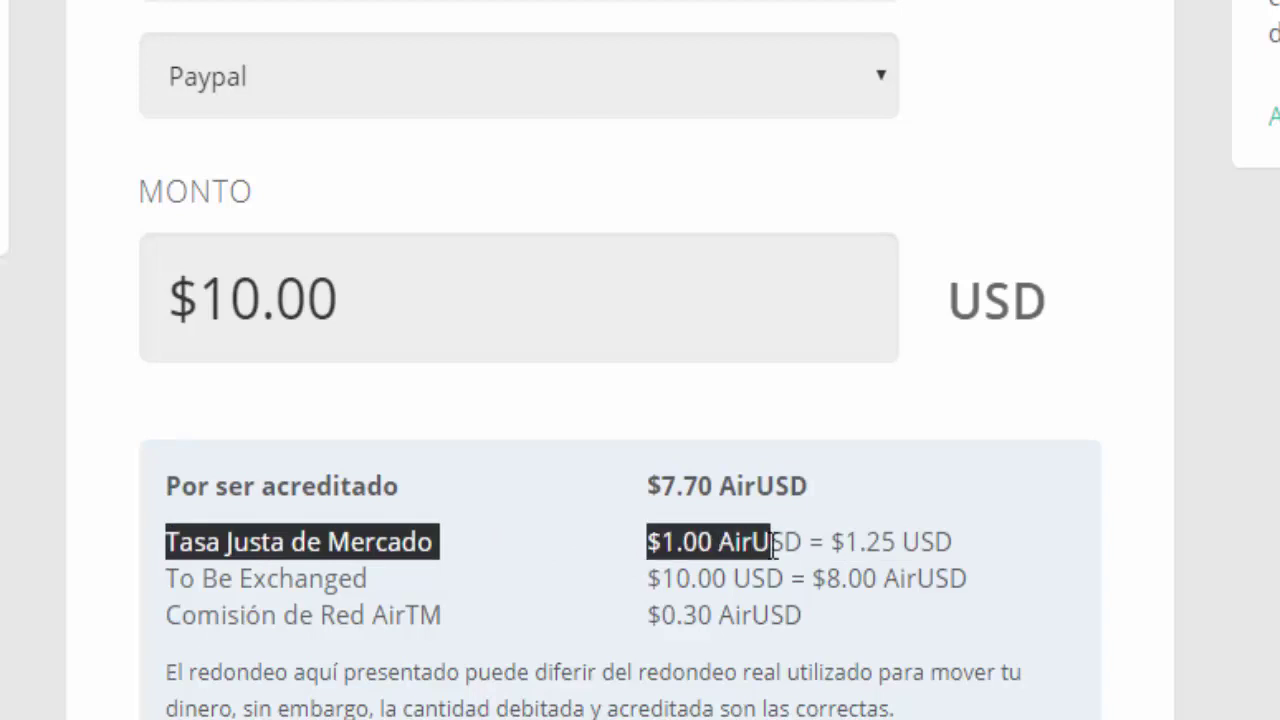
drag(648, 542, 985, 548)
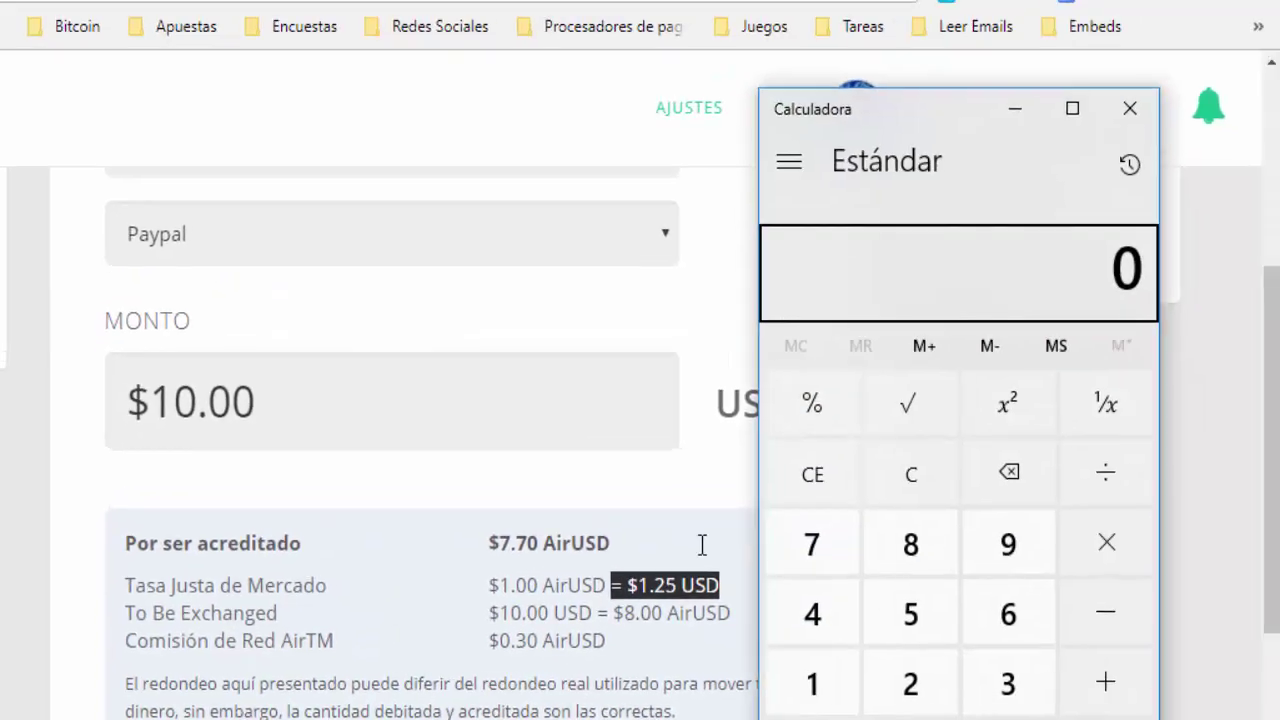
Step: Compute 7.7 × 1.25 = 9.625 in Calculator
click(812, 544)
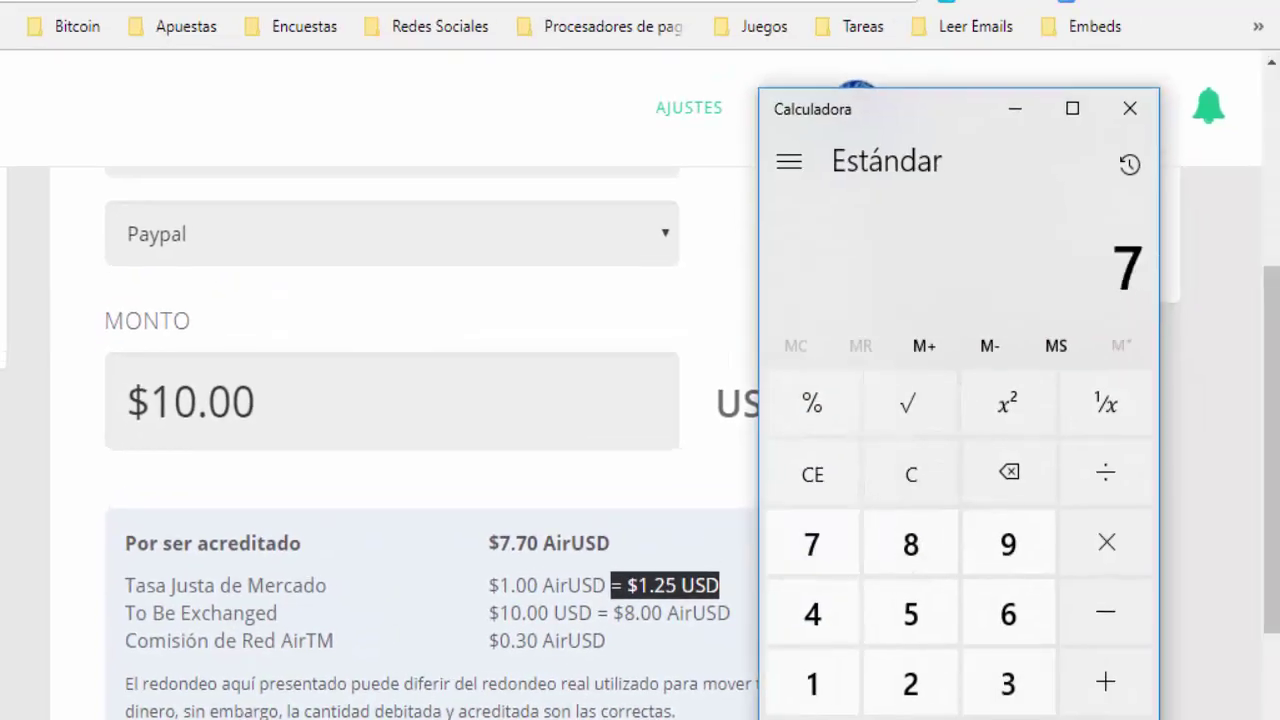
key(period)
click(840, 555)
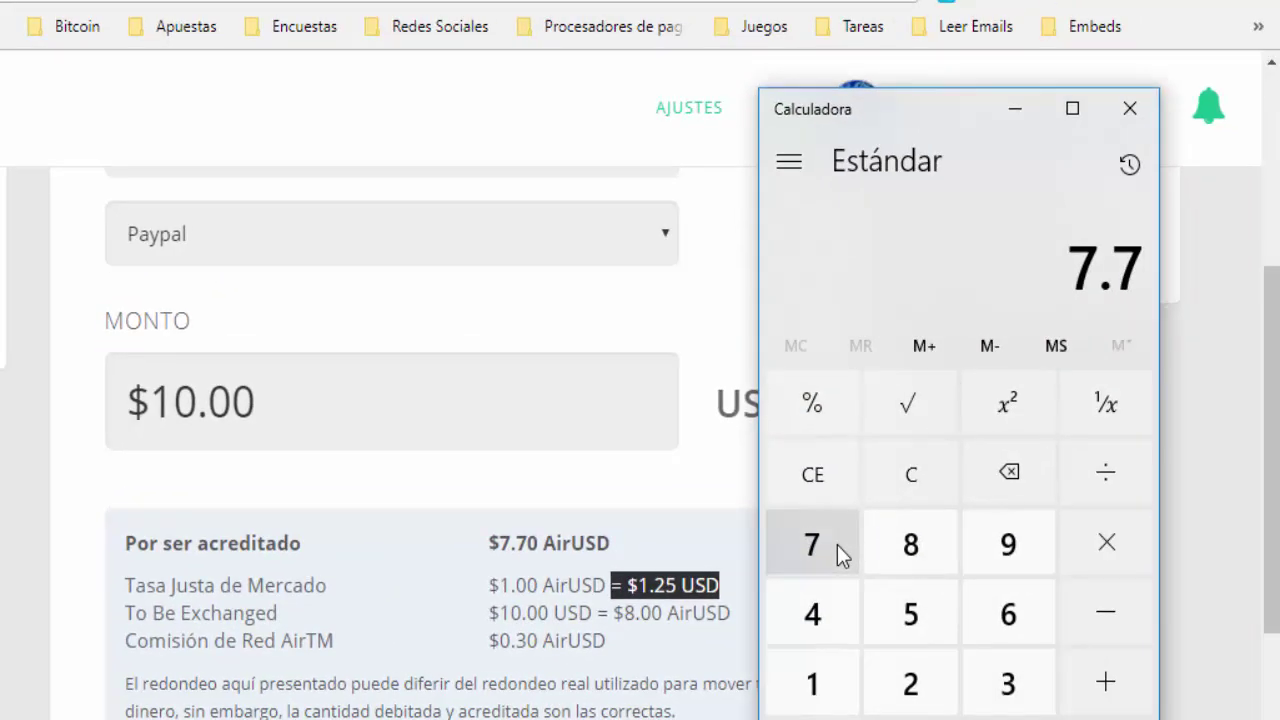
click(1125, 545)
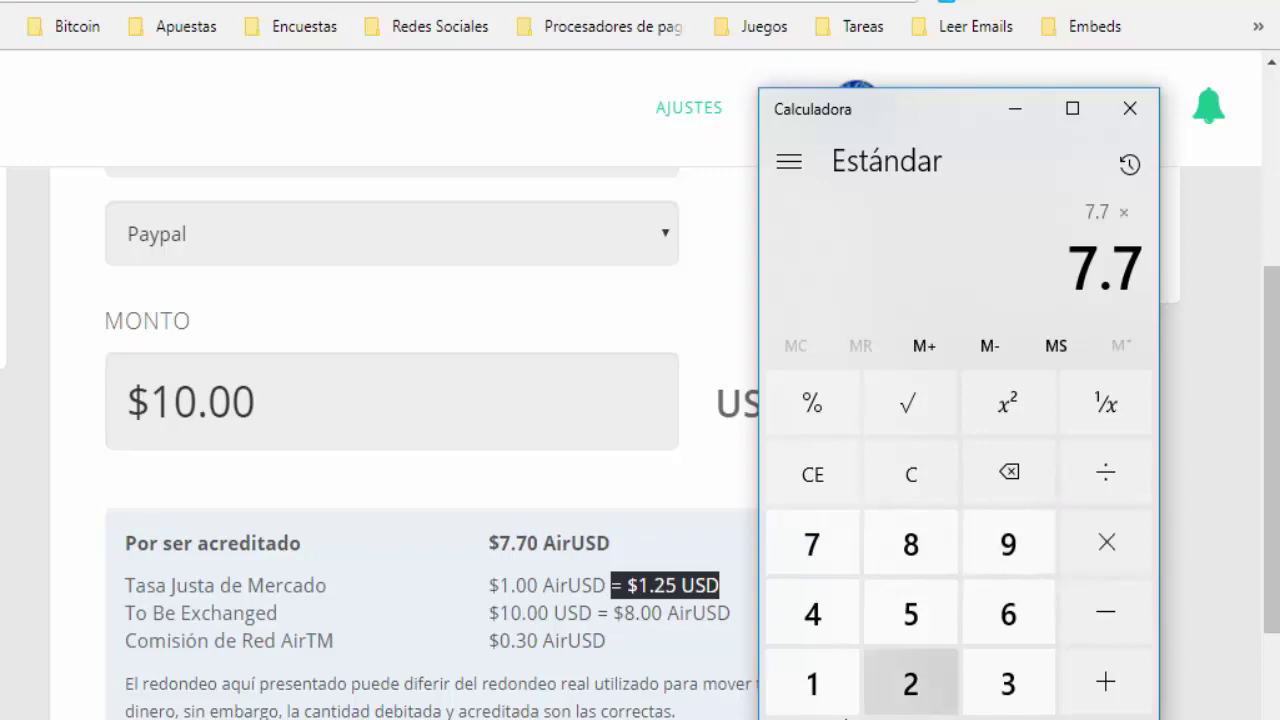
click(834, 694)
key(period)
click(937, 693)
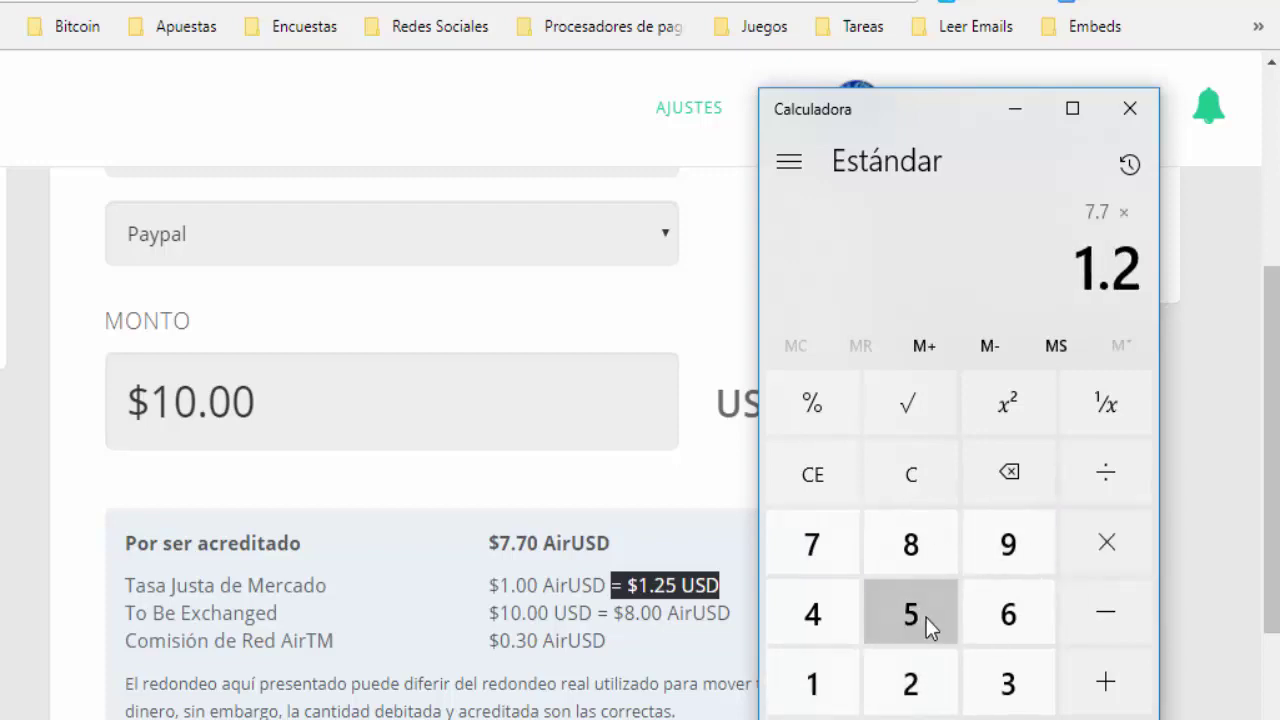
click(929, 620)
key(Return)
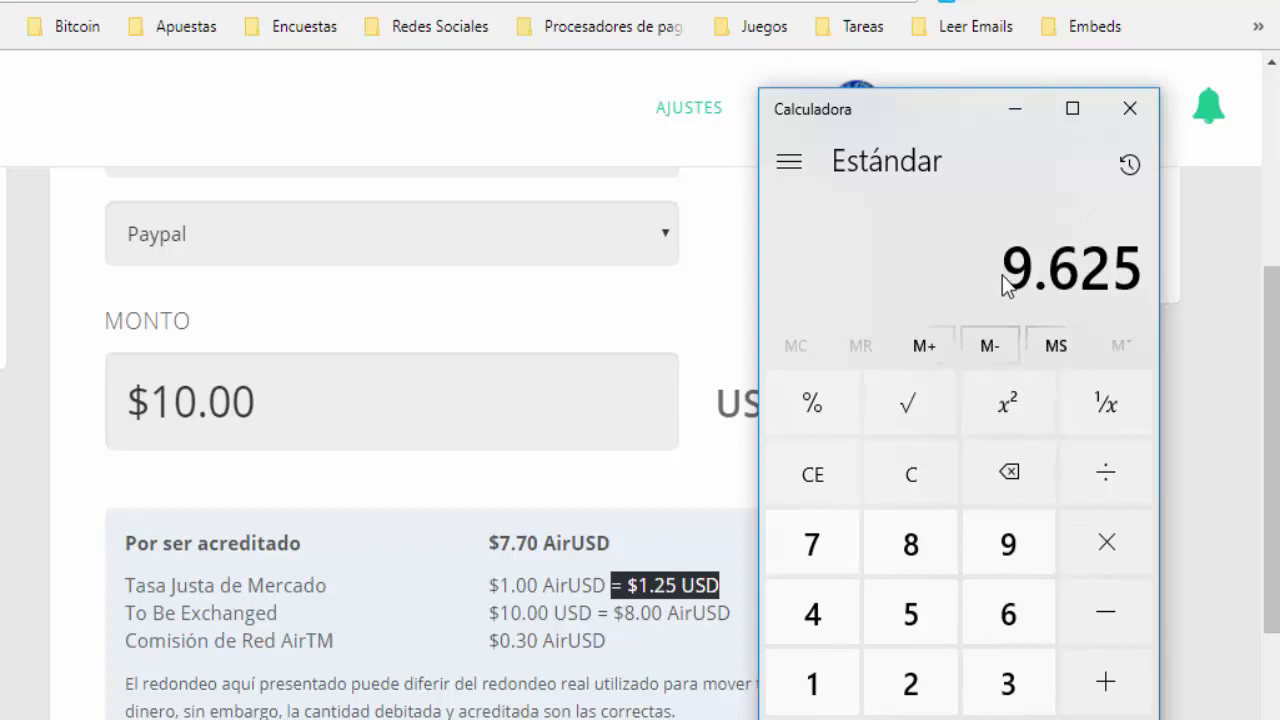
Step: Subtract 10 from 9.625 to get -0.375
key(minus)
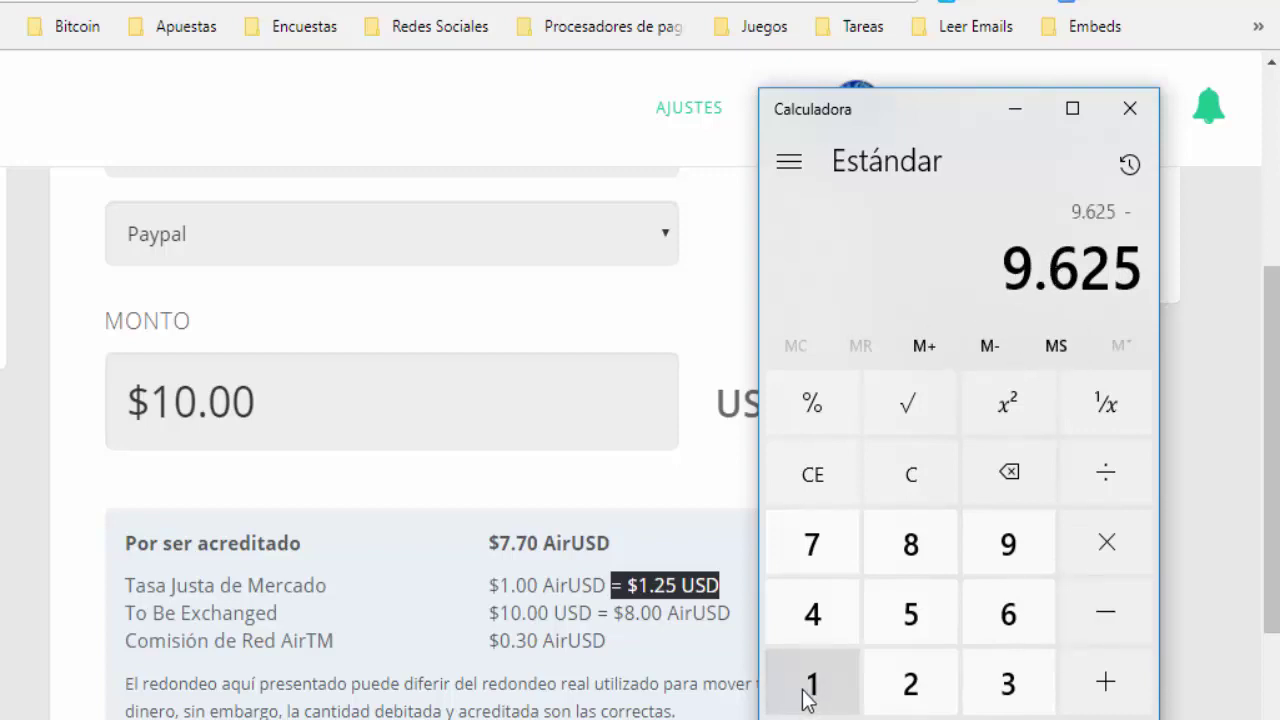
click(810, 690)
key(0)
key(Return)
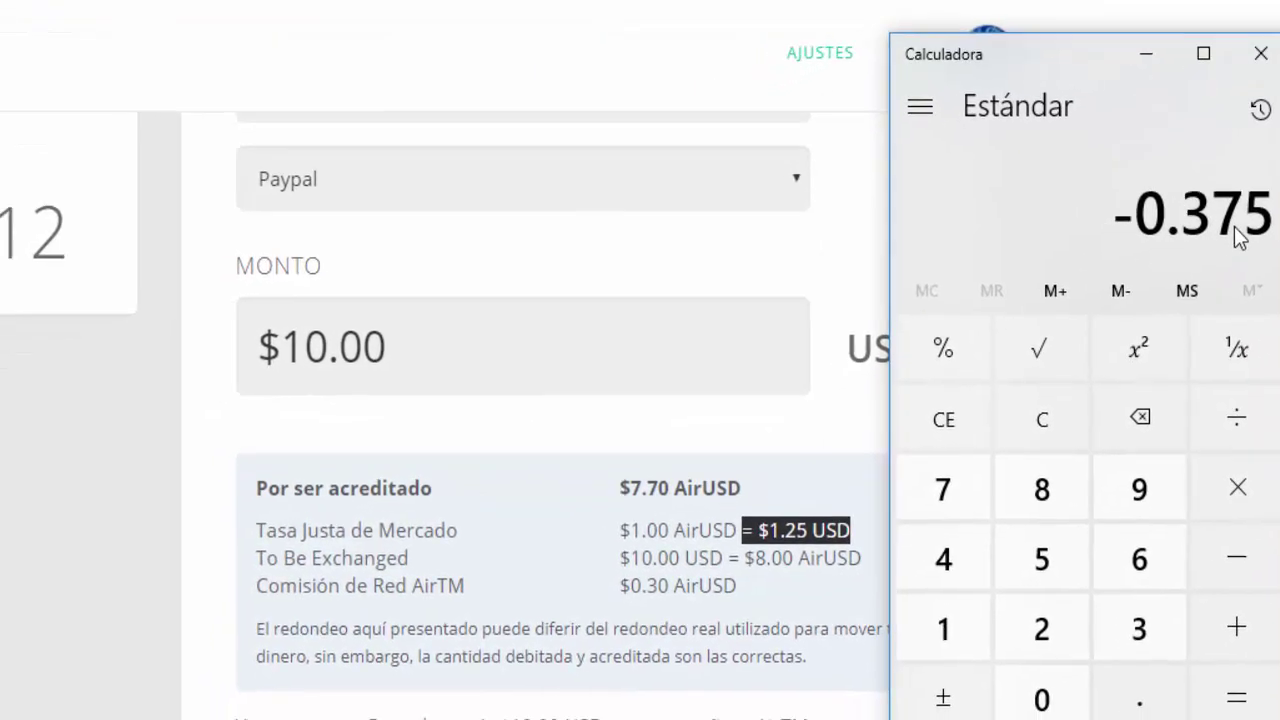
Step: Put away the Calculator and submit the $10.00 Paypal deposit request with ENVIAR SOLICITUD
click(1147, 58)
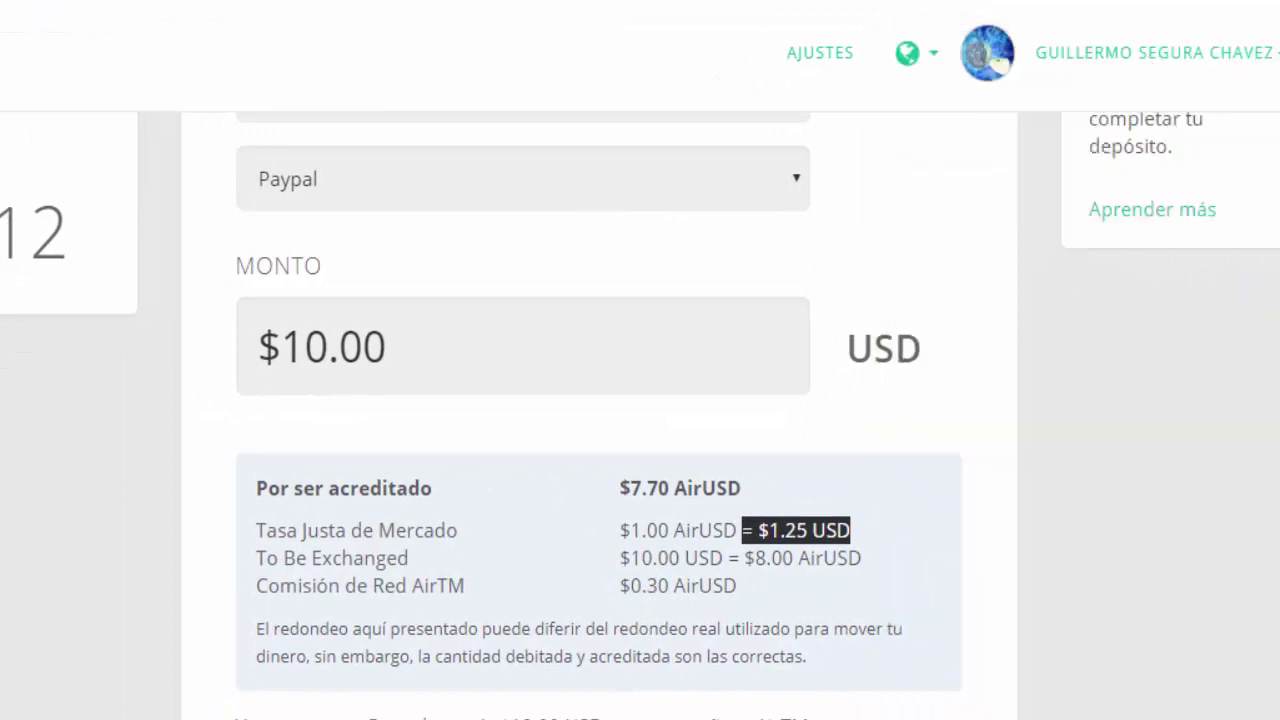
scroll(1214, 229, down, 1)
scroll(446, 632, down, 3)
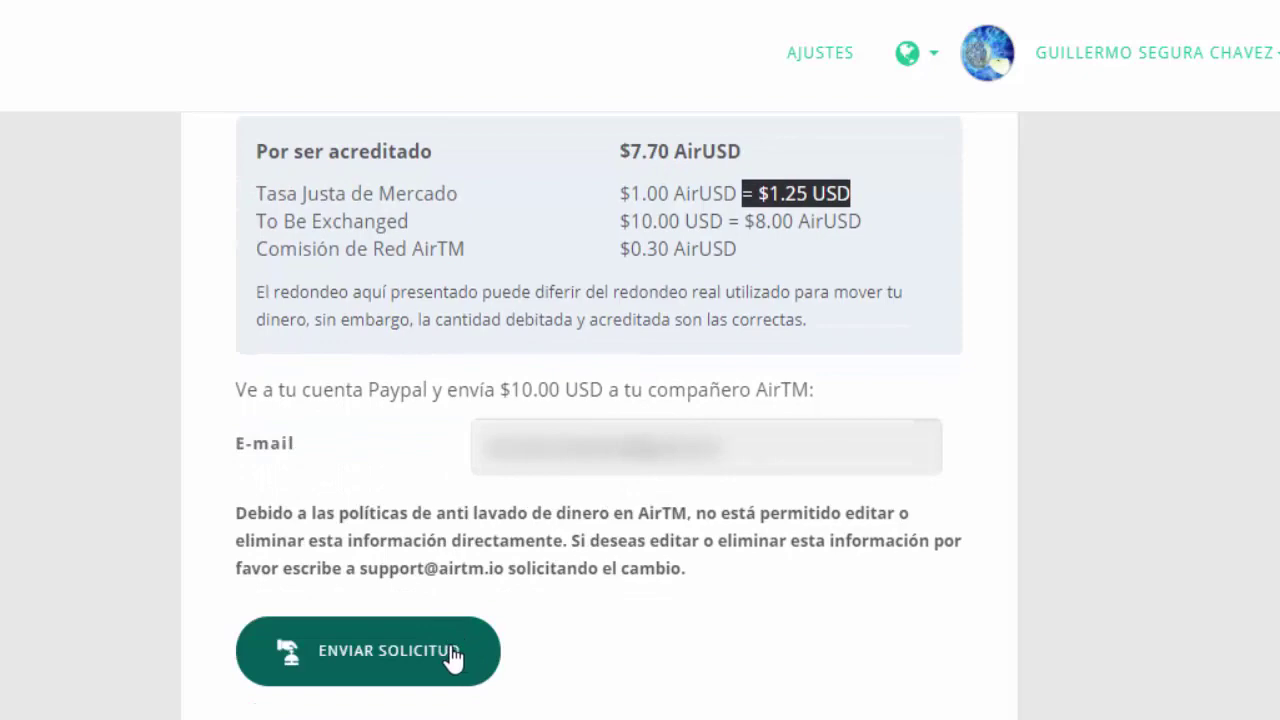
click(430, 650)
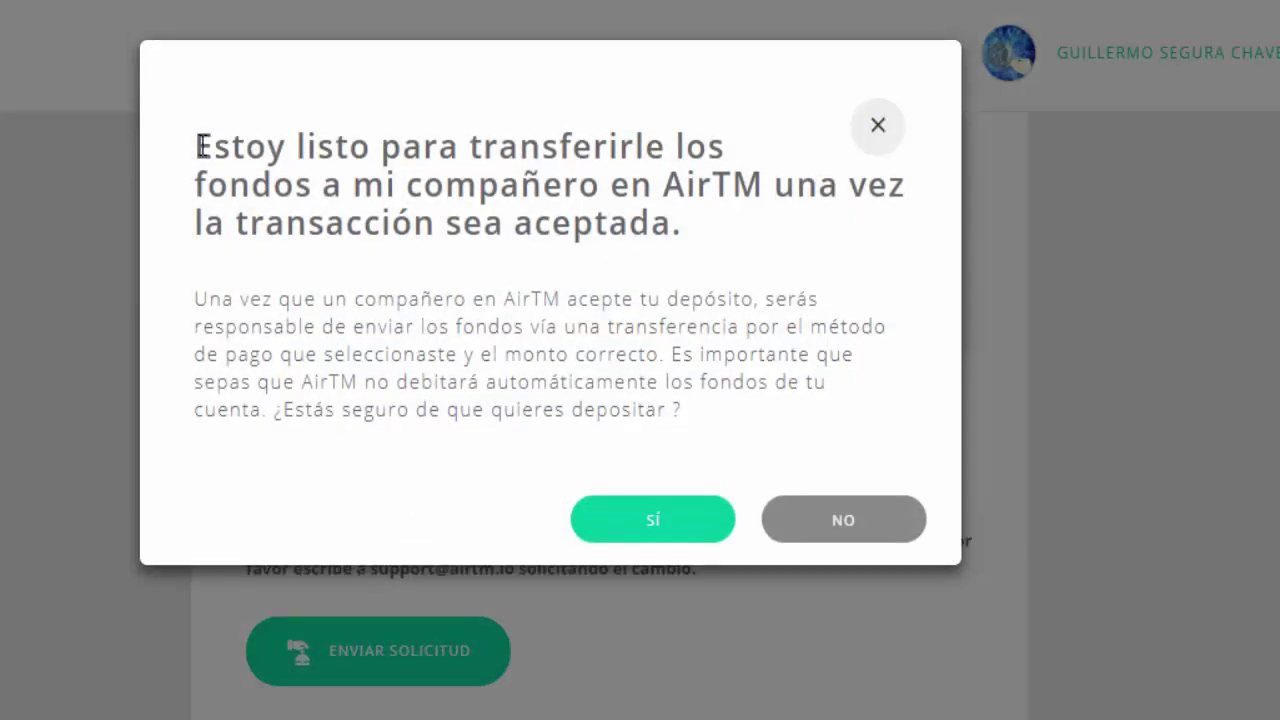
Step: Read the confirmation prompt and answer SÍ to send the deposit request
drag(196, 145, 658, 148)
drag(503, 188, 520, 188)
drag(716, 193, 808, 220)
click(736, 264)
click(668, 526)
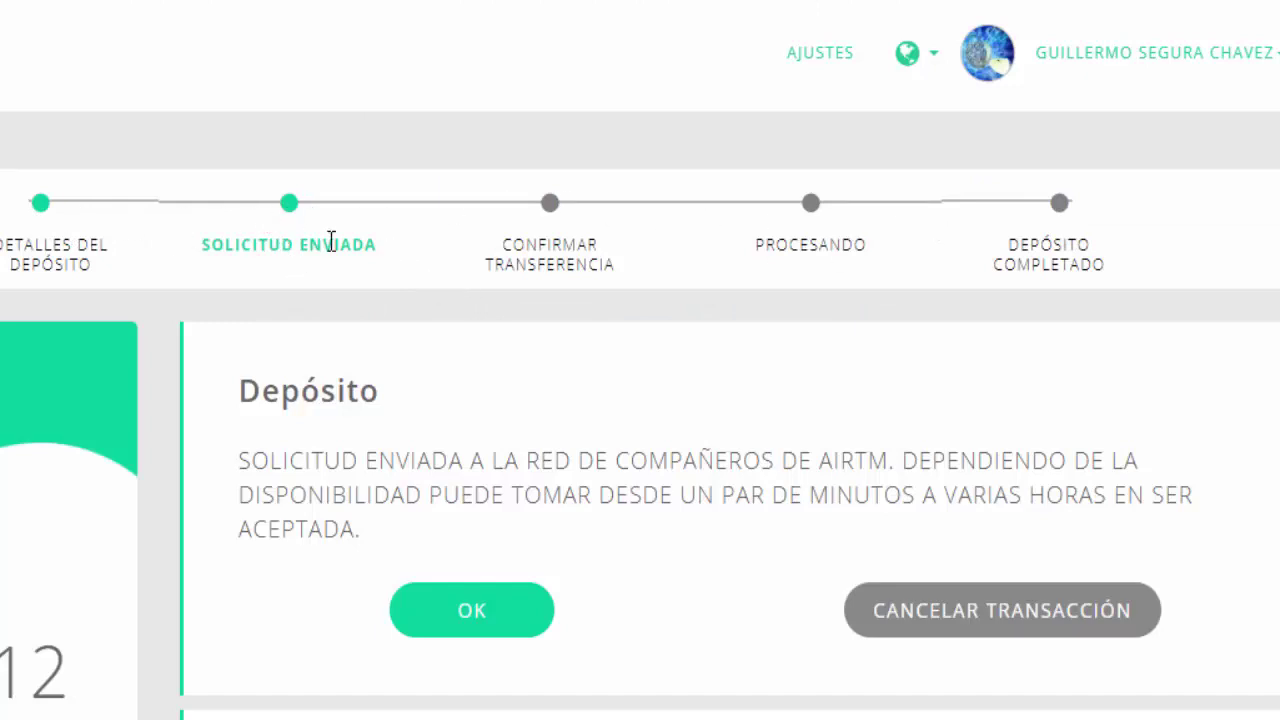
Step: Acknowledge the sent deposit request with OK, then check the current time and date on the Windows clock
drag(200, 249, 437, 249)
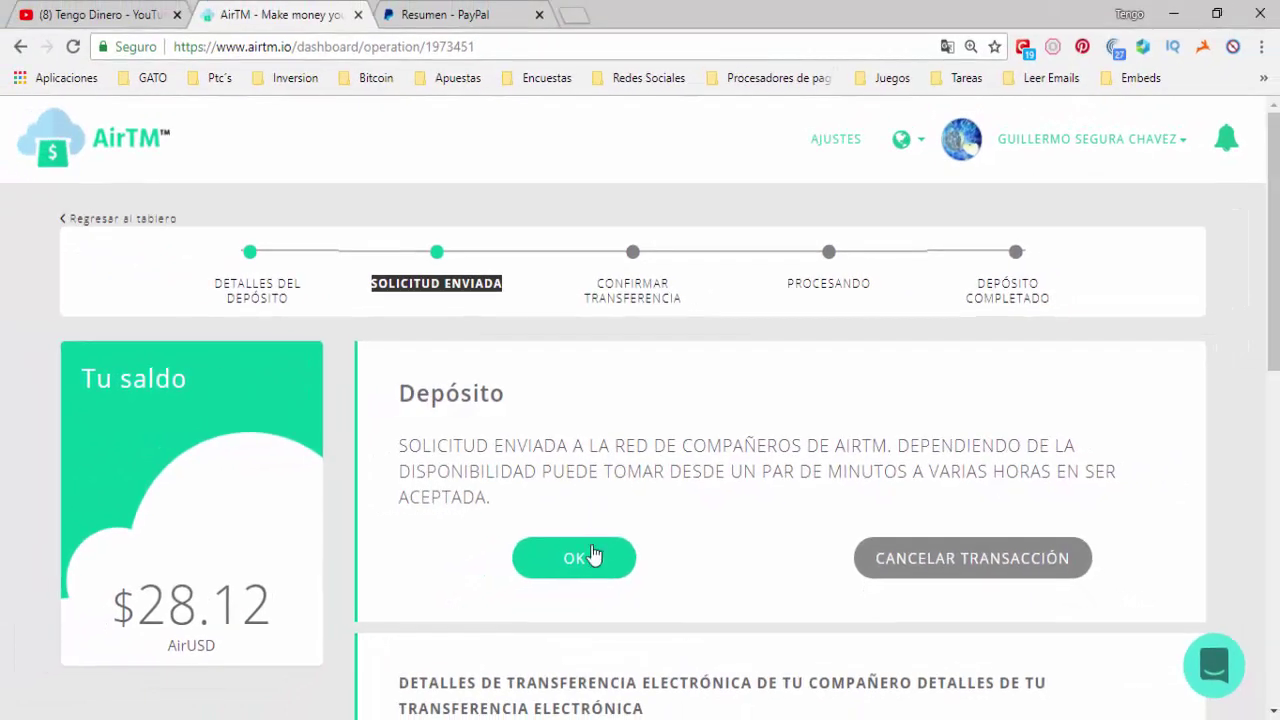
click(580, 560)
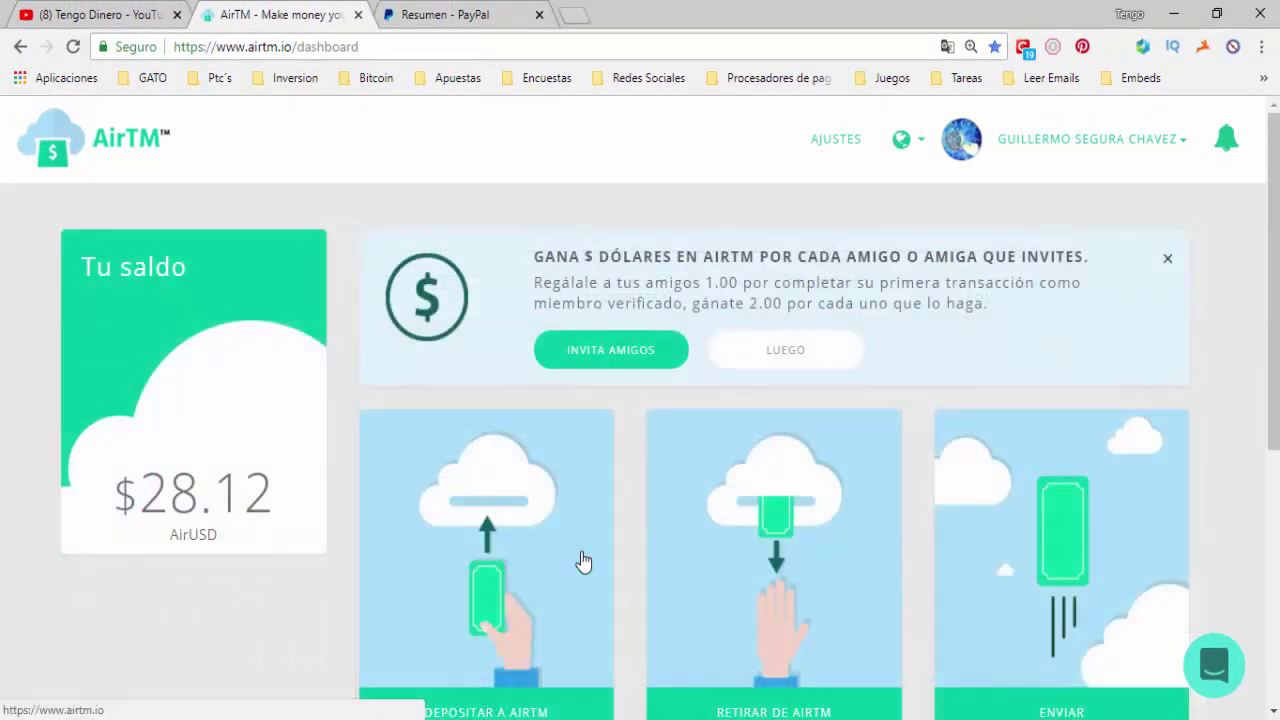
click(1230, 719)
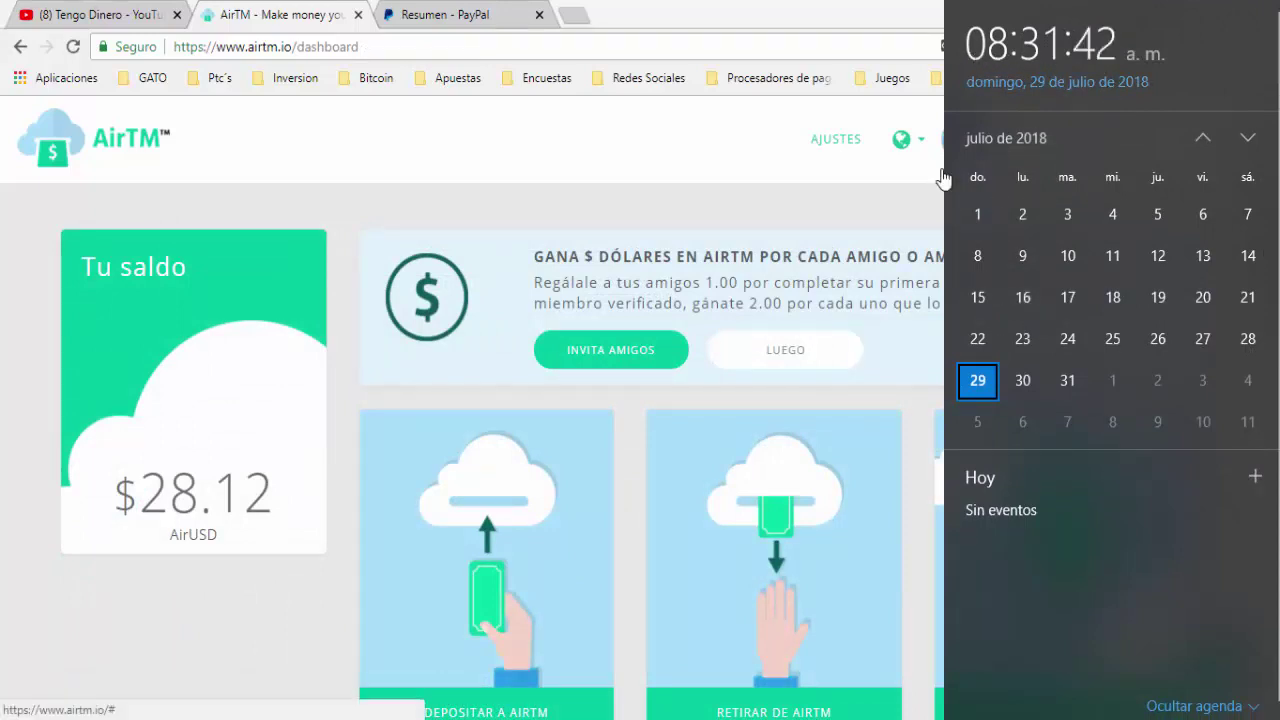
click(800, 216)
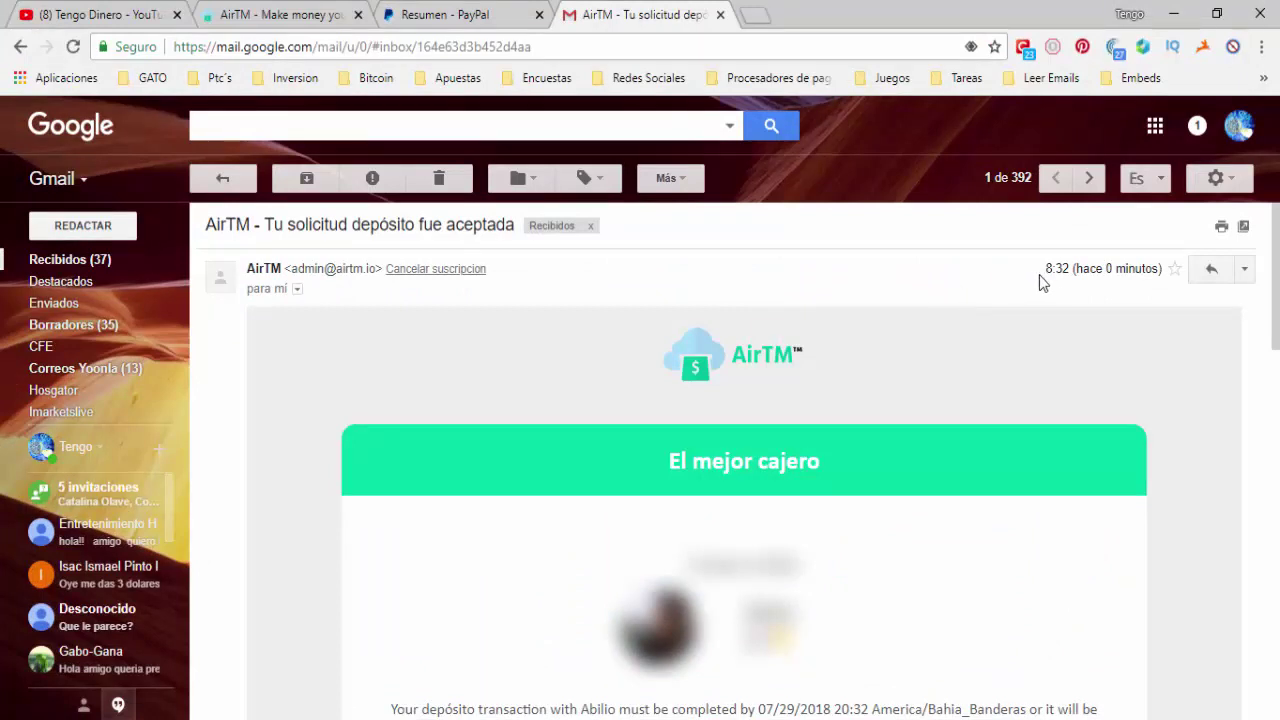
Step: Compare the Windows clock with the acceptance email's 8:32 arrival time, then return to the AirTM tab
click(1235, 719)
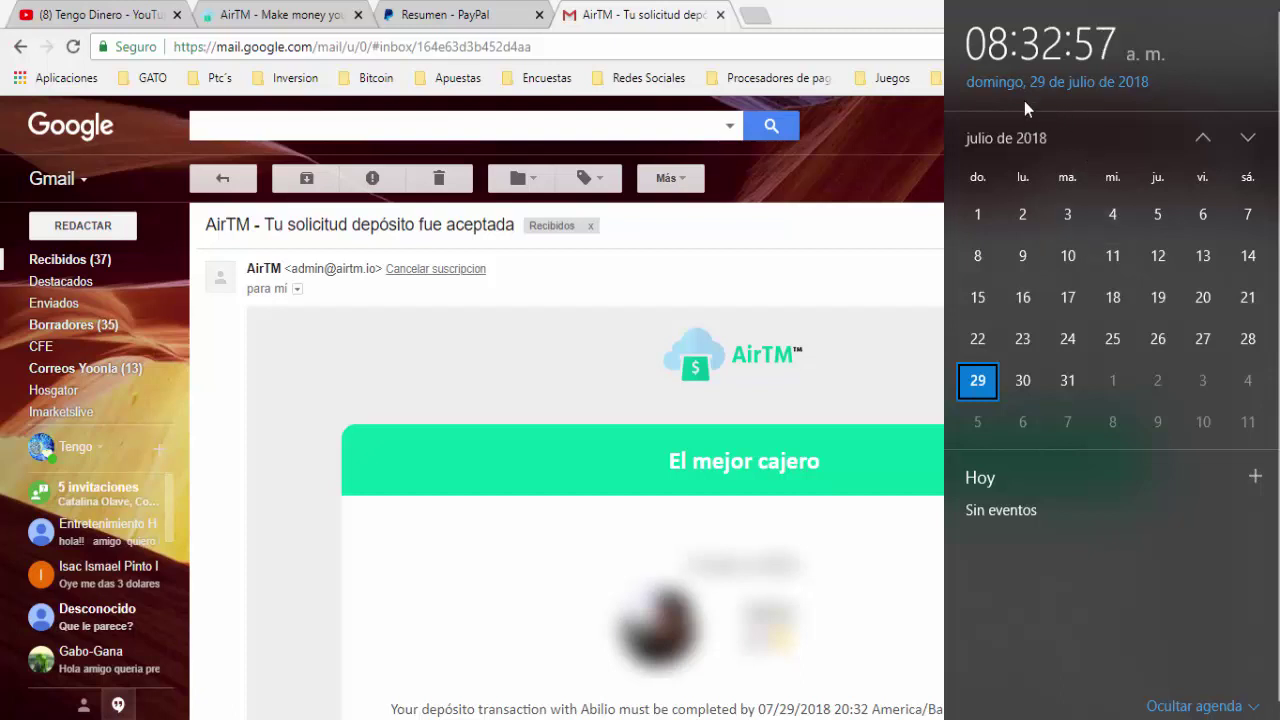
click(898, 278)
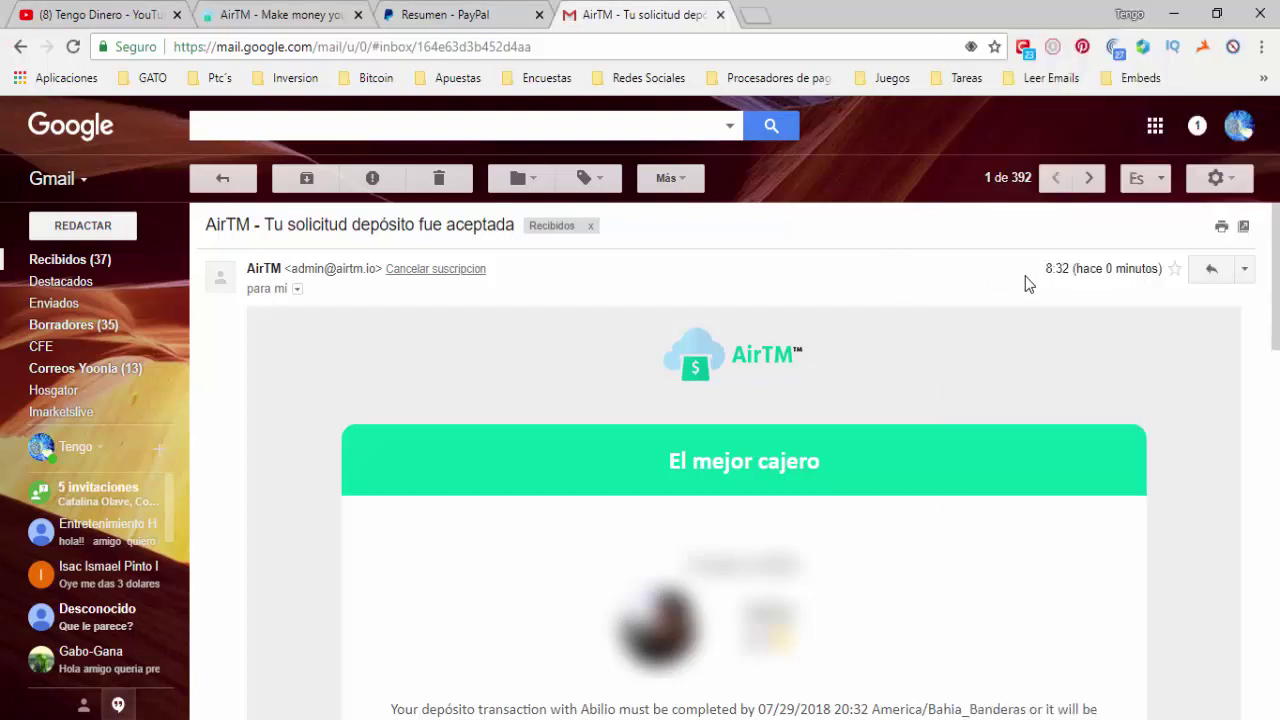
drag(1045, 268, 1077, 270)
click(283, 14)
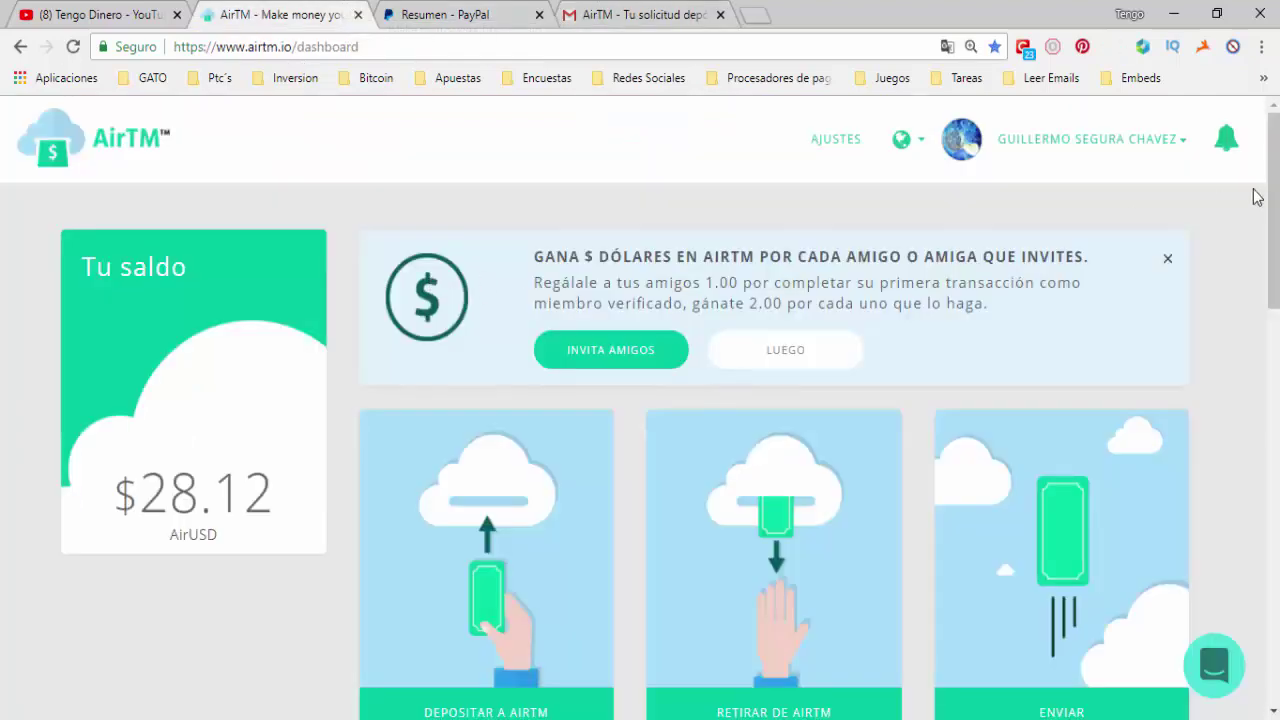
Step: Open the accepted $10.00 PayPal deposit from the Transacciones list
scroll(1257, 194, down, 5)
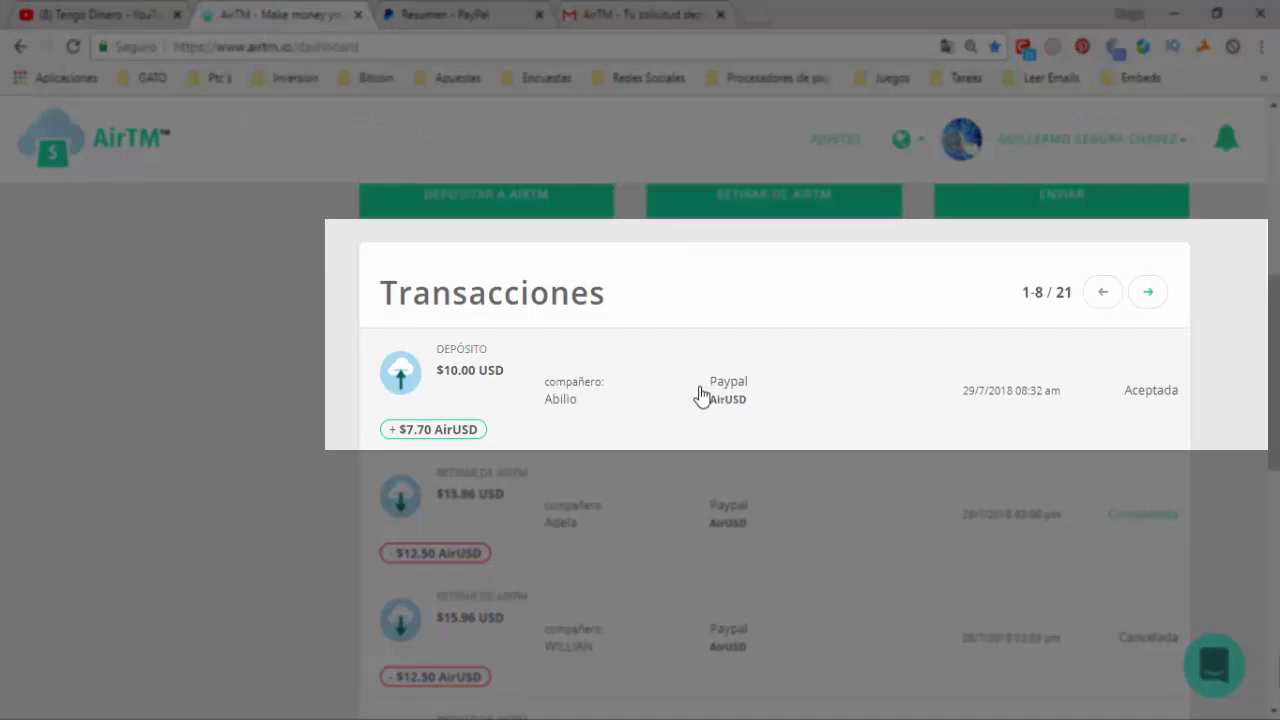
click(697, 409)
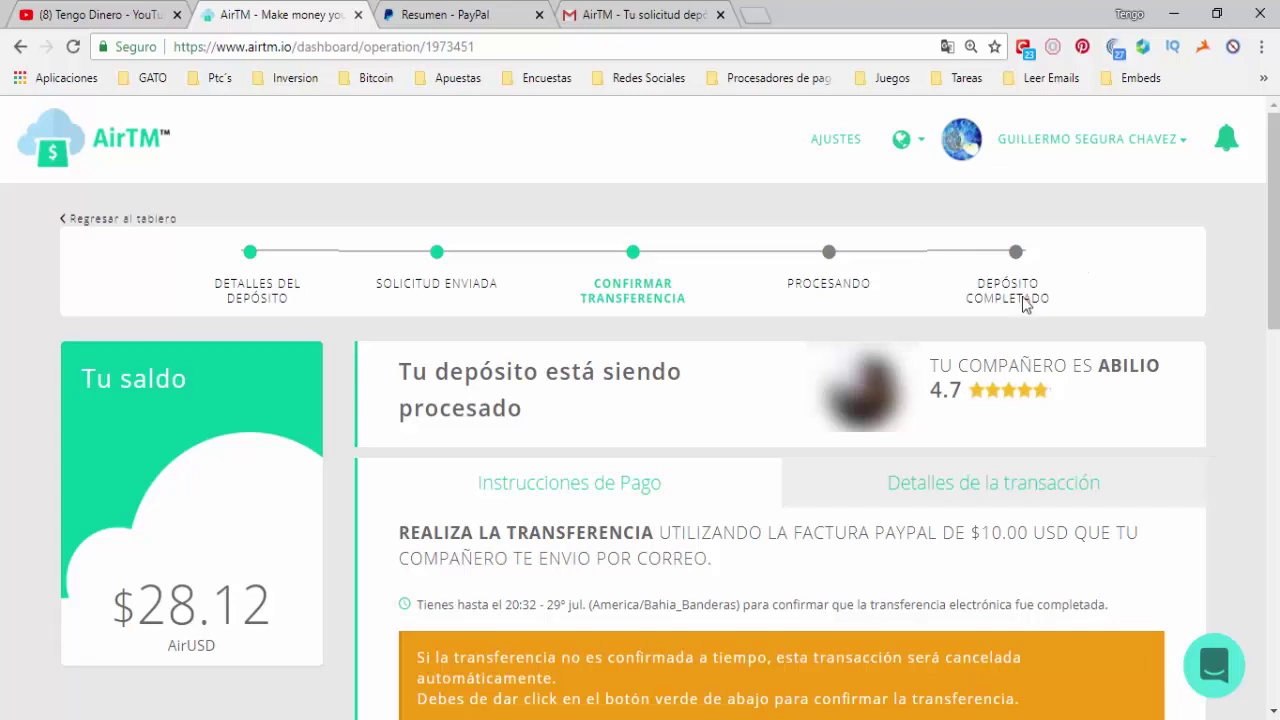
scroll(1277, 295, down, 3)
scroll(1277, 295, down, 3)
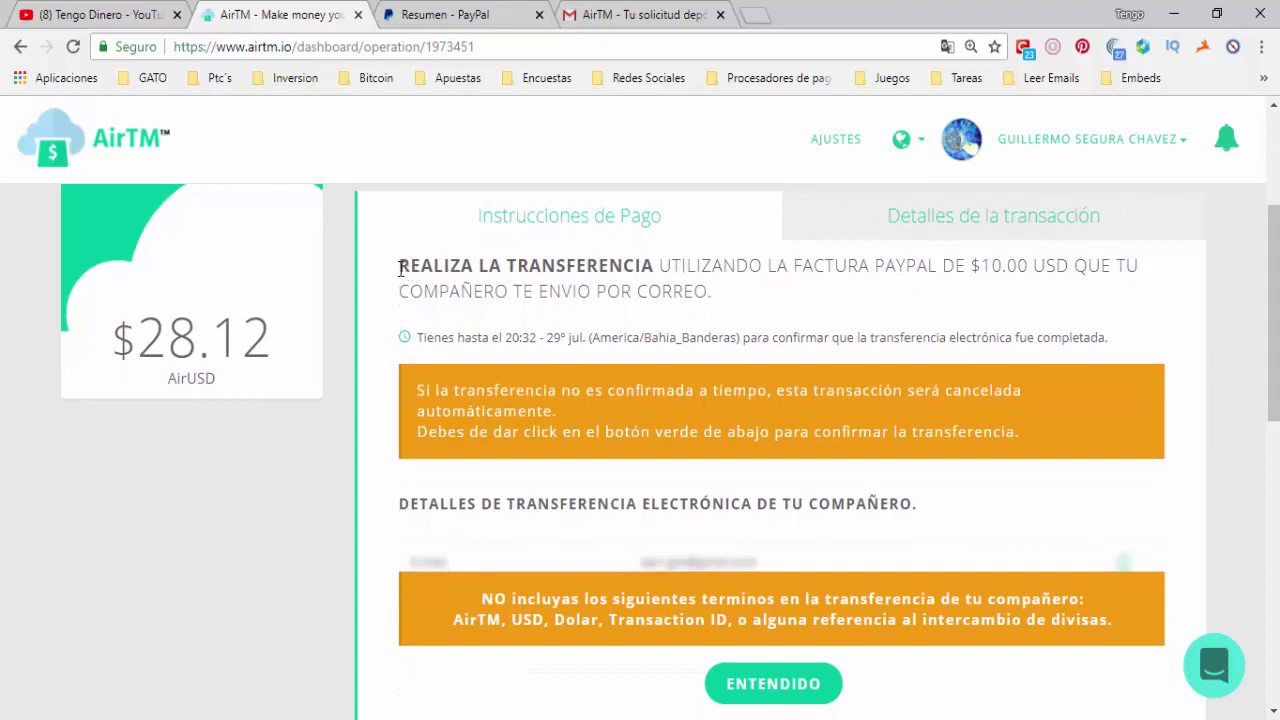
Step: Review the payment instructions and warnings, accept them with ENTENDIDO, then switch to Gmail
drag(399, 268, 897, 297)
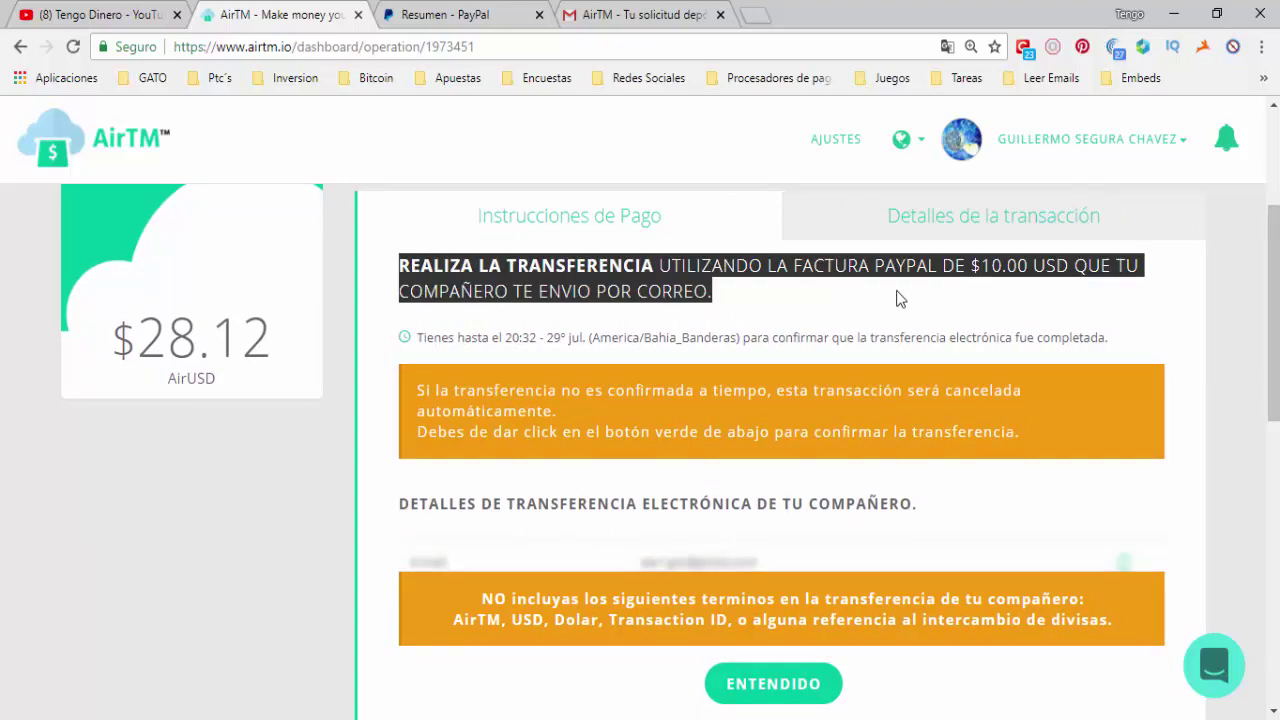
click(783, 310)
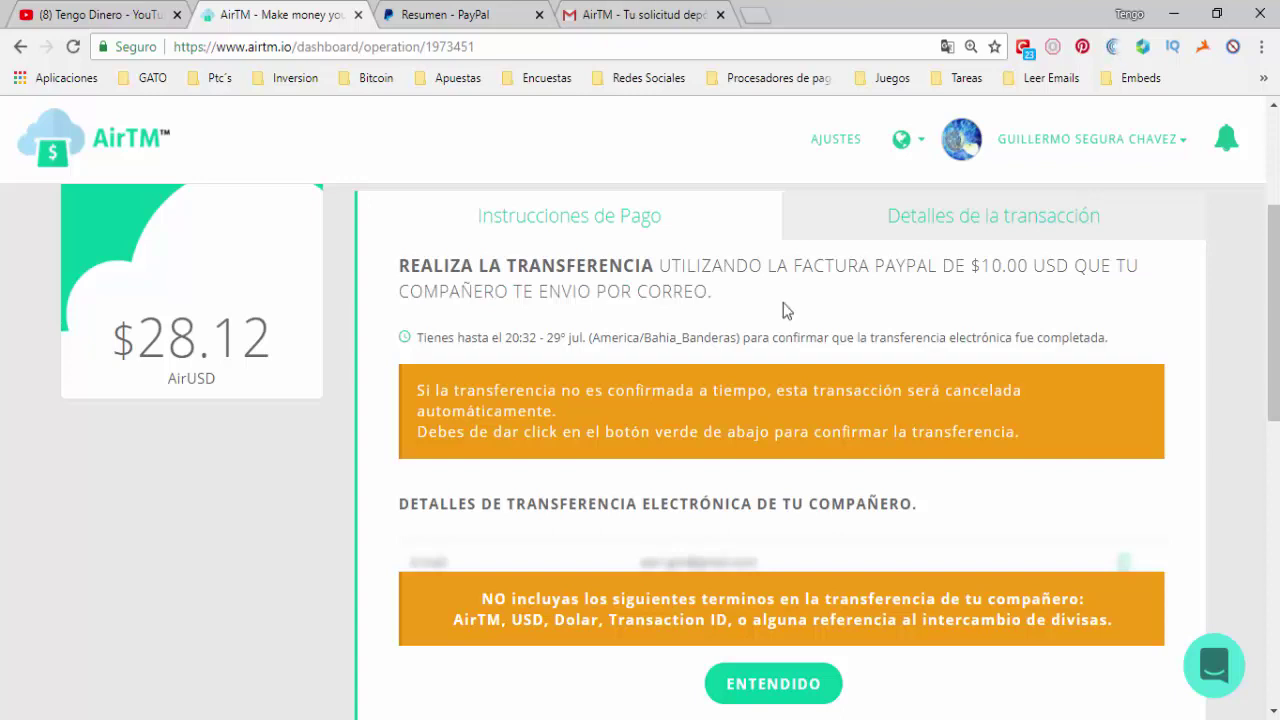
scroll(418, 420, up, 1)
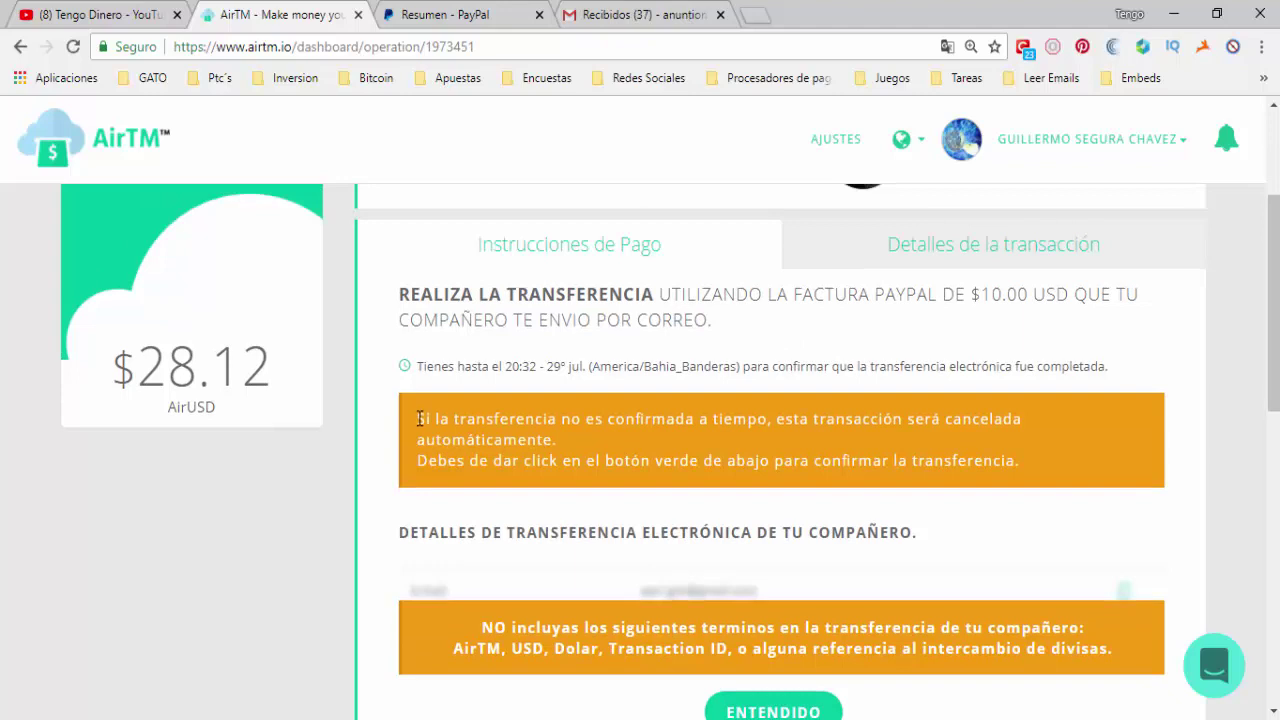
drag(420, 418, 542, 444)
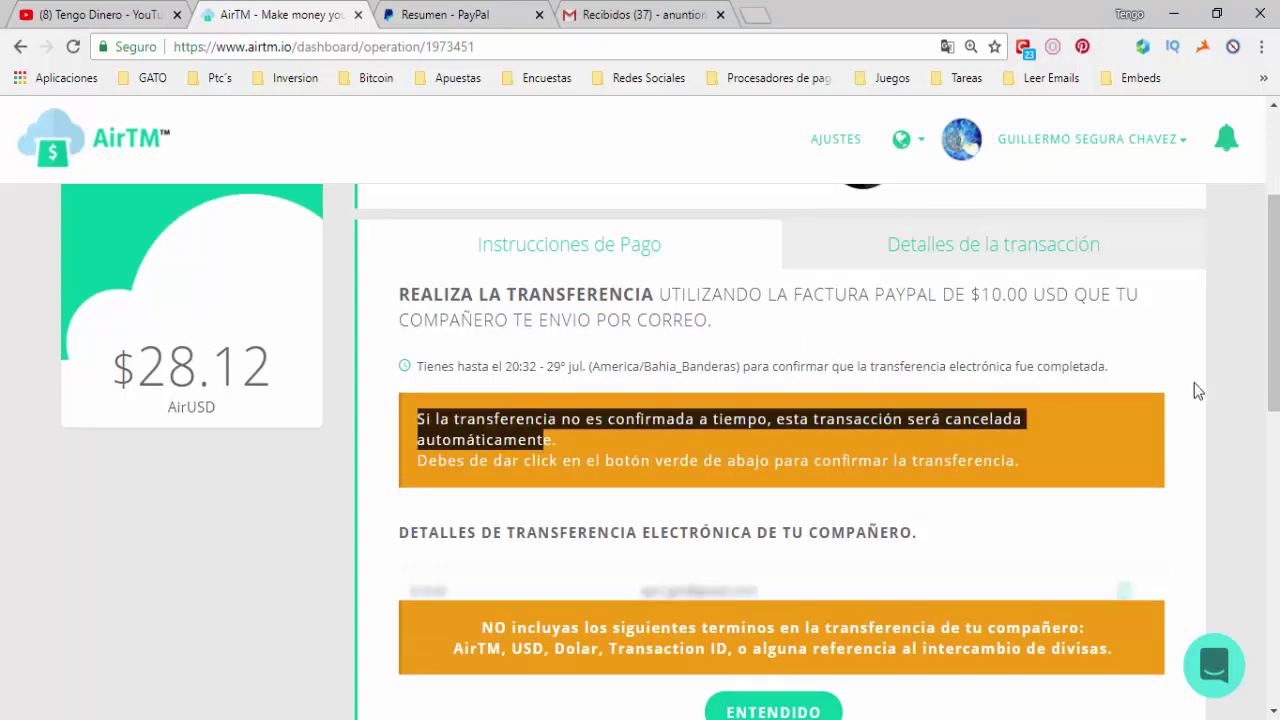
scroll(1274, 358, down, 3)
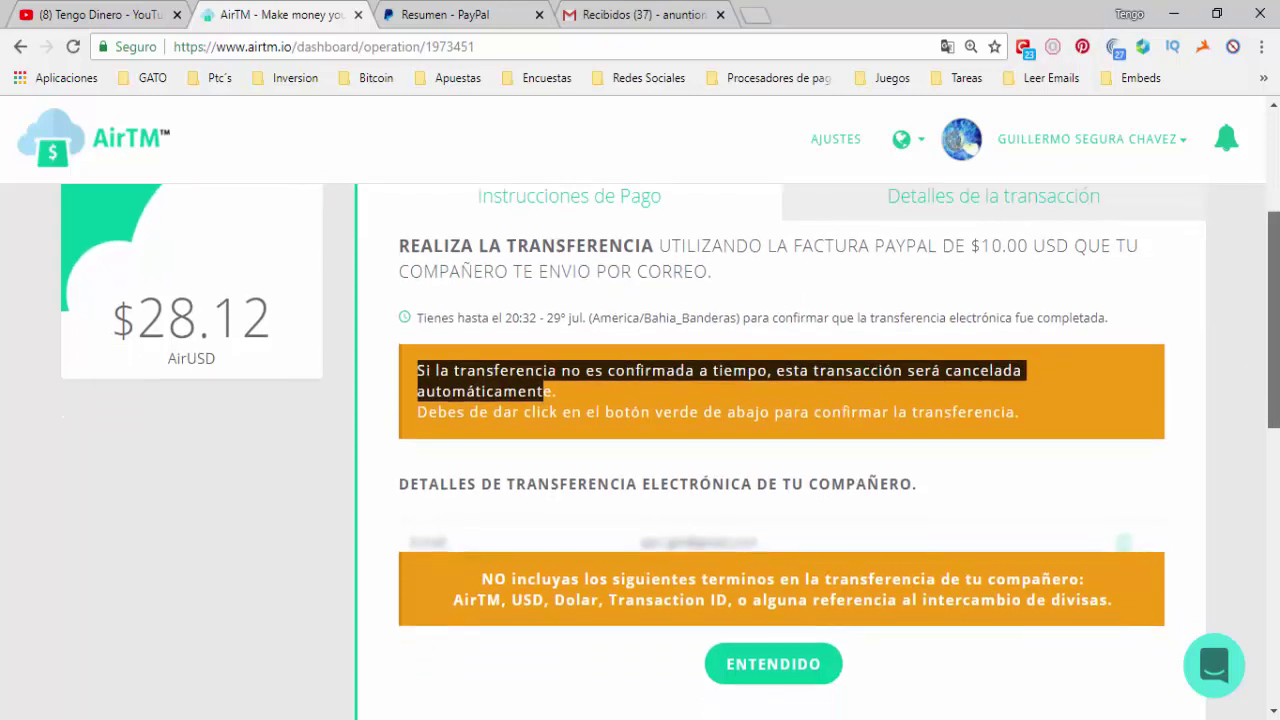
drag(478, 503, 824, 490)
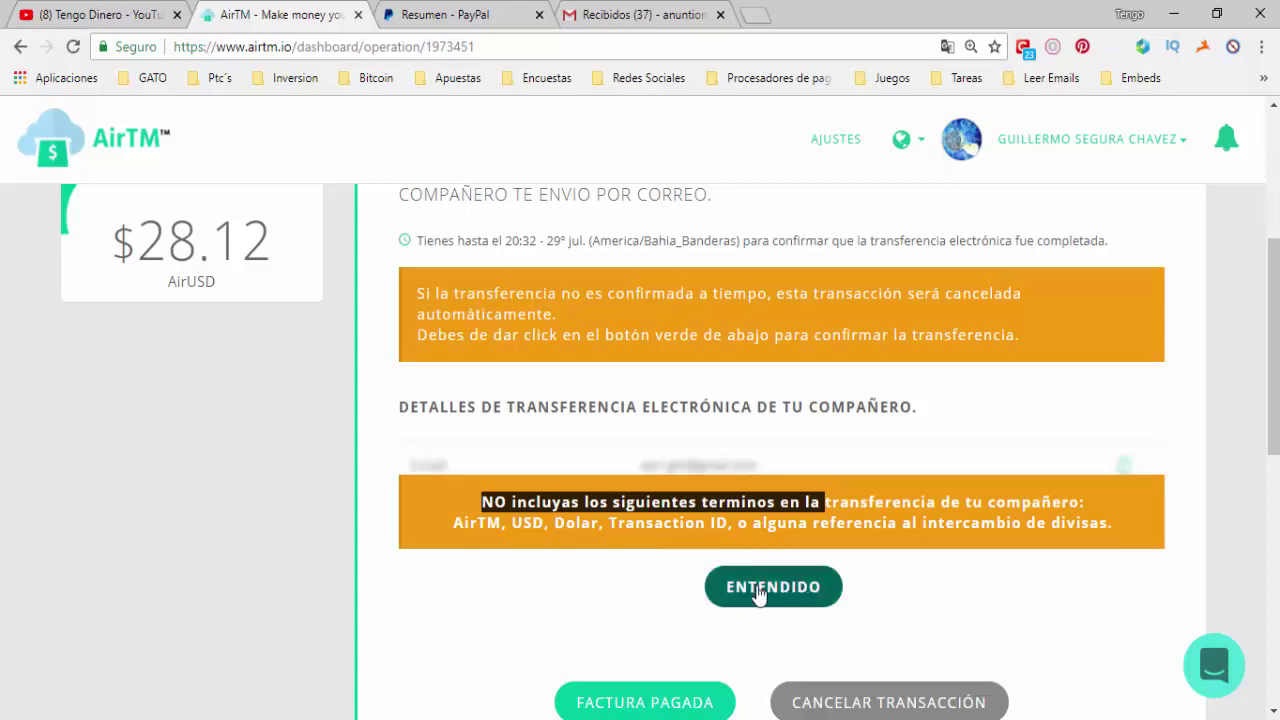
click(776, 590)
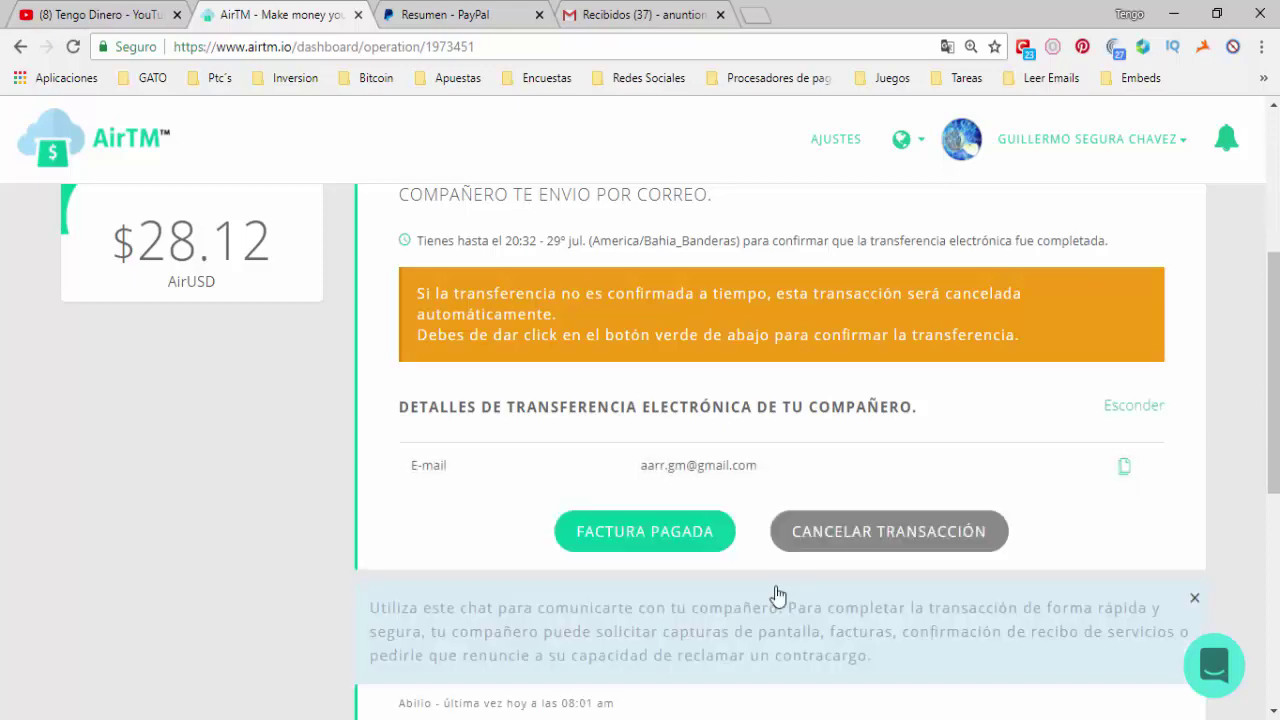
click(574, 12)
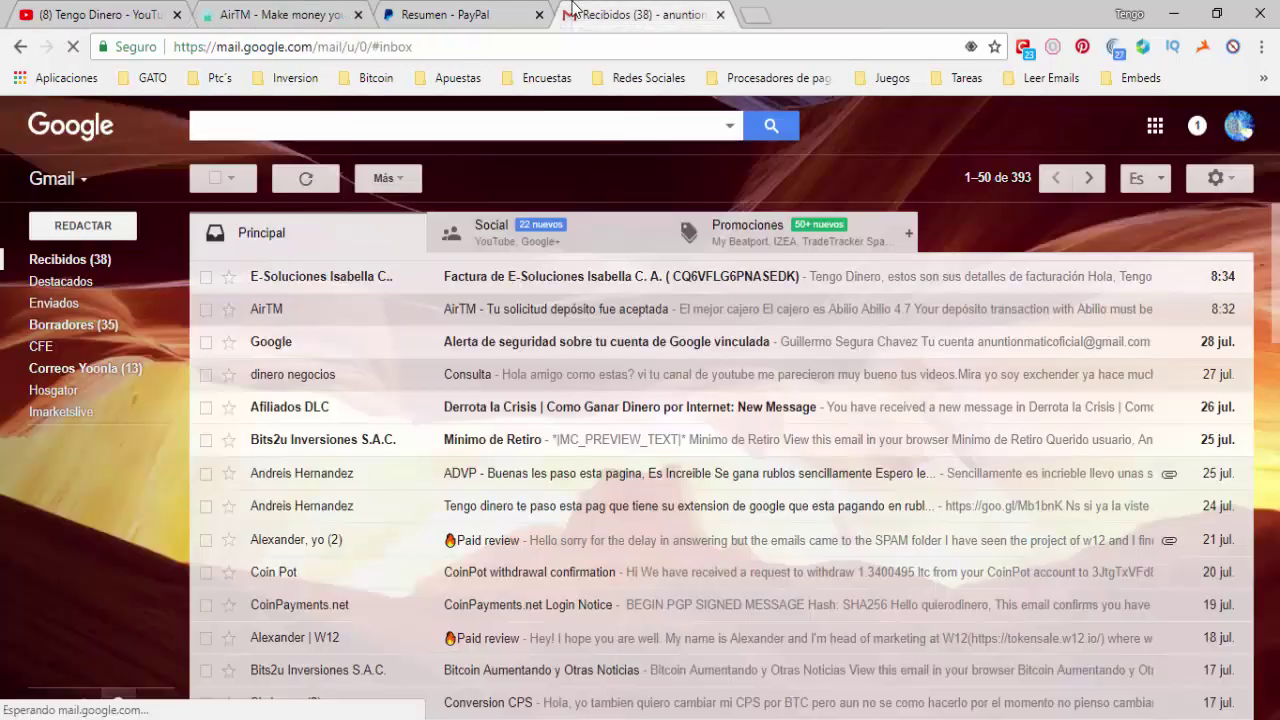
Step: Open the newest $10.00 USD invoice email and launch its 'Ver y pagar factura' payment page
click(552, 284)
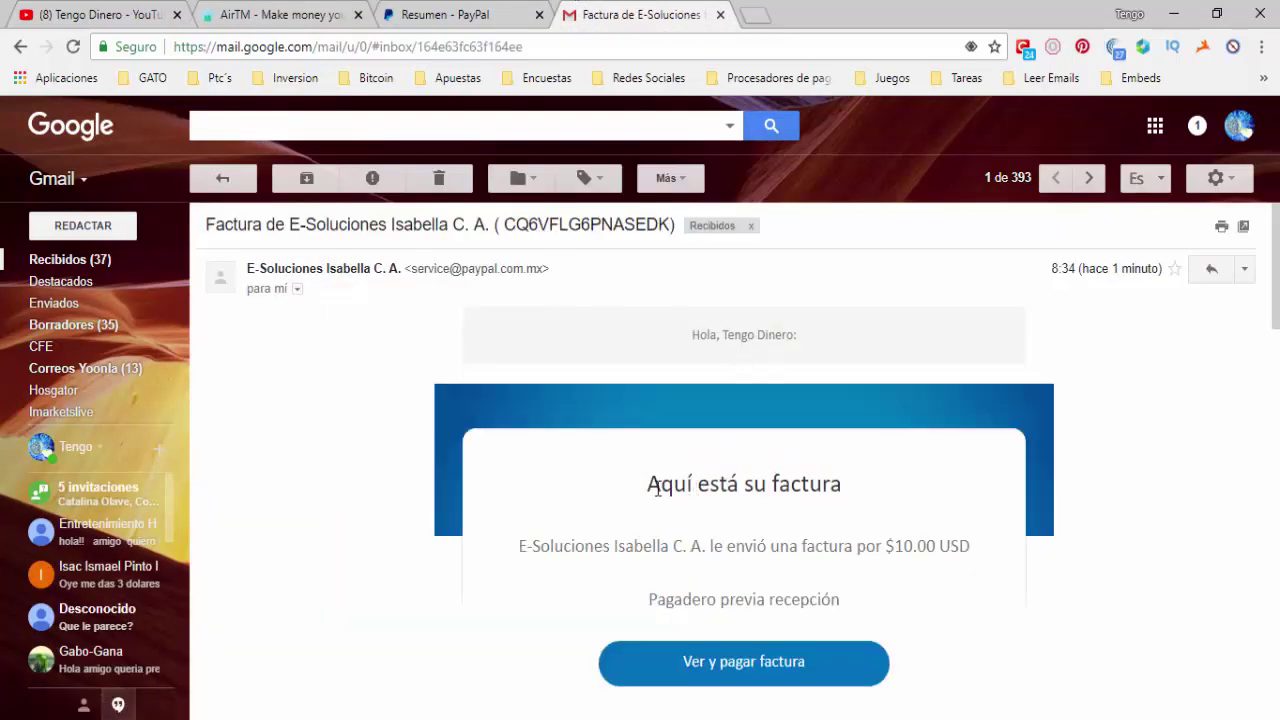
drag(645, 497, 866, 497)
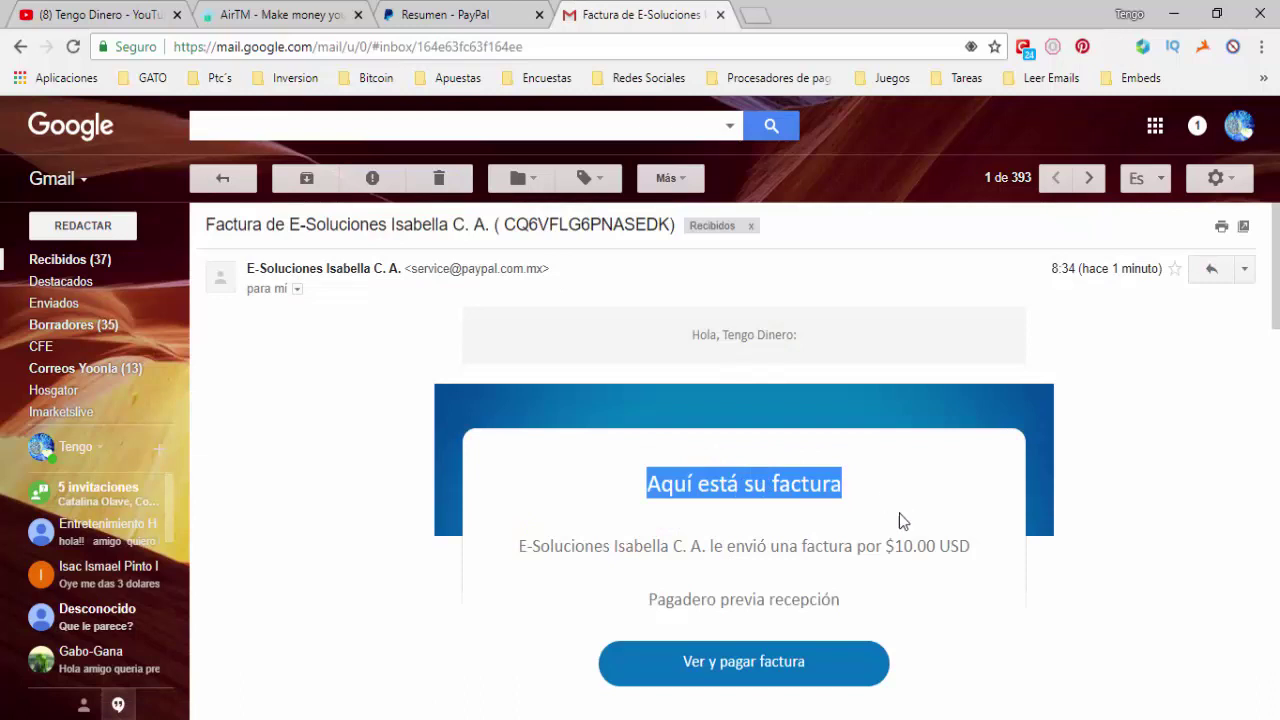
click(635, 489)
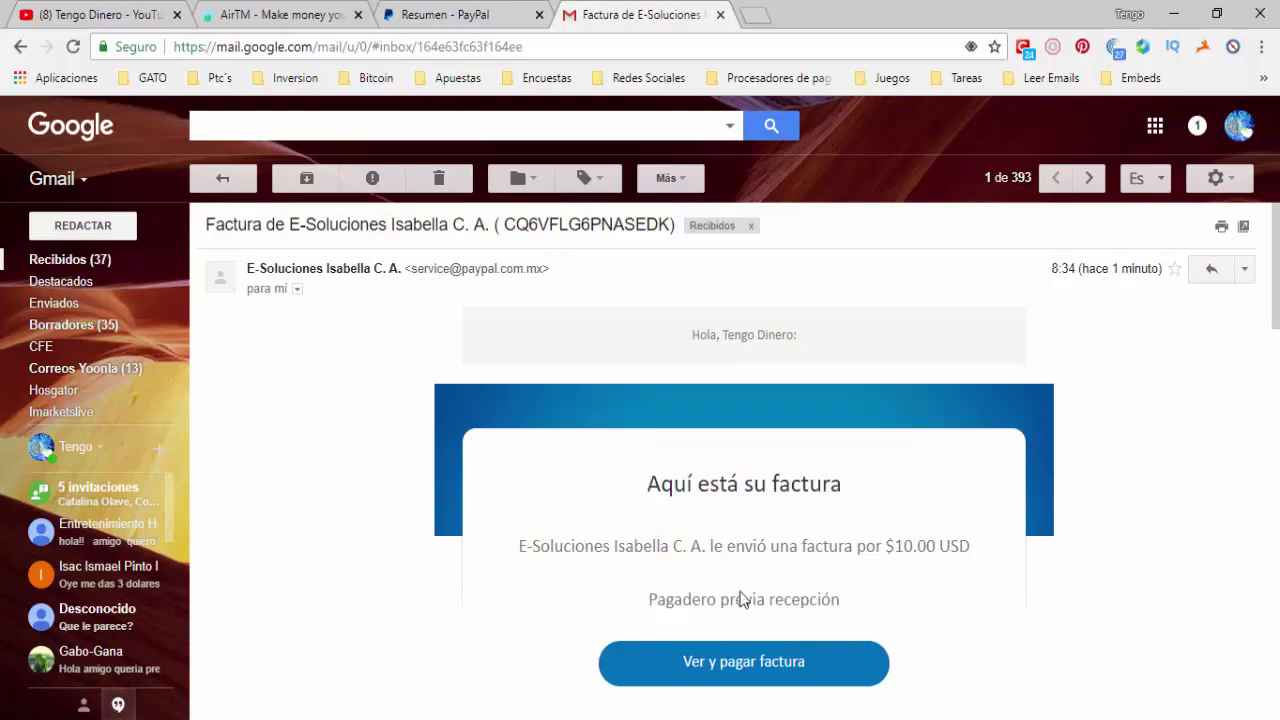
click(760, 667)
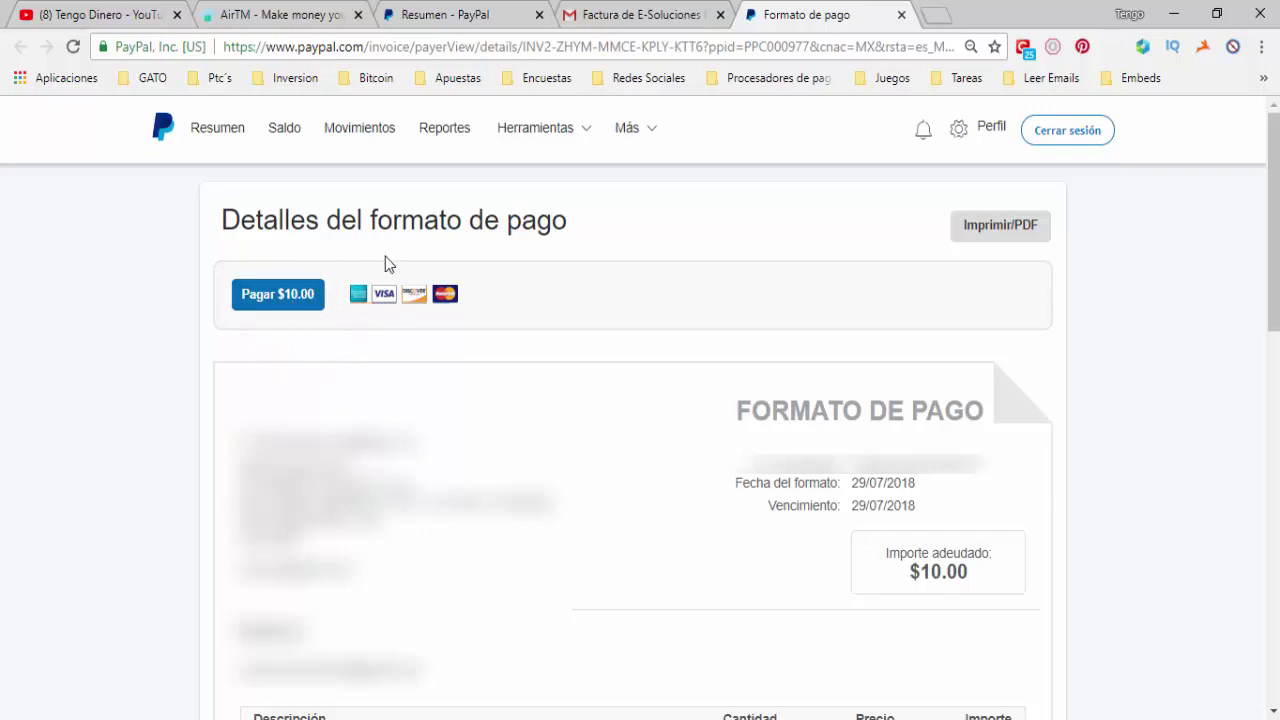
Step: Pay the $10.00 invoice, verify it shows $0.00 owed, and return to AirTM
click(304, 301)
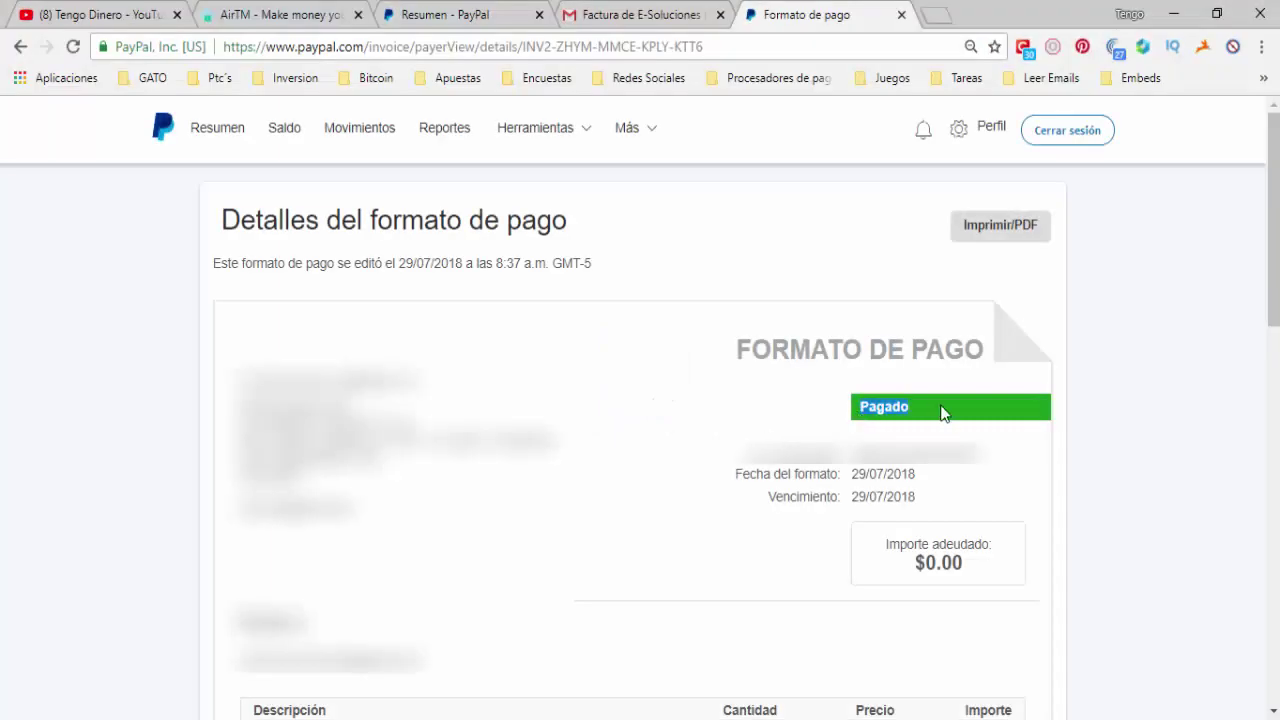
drag(909, 575, 991, 572)
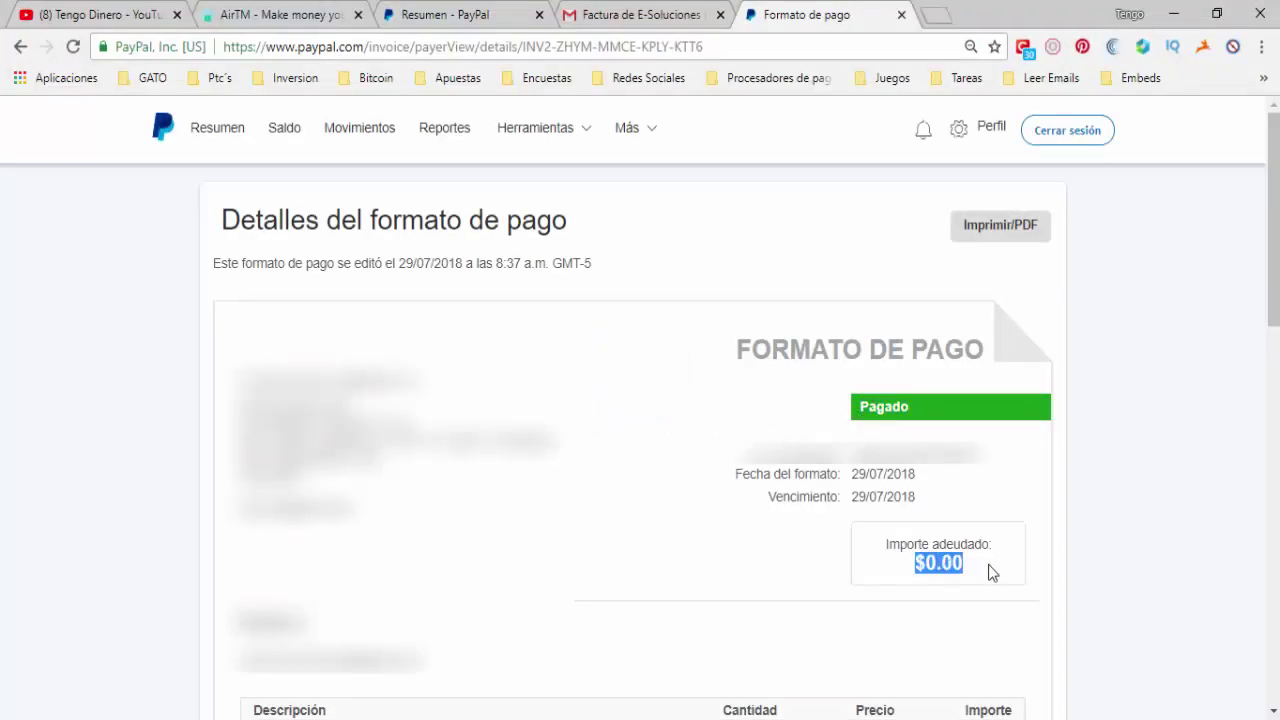
click(330, 12)
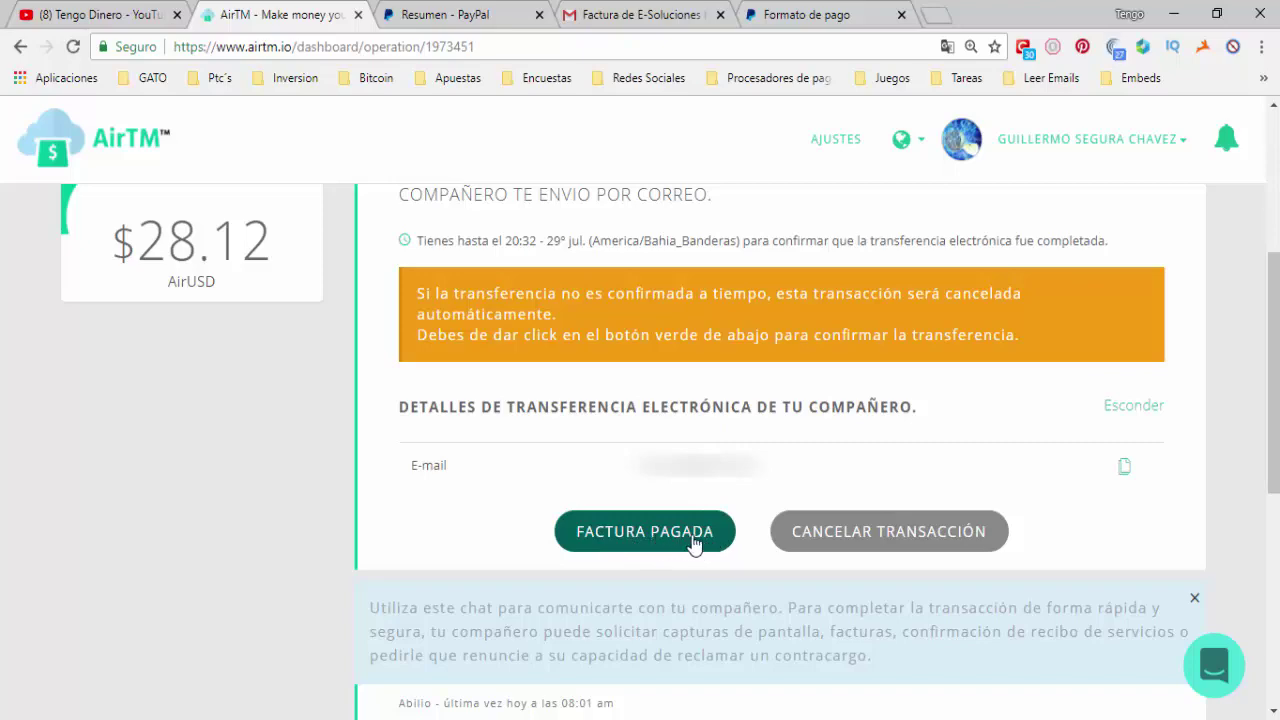
Step: Report the invoice paid via FACTURA PAGADA, close the survey popup, and switch to PayPal
click(651, 537)
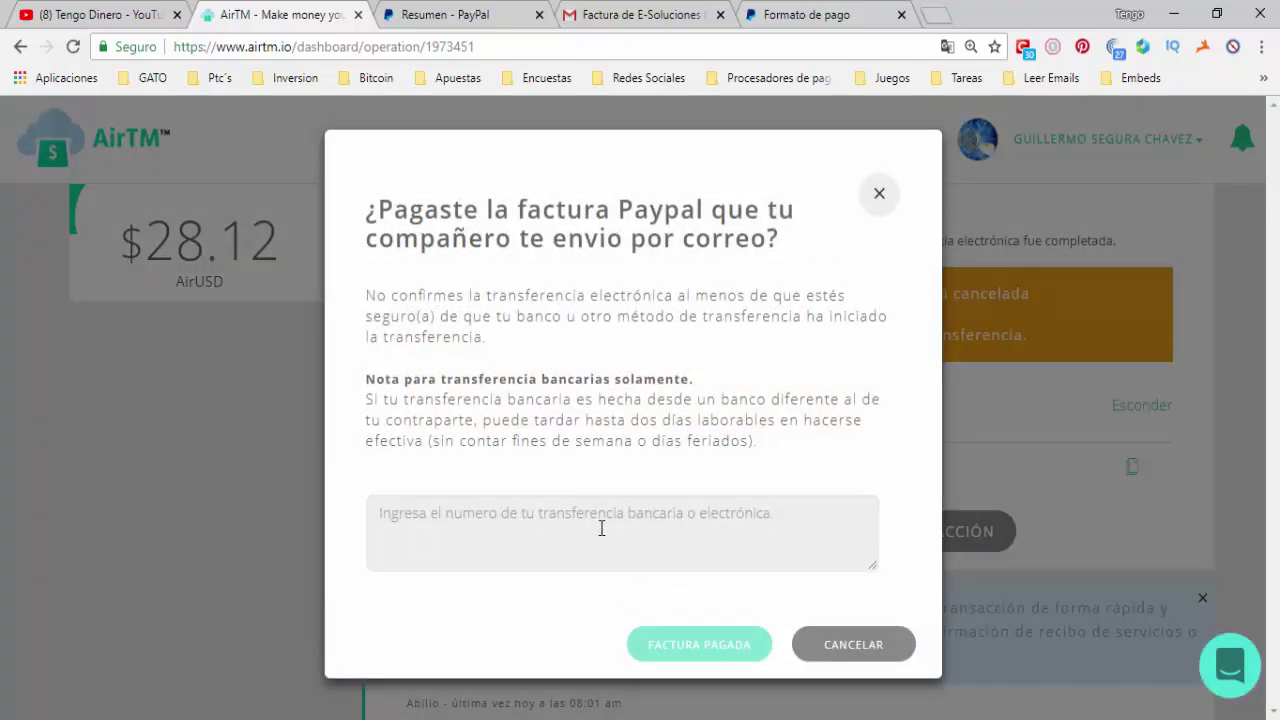
click(632, 523)
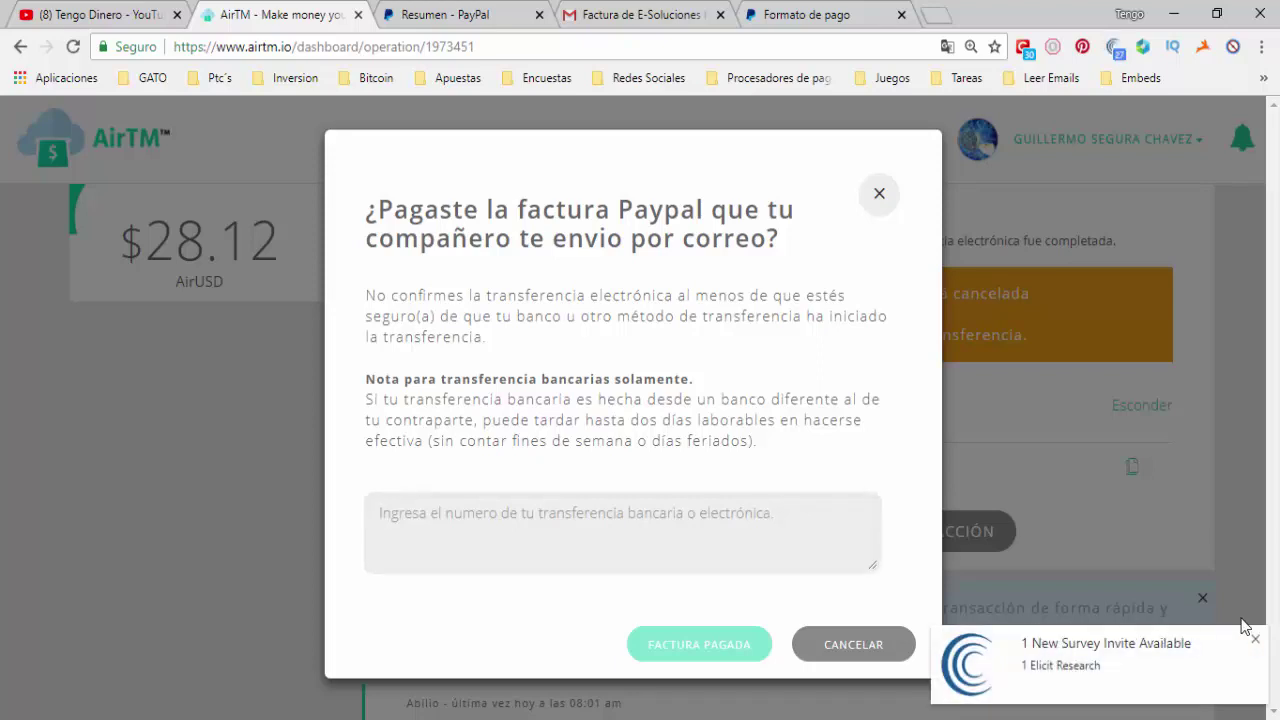
click(1255, 639)
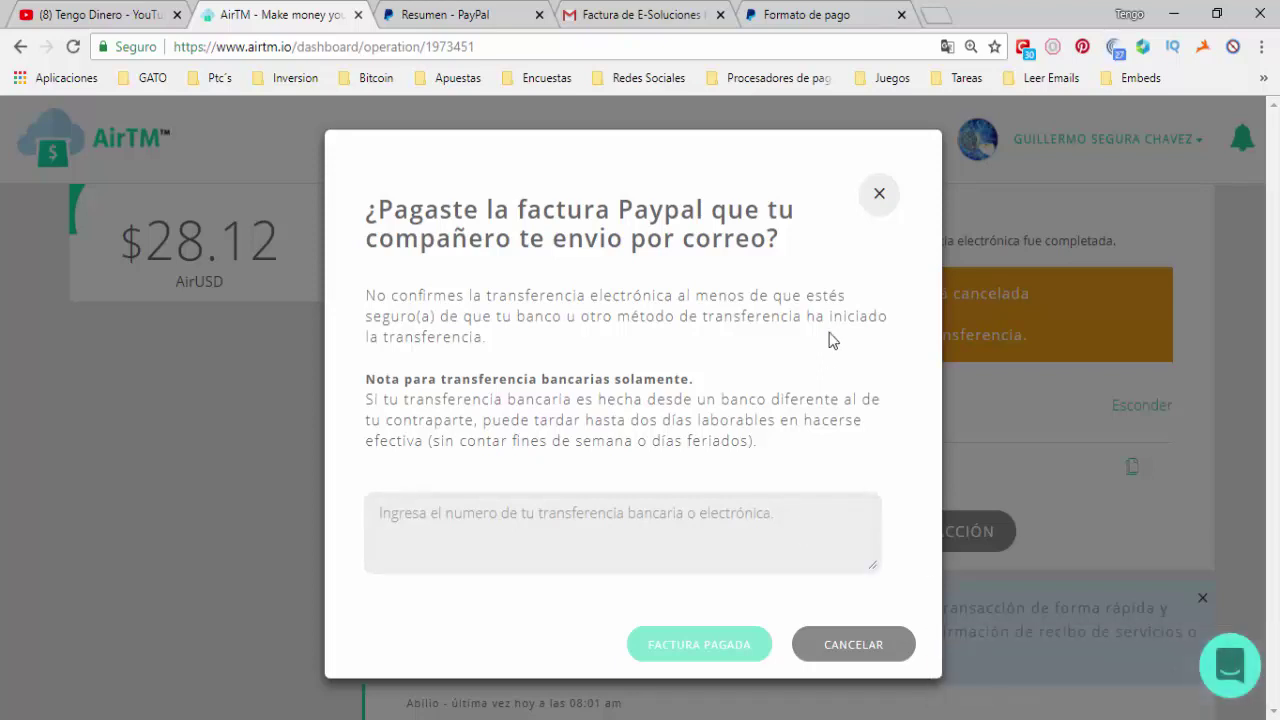
click(820, 12)
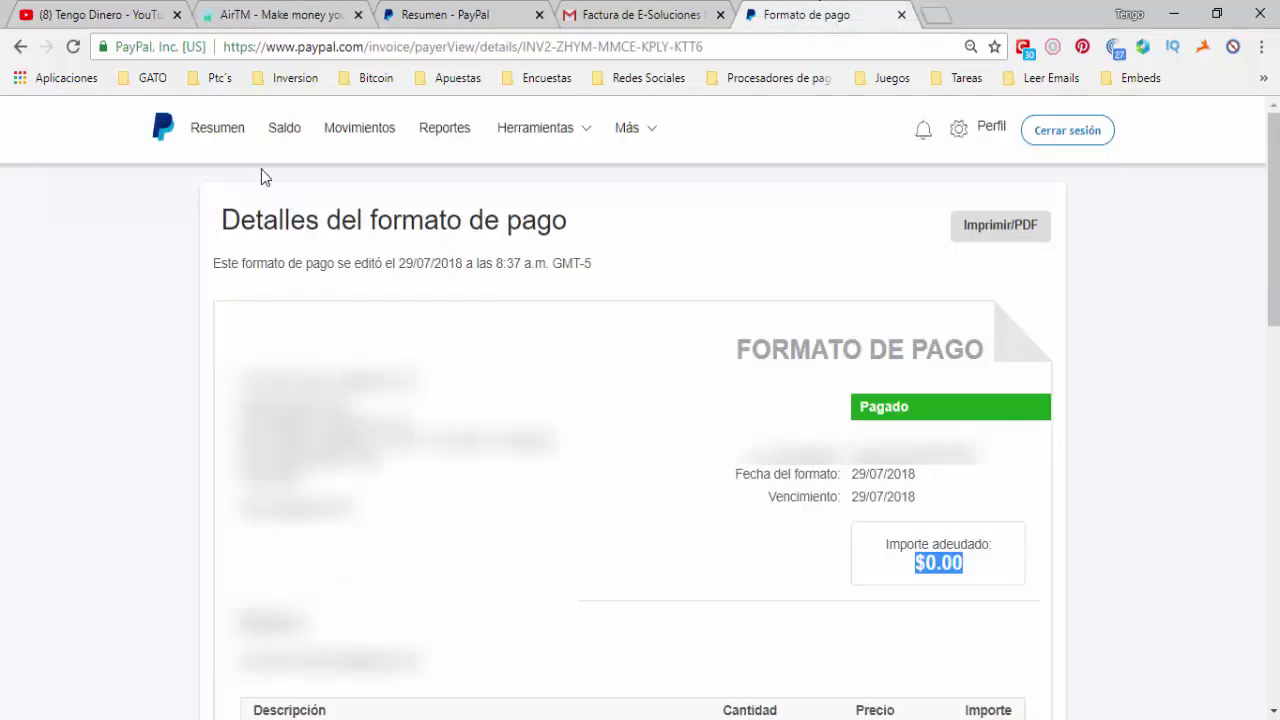
Step: Open the completed $10.00 payment from the PayPal summary and select its transaction ID
click(221, 136)
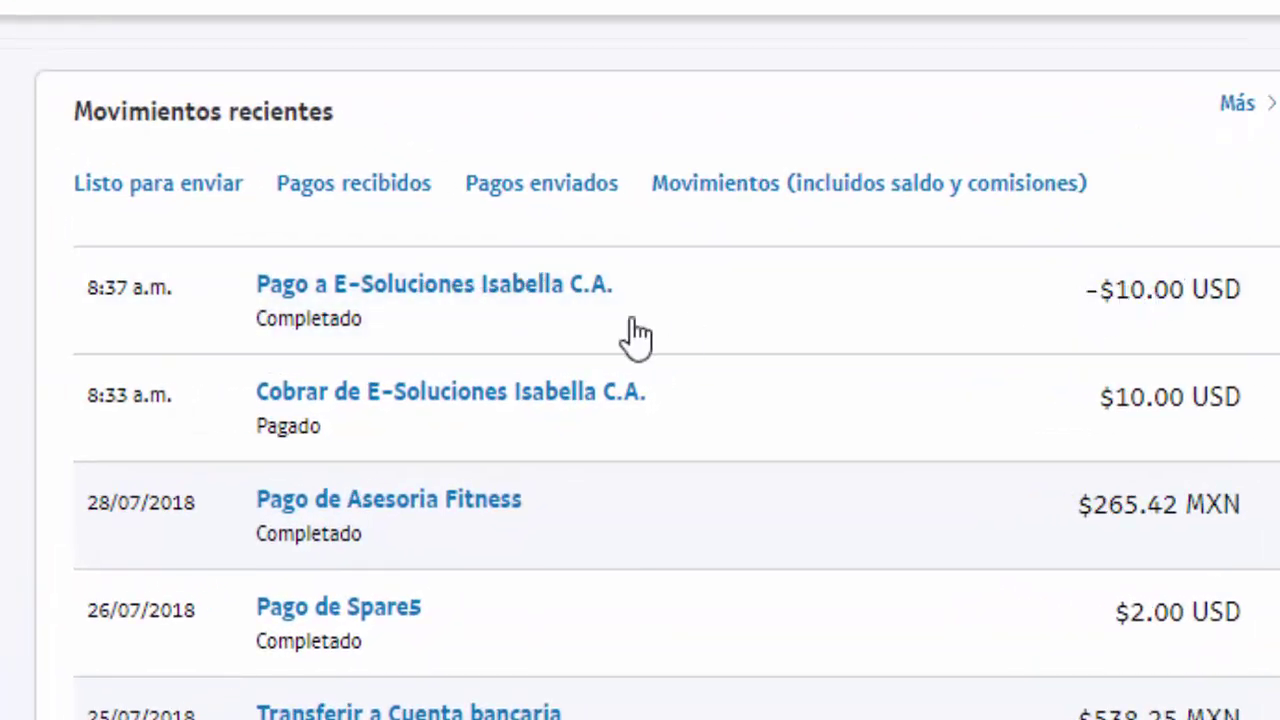
click(527, 300)
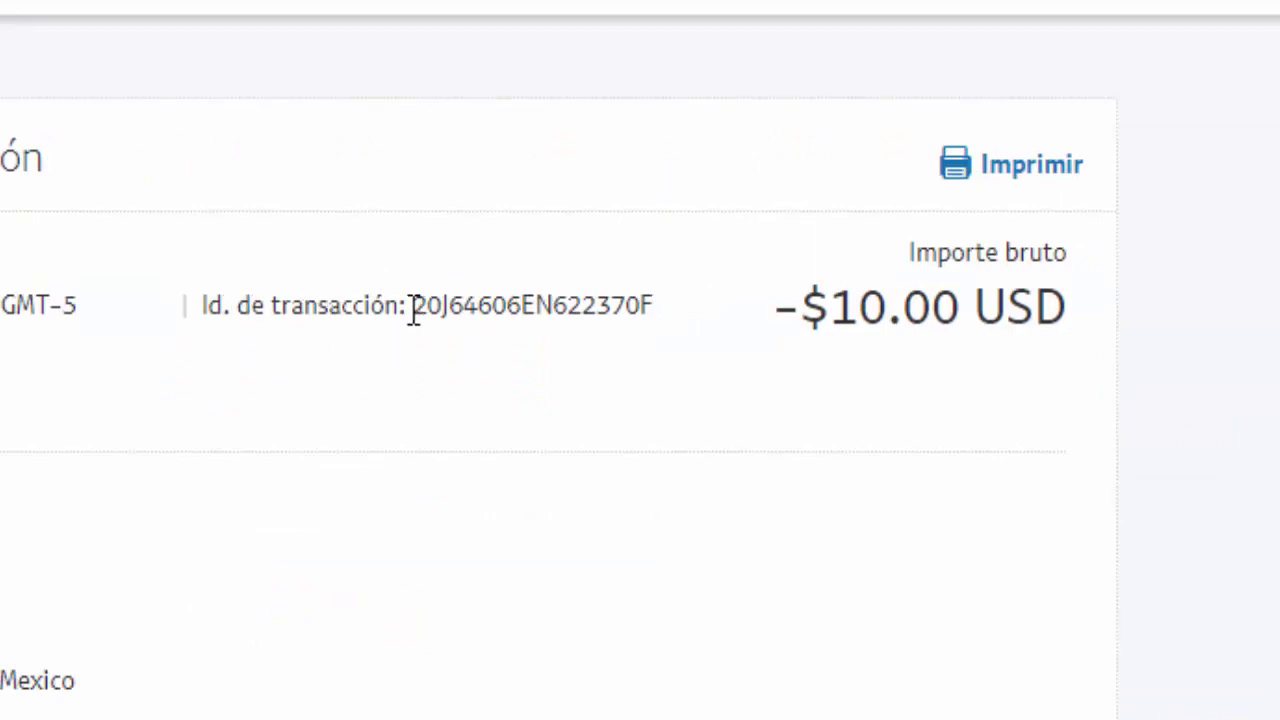
drag(205, 303, 657, 297)
key(ctrl+c)
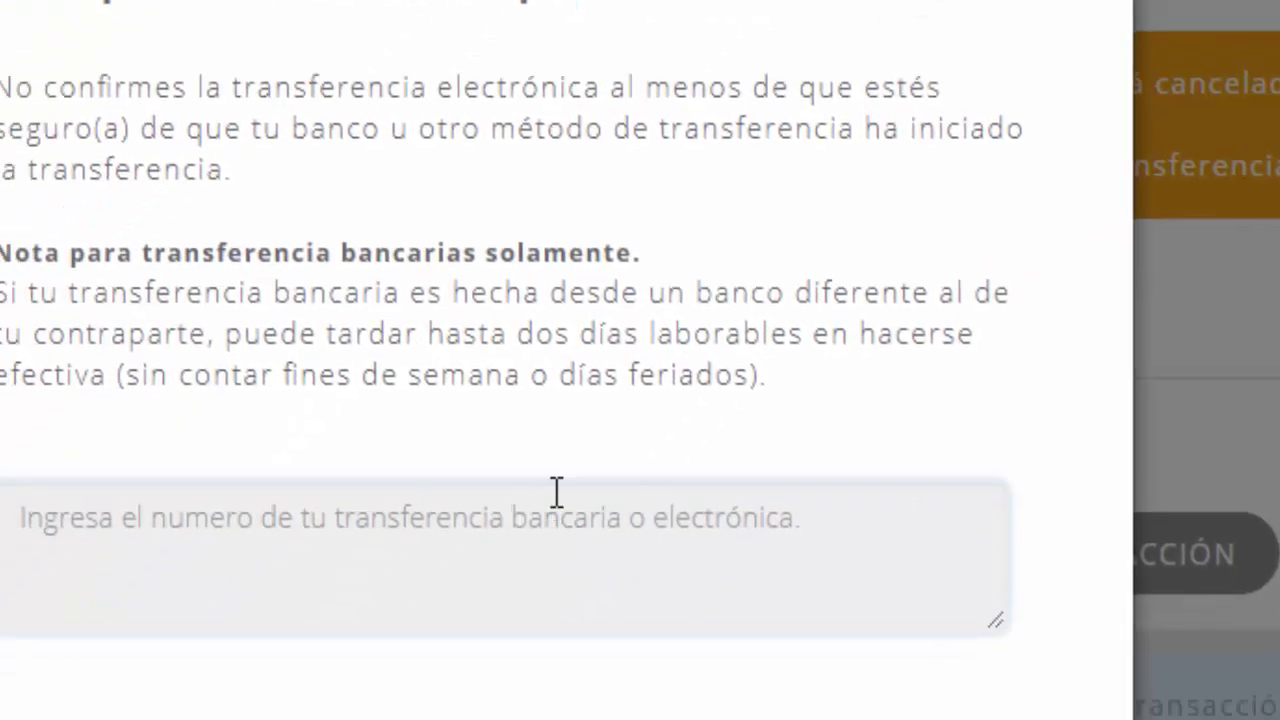
Step: Paste the PayPal transaction ID into the transfer-number field and confirm with FACTURA PAGADA
click(557, 490)
key(ctrl+v)
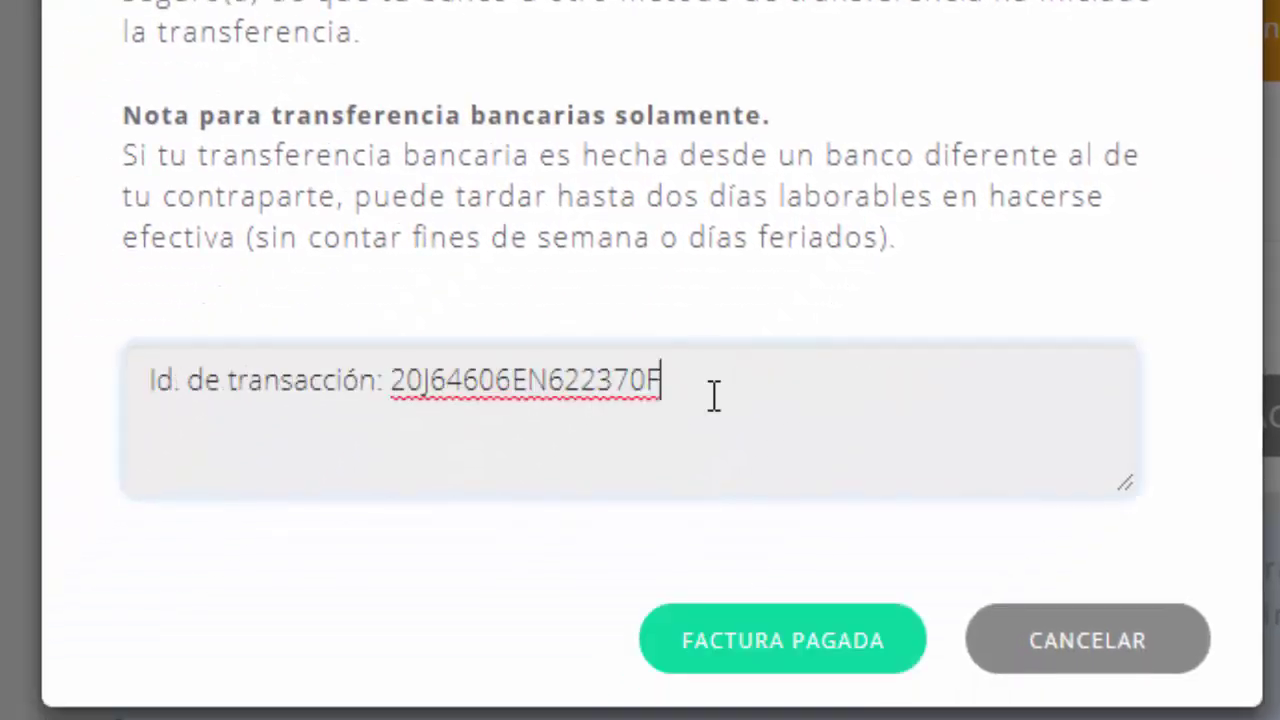
click(823, 663)
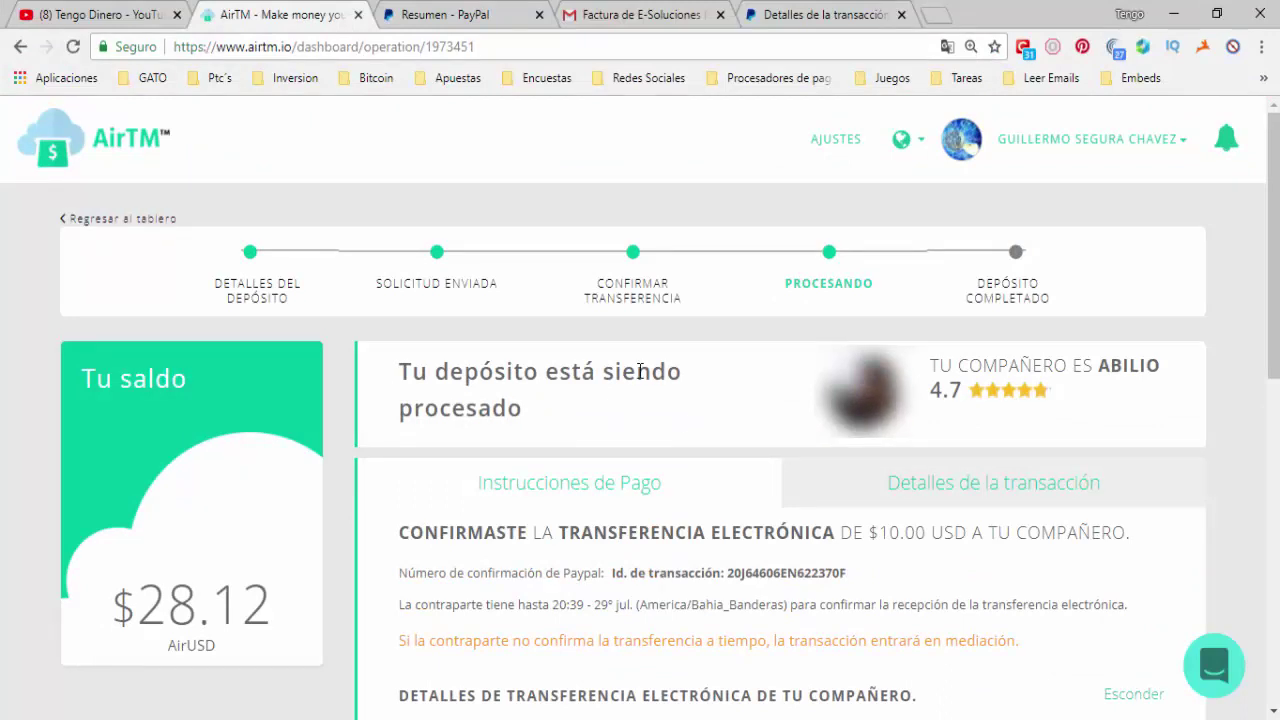
drag(412, 368, 580, 417)
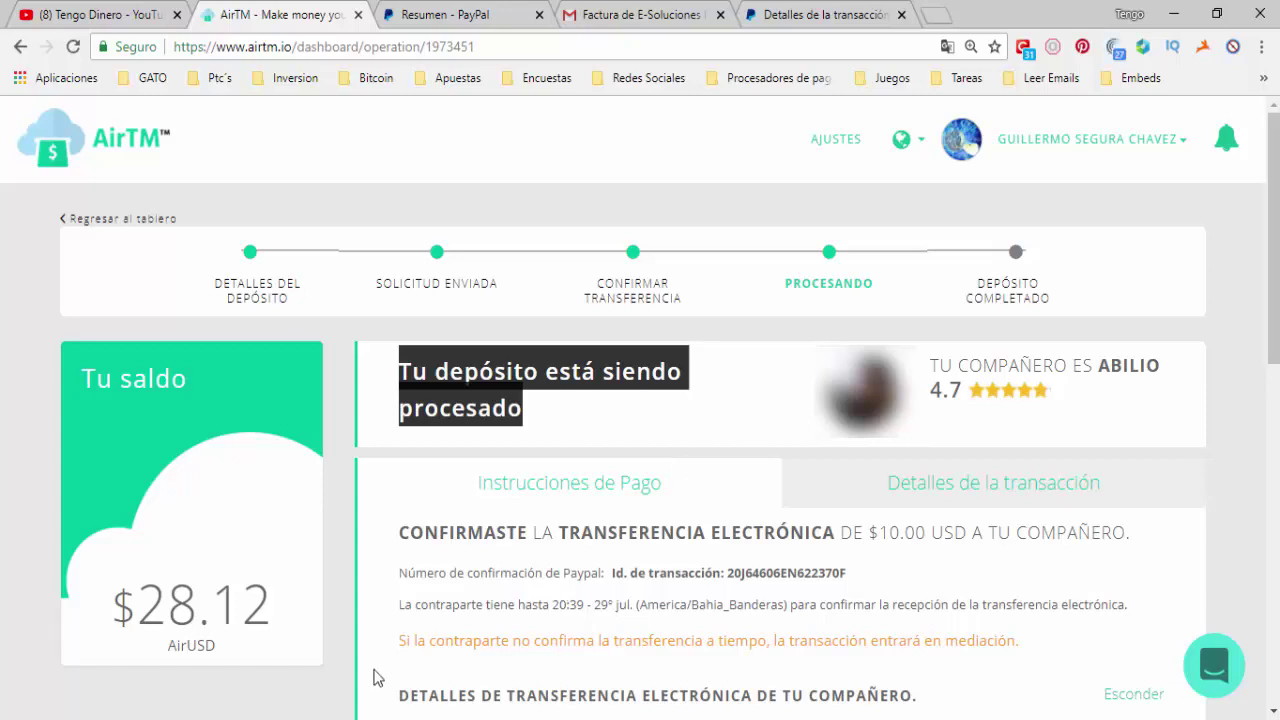
drag(397, 641, 776, 636)
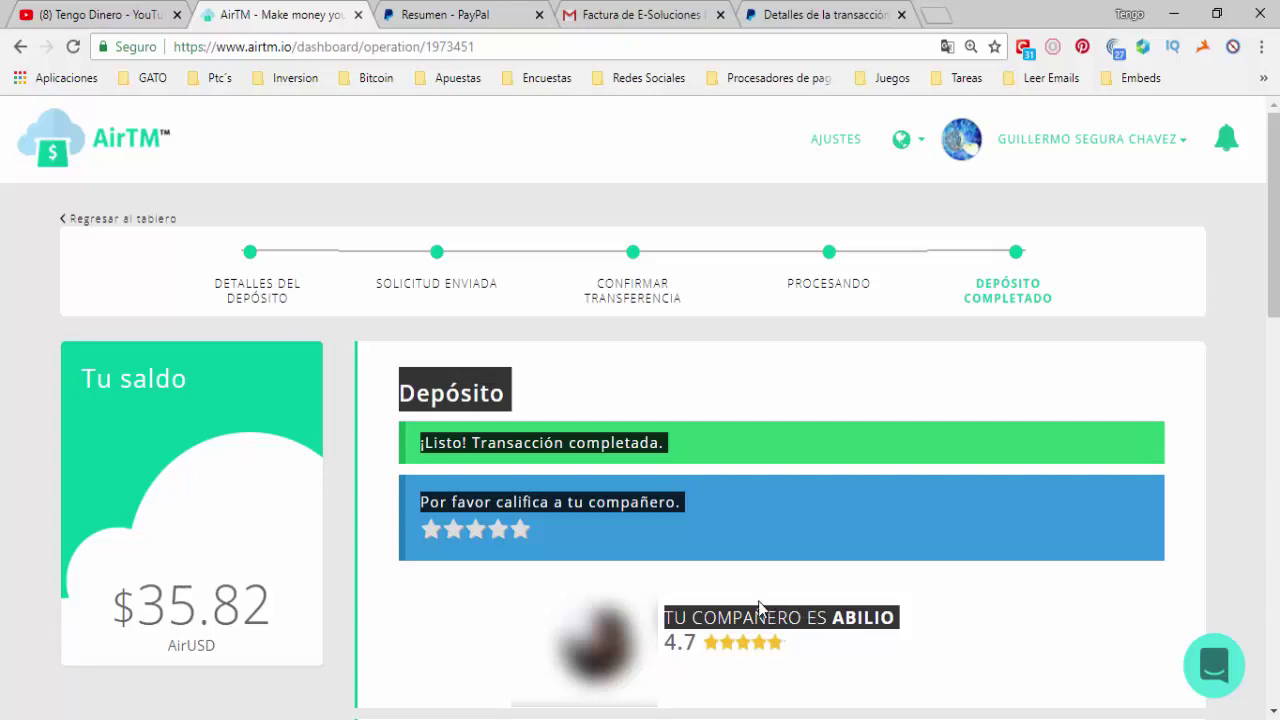
Step: Give the deposit partner five stars and return to the dashboard showing $35.82 AirUSD
click(825, 398)
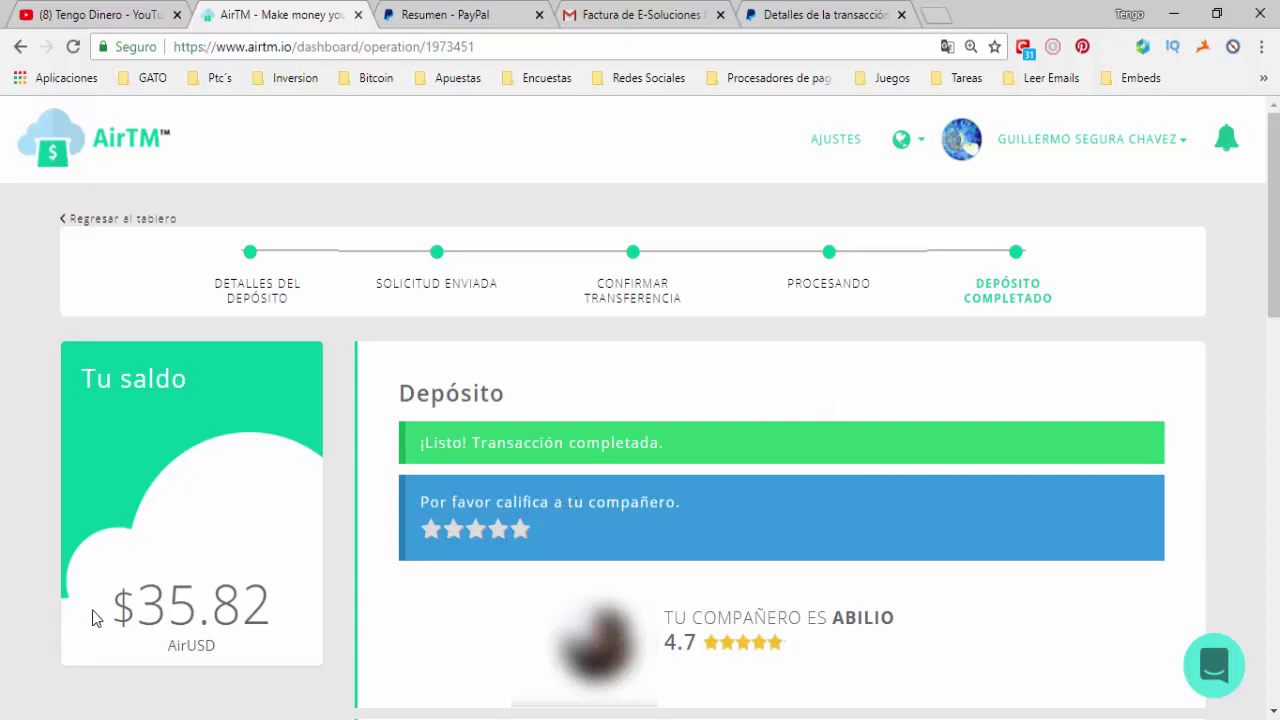
drag(94, 612, 272, 601)
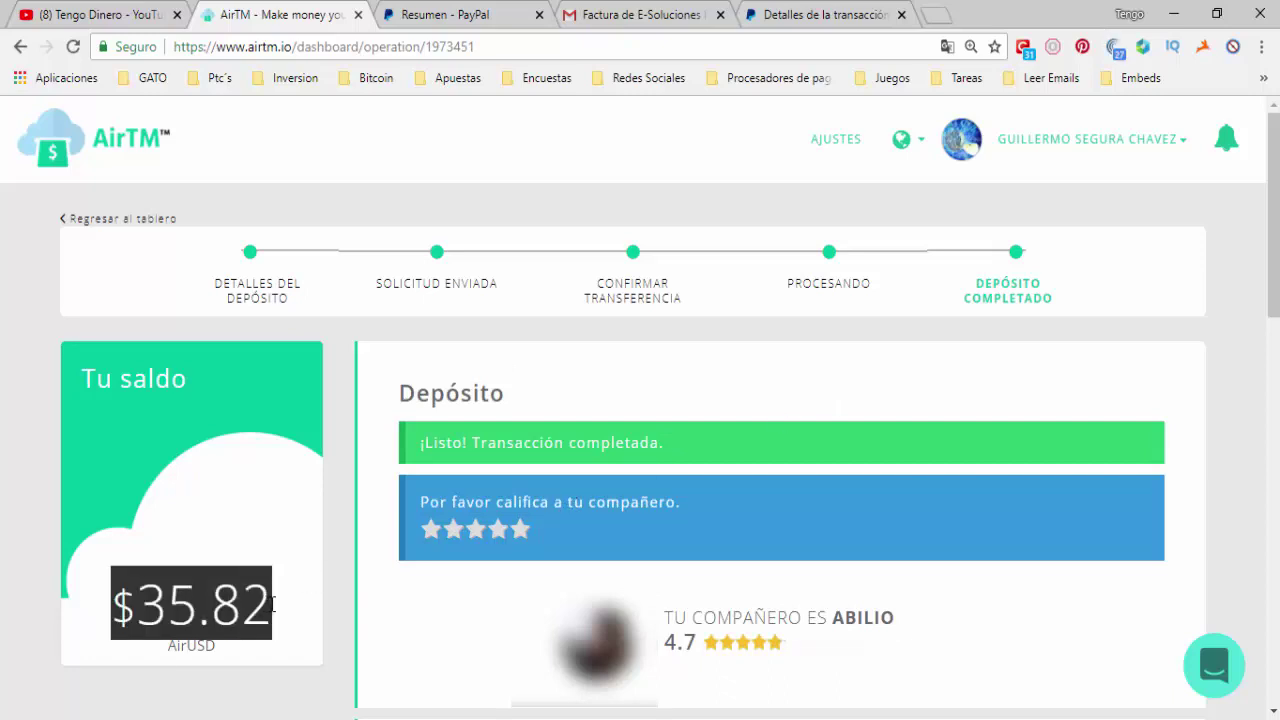
click(522, 532)
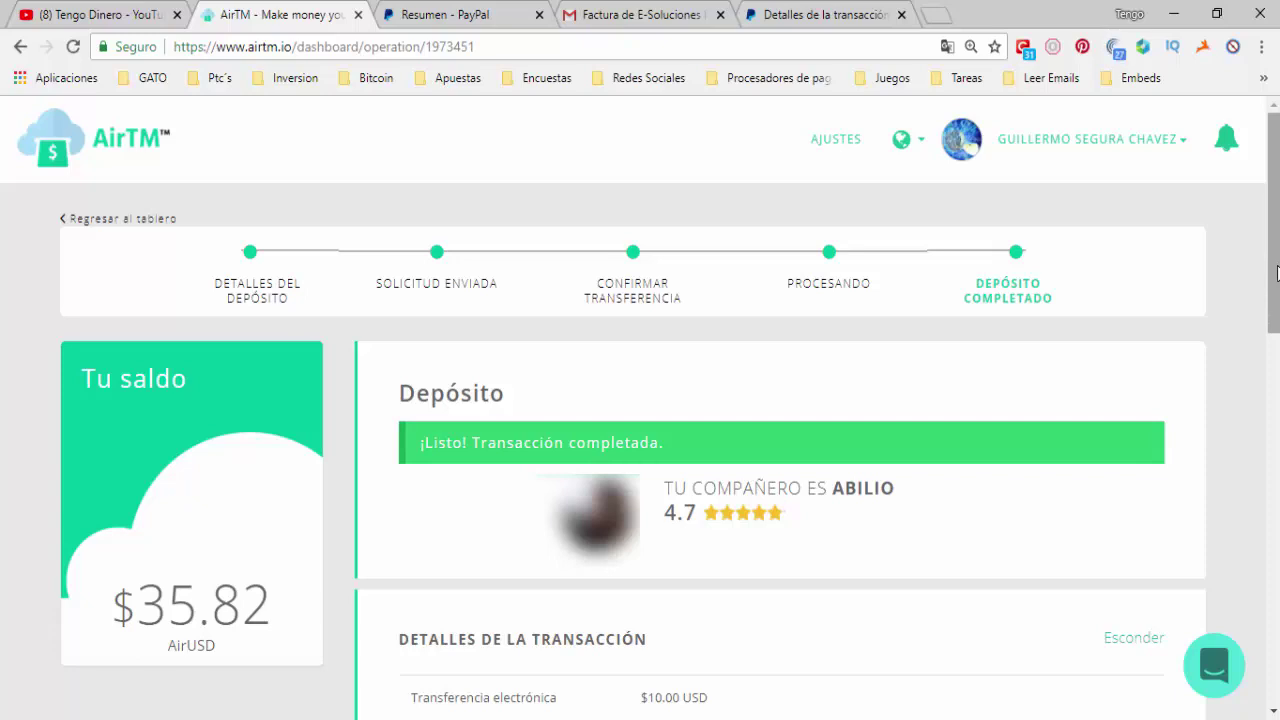
triple_click(1057, 295)
click(930, 548)
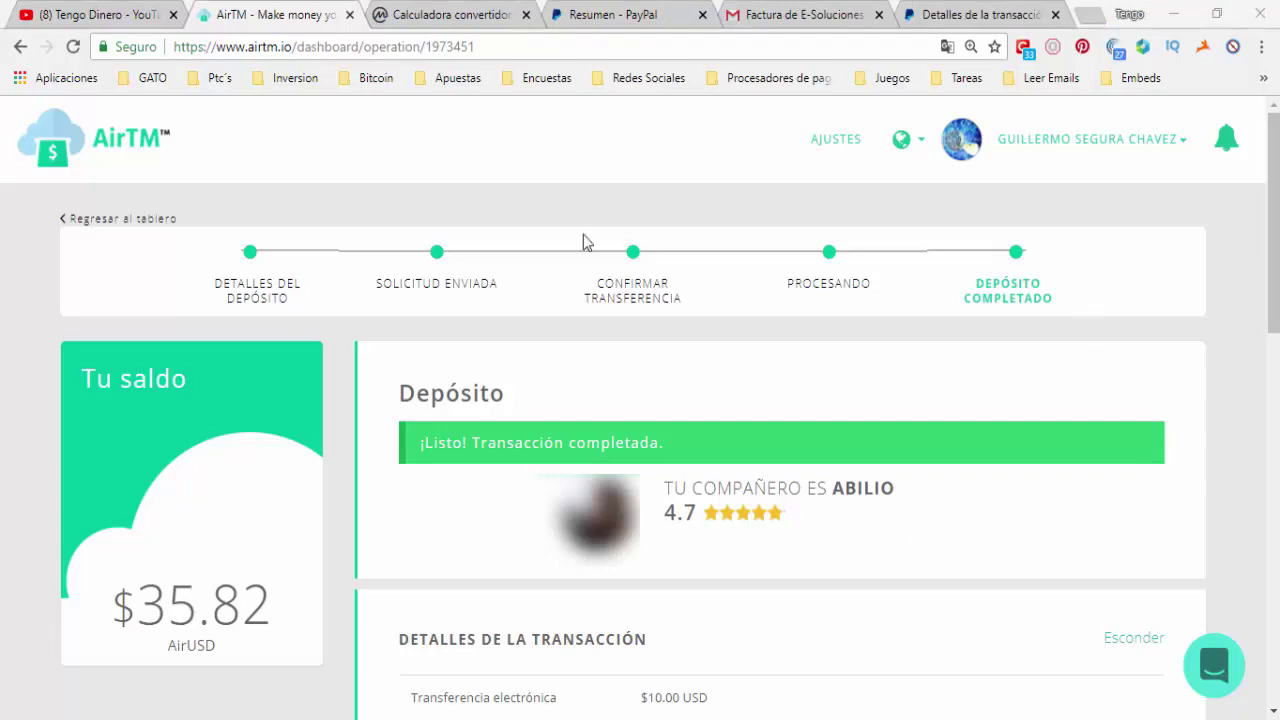
click(145, 150)
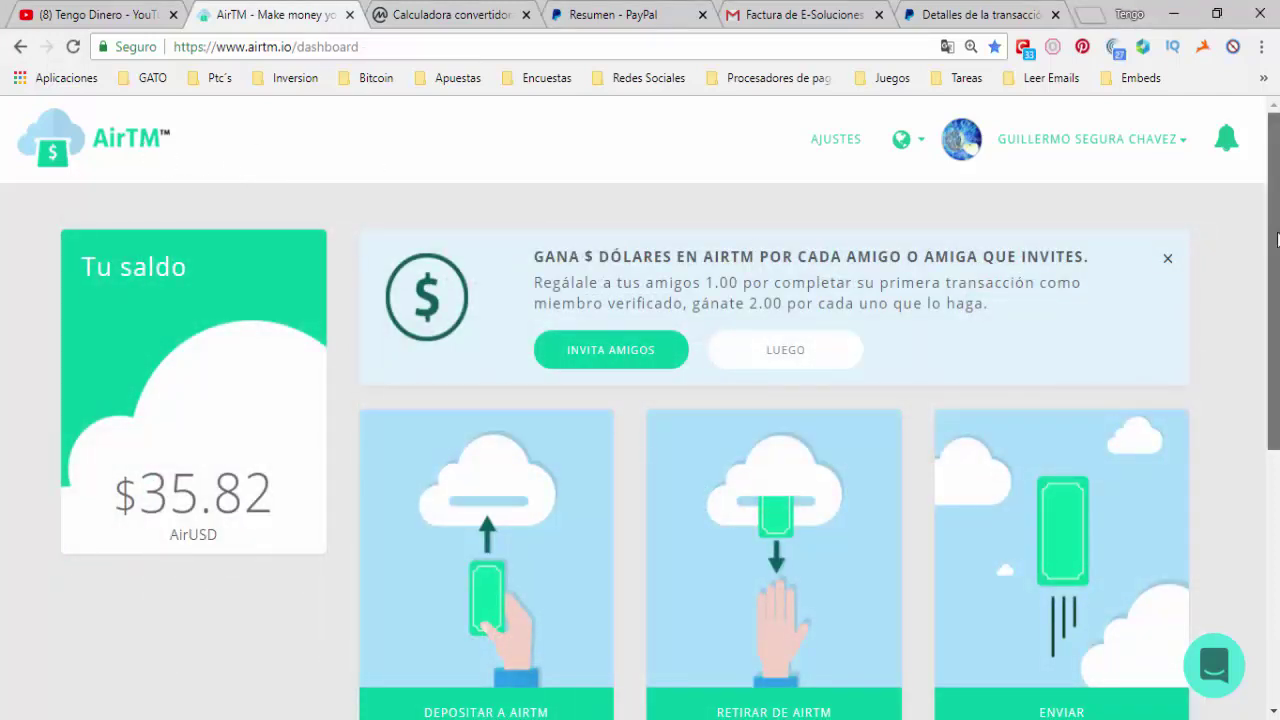
Step: Start a withdrawal from AirTM, dismiss the how-it-works explanation, and open the payment category list
scroll(640, 417, down, 2)
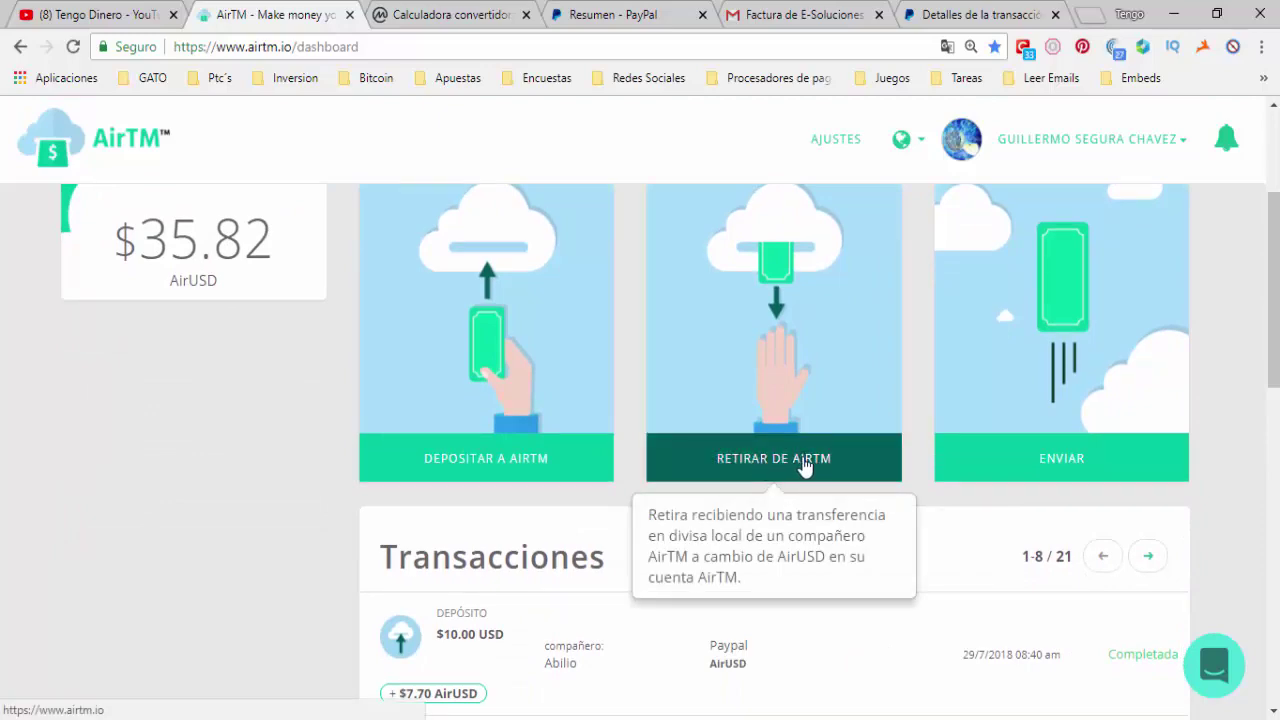
click(756, 467)
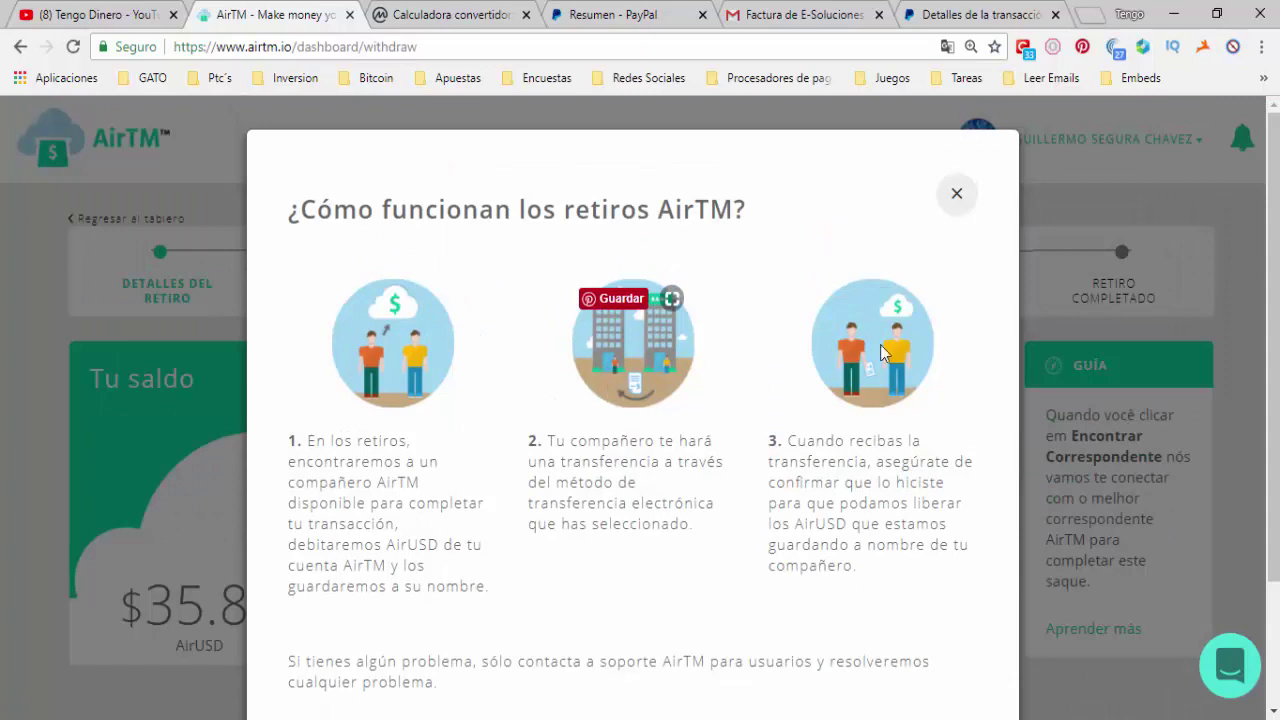
click(956, 194)
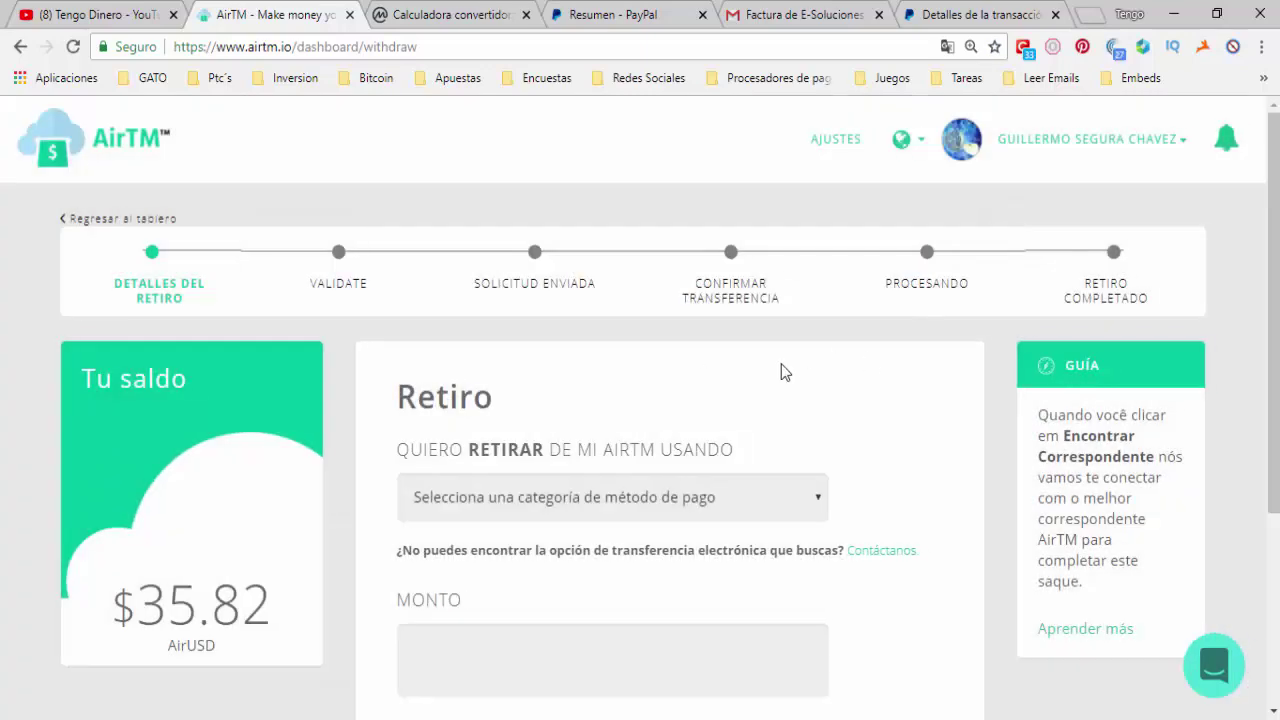
drag(1274, 269, 1274, 392)
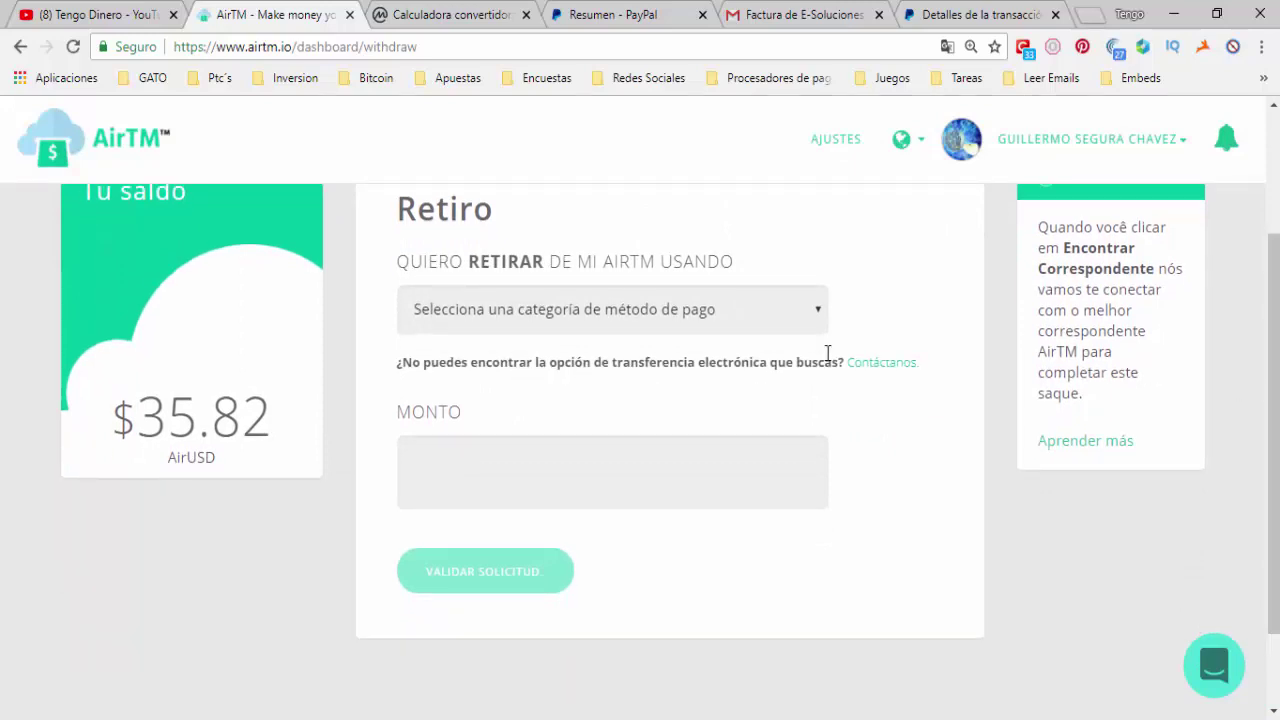
click(812, 310)
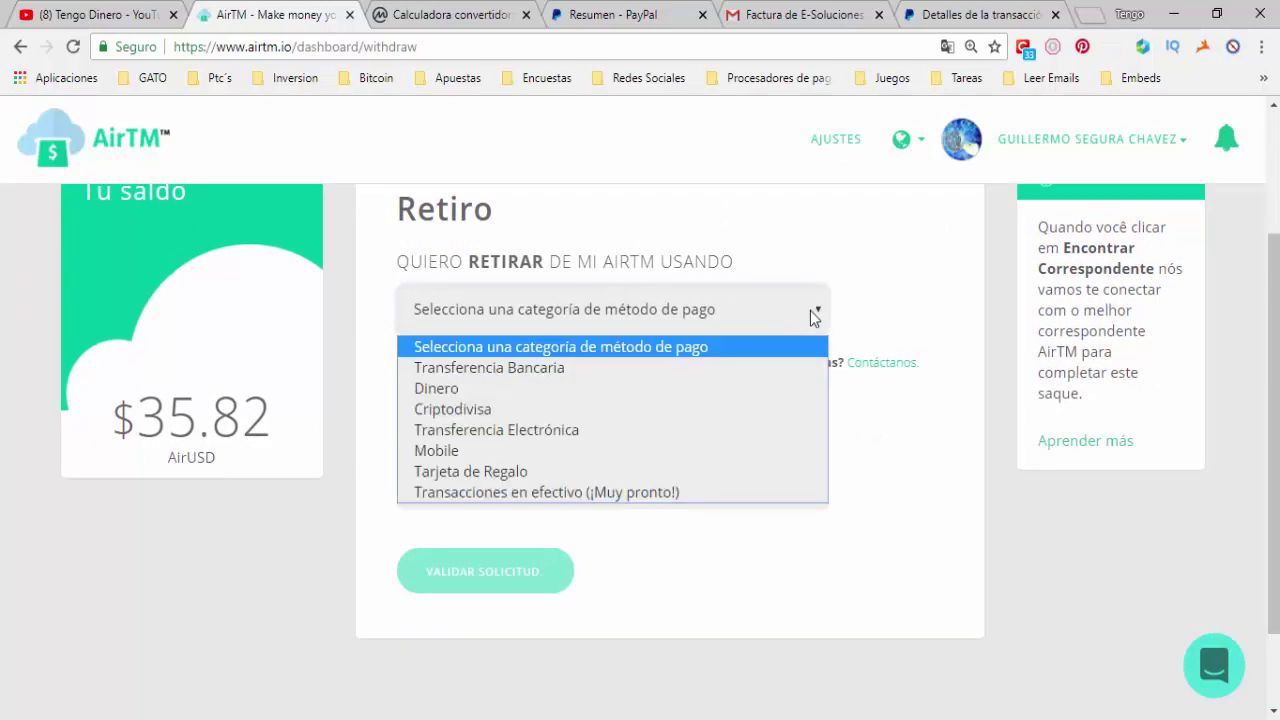
Step: Choose Criptodivisa as the withdrawal category and open the cryptocurrency method list
click(650, 409)
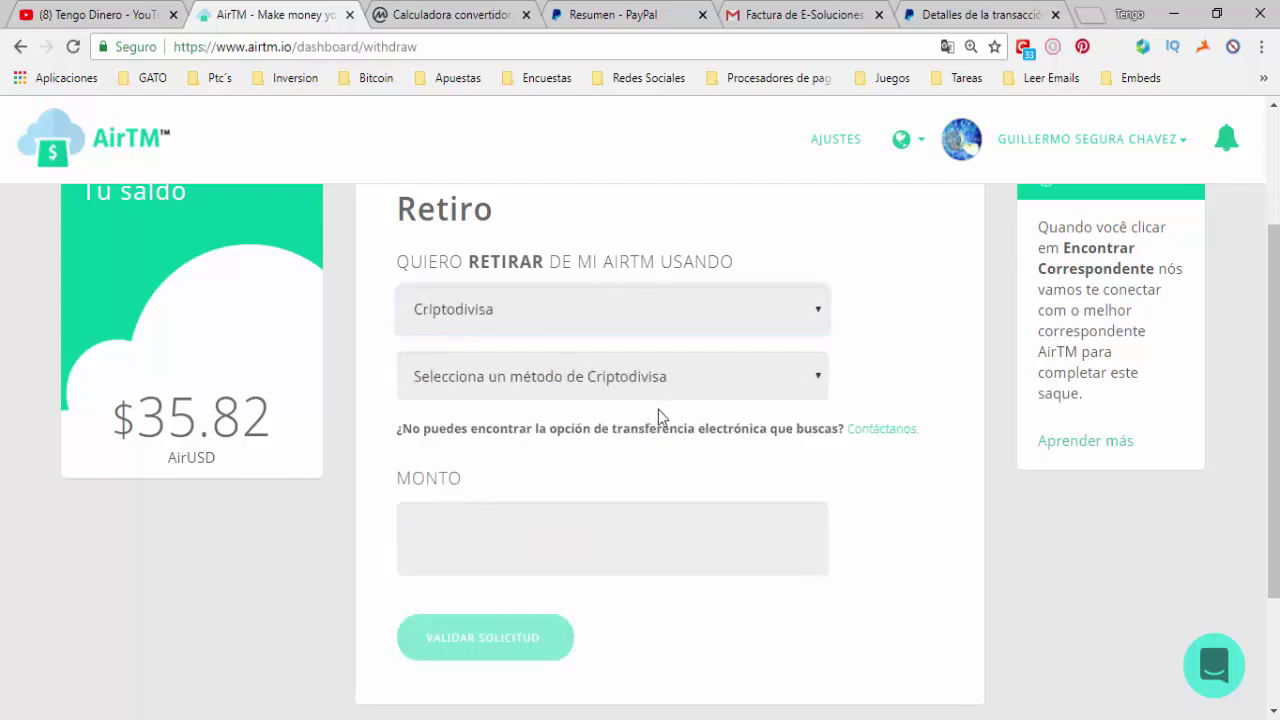
click(791, 388)
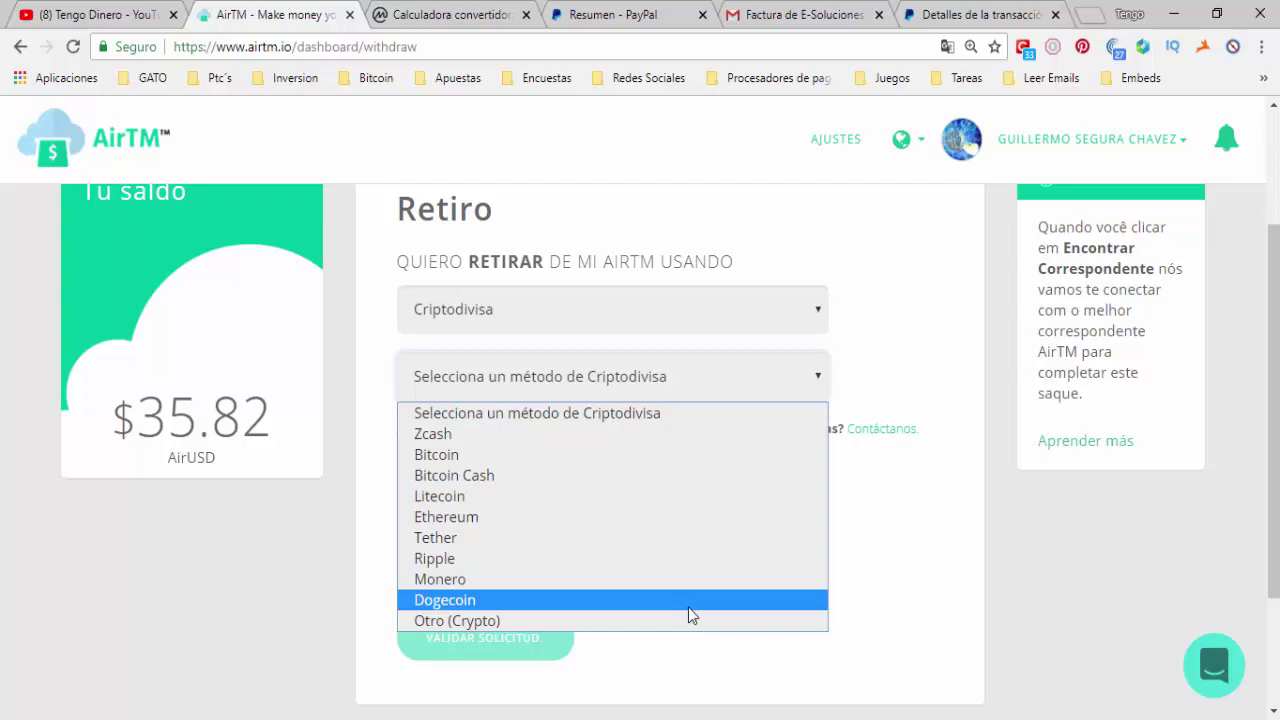
Step: Choose Litecoin and try a withdrawal amount of 1, noting the minimum amount warning
click(617, 497)
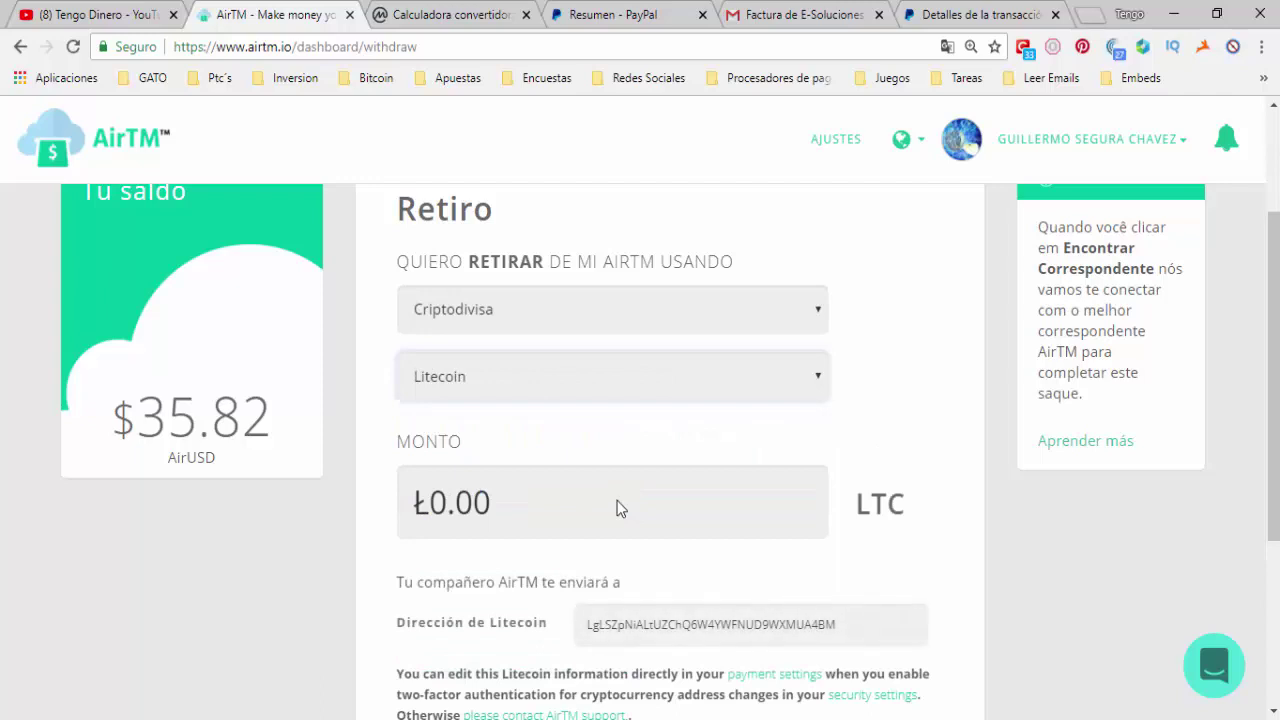
click(620, 510)
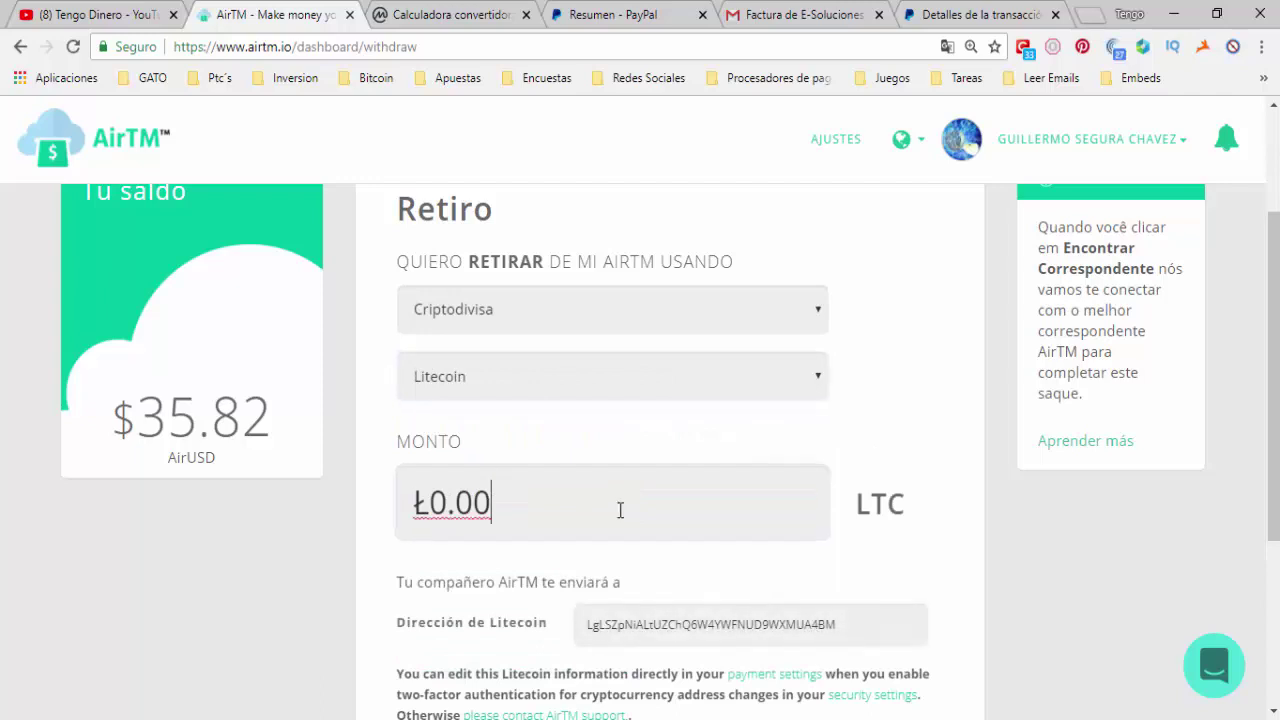
text(1)
click(668, 572)
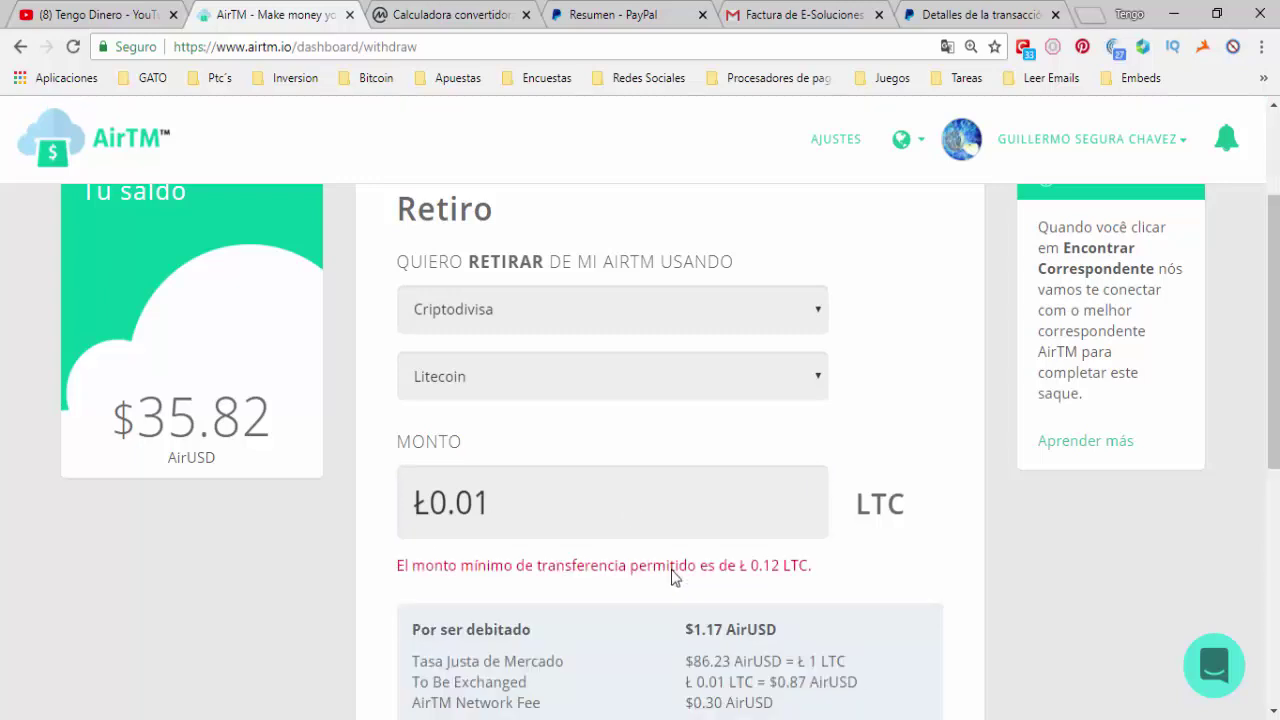
drag(400, 567, 820, 571)
click(778, 568)
Step: Change the amount to 0.12 LTC, showing a $10.65 debit, and check the calculator
double_click(524, 505)
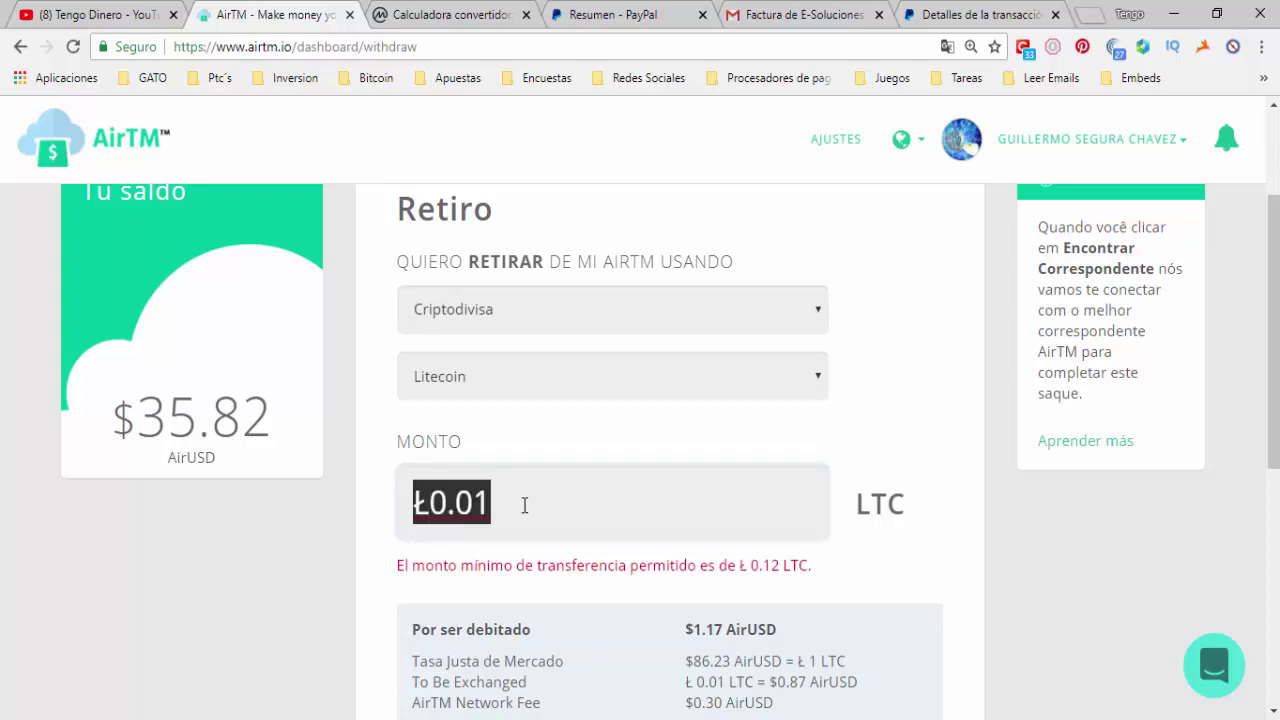
text(0.12)
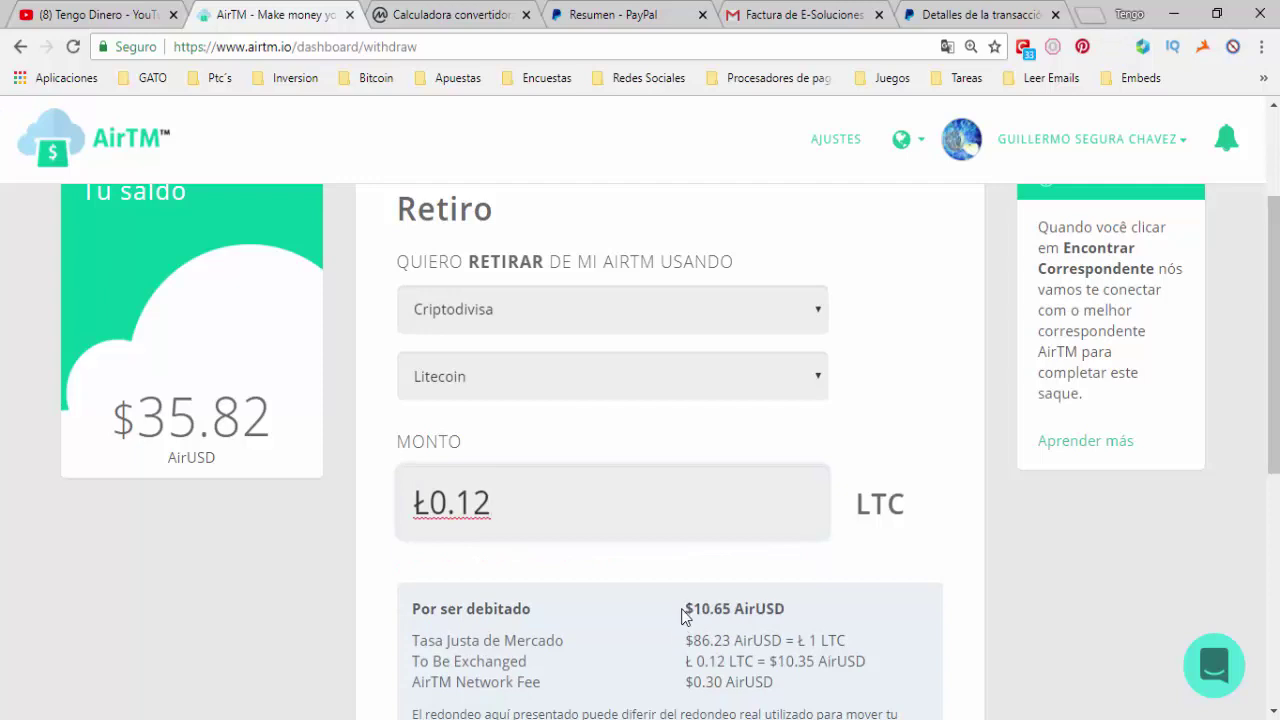
drag(685, 610, 809, 612)
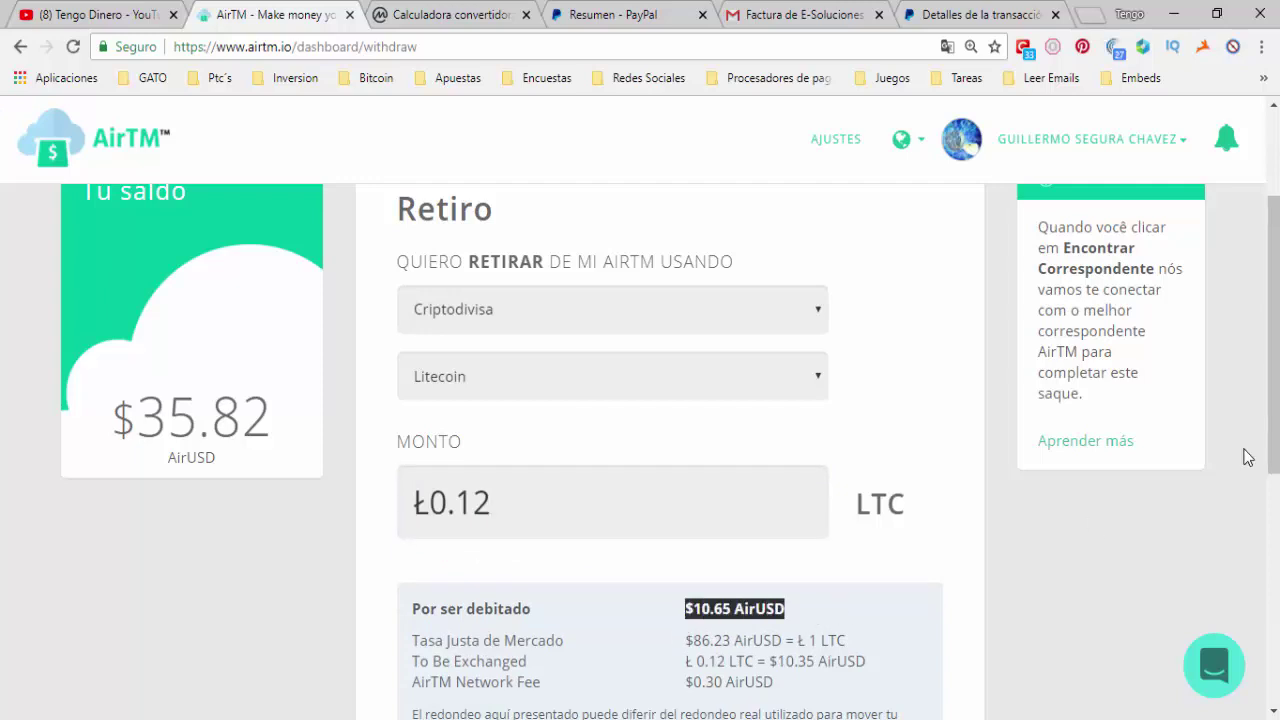
scroll(1275, 378, down, 1)
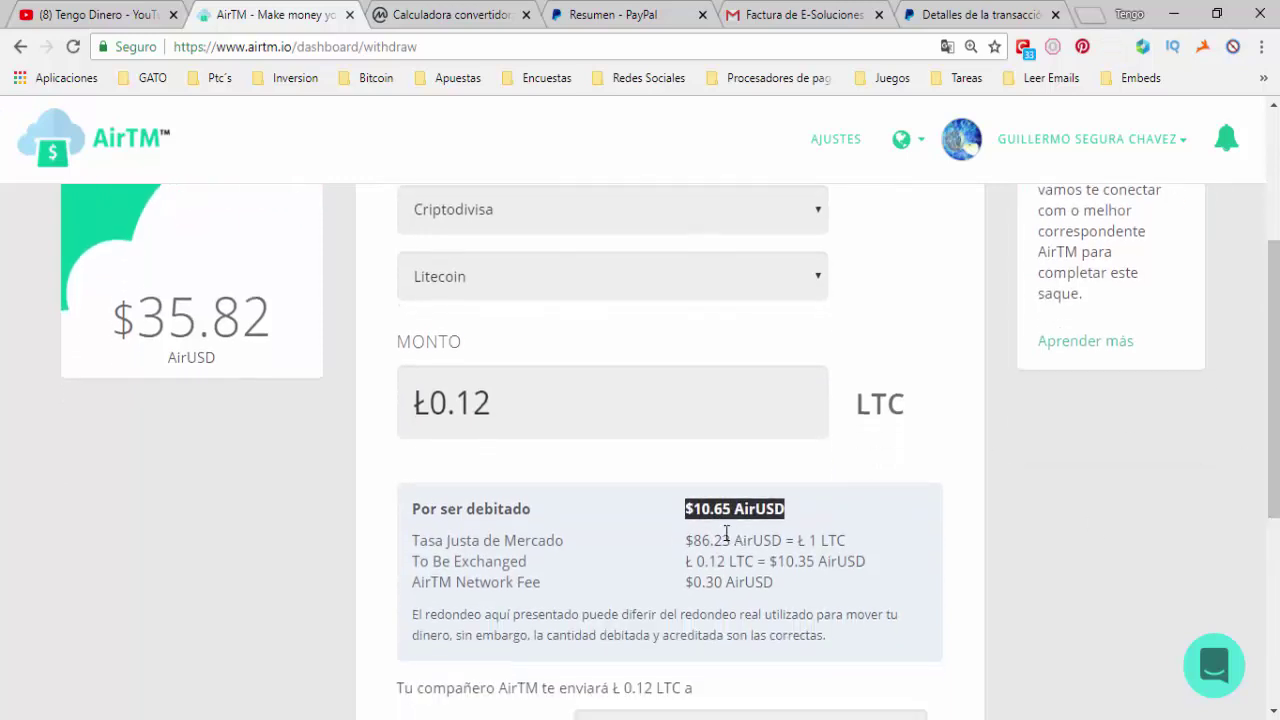
mouse_move(670, 715)
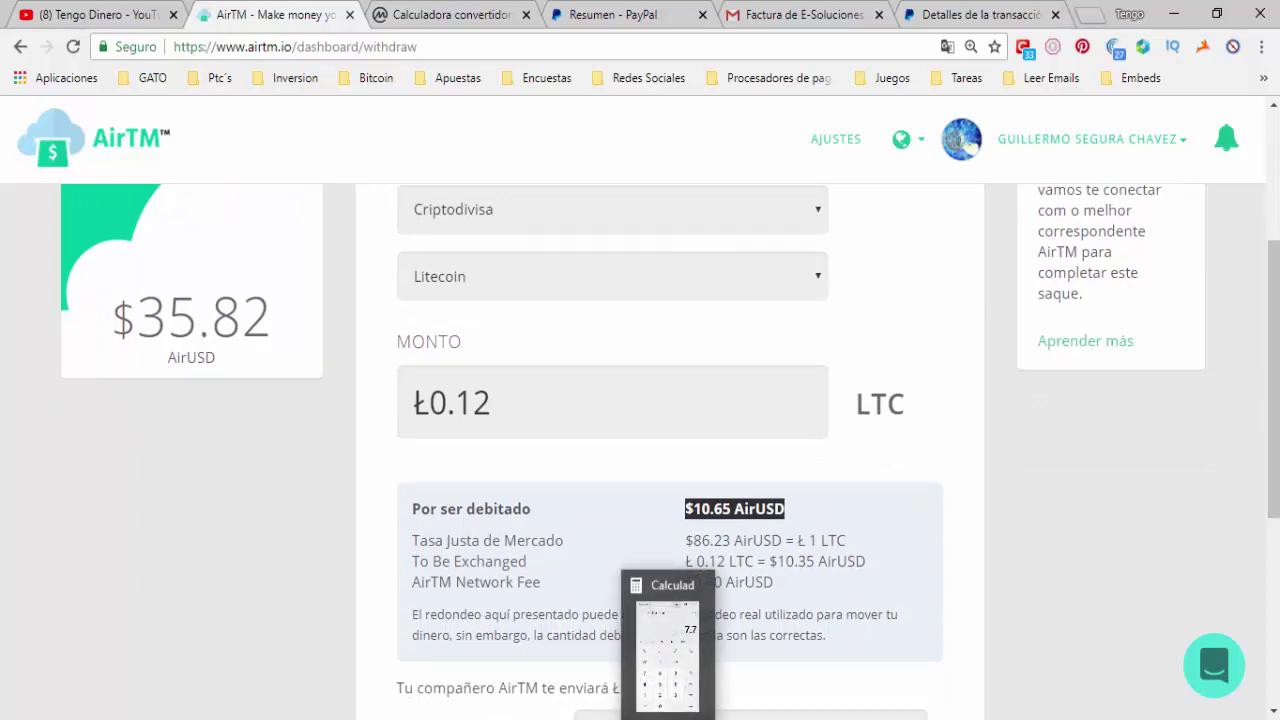
click(670, 625)
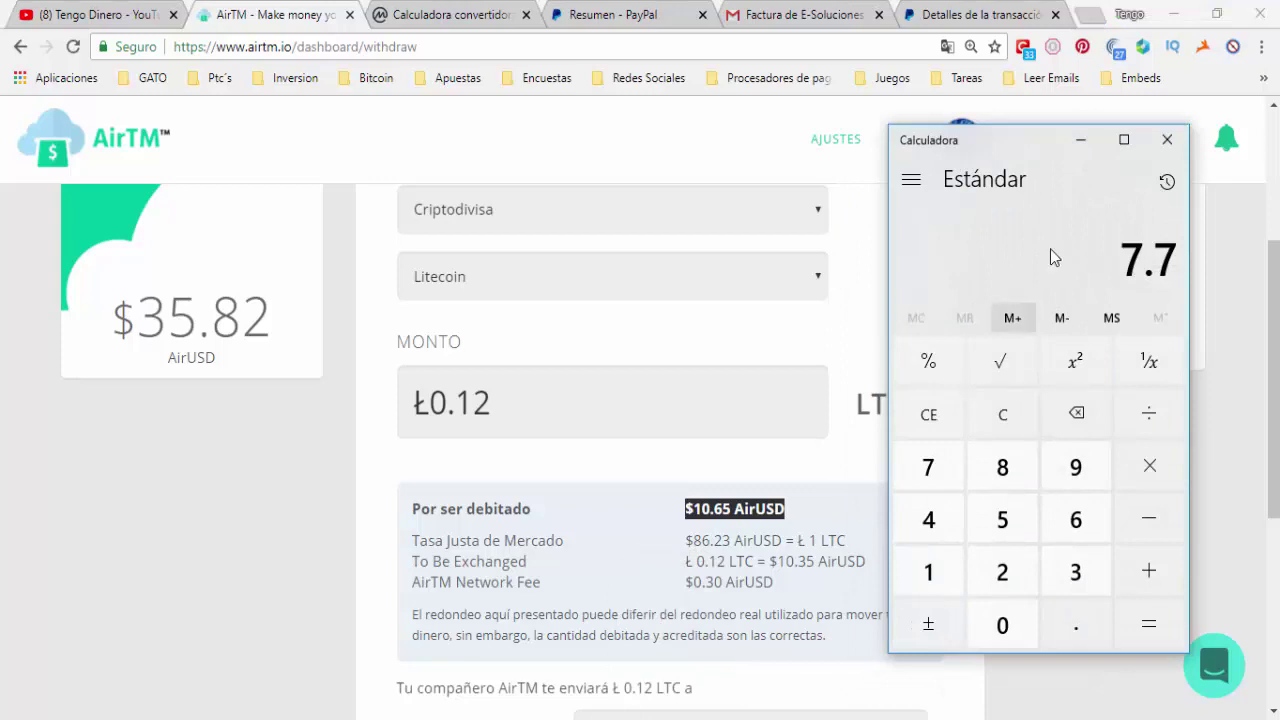
click(1084, 140)
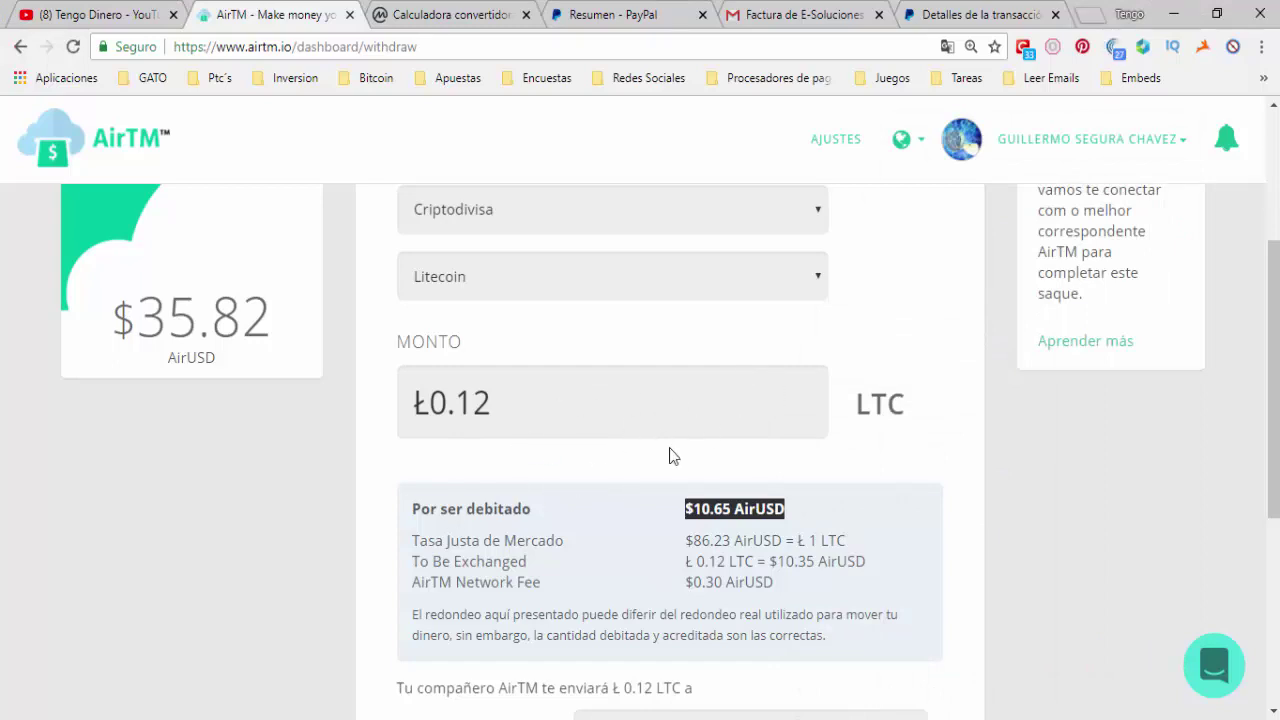
Step: Raise the amount to Ł0.13 LTC, note the $11.51 AirUSD debit, and review the summary
click(648, 422)
click(610, 412)
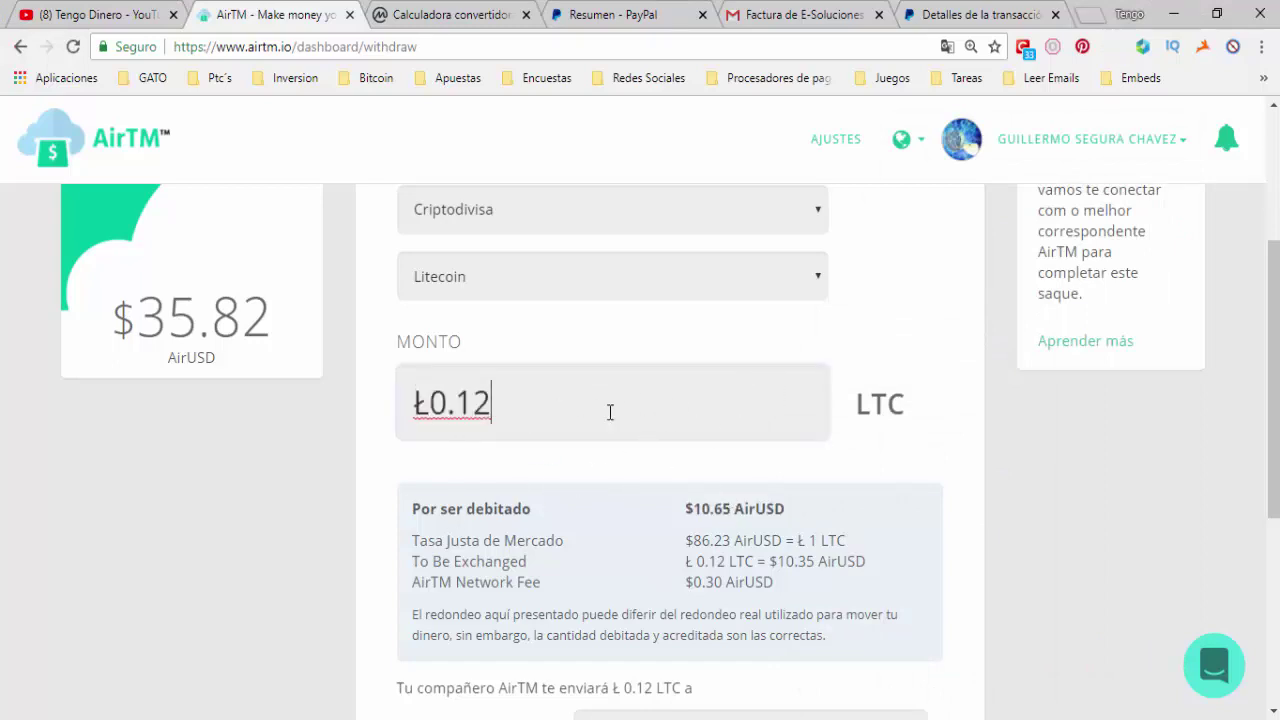
key(BackSpace)
text(3)
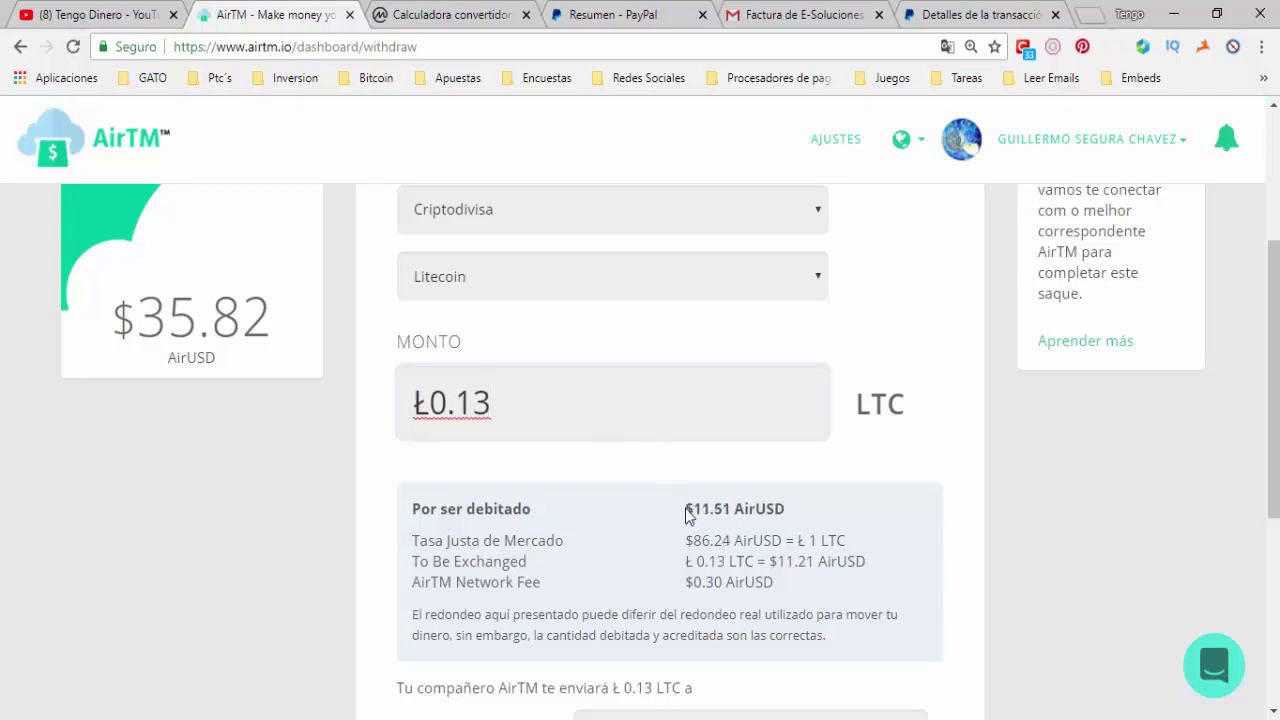
drag(686, 508, 757, 511)
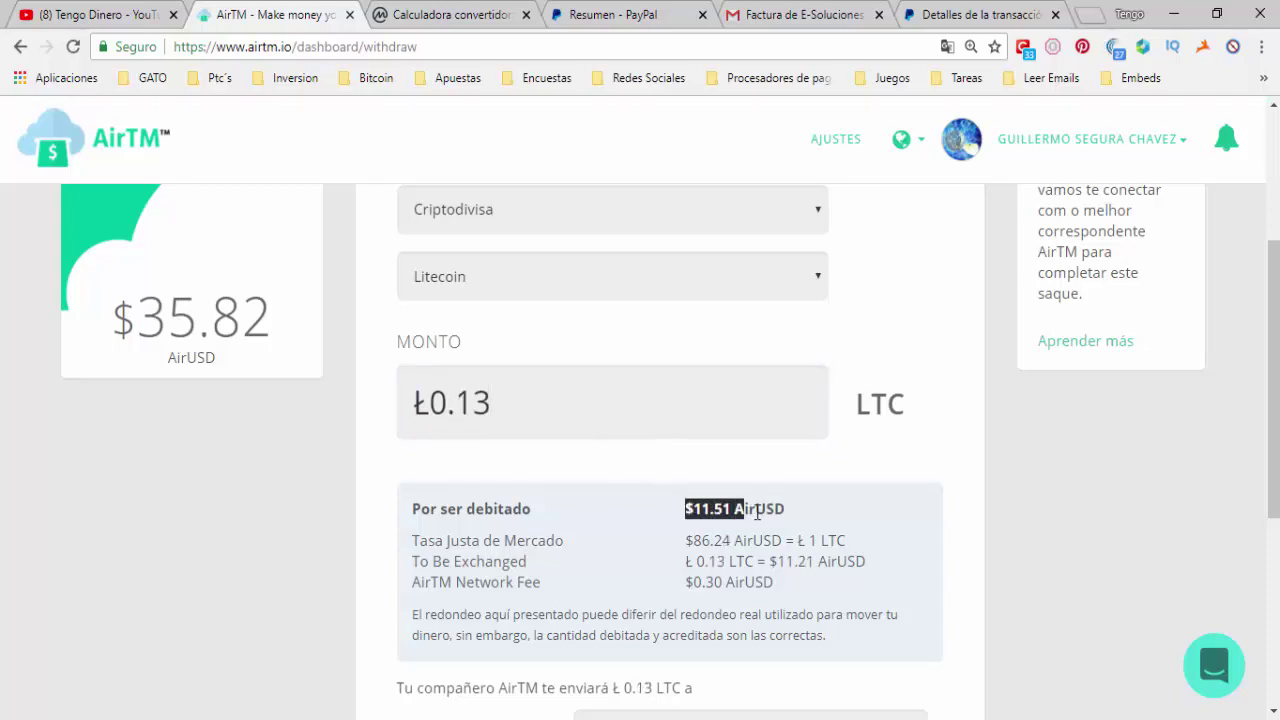
click(807, 512)
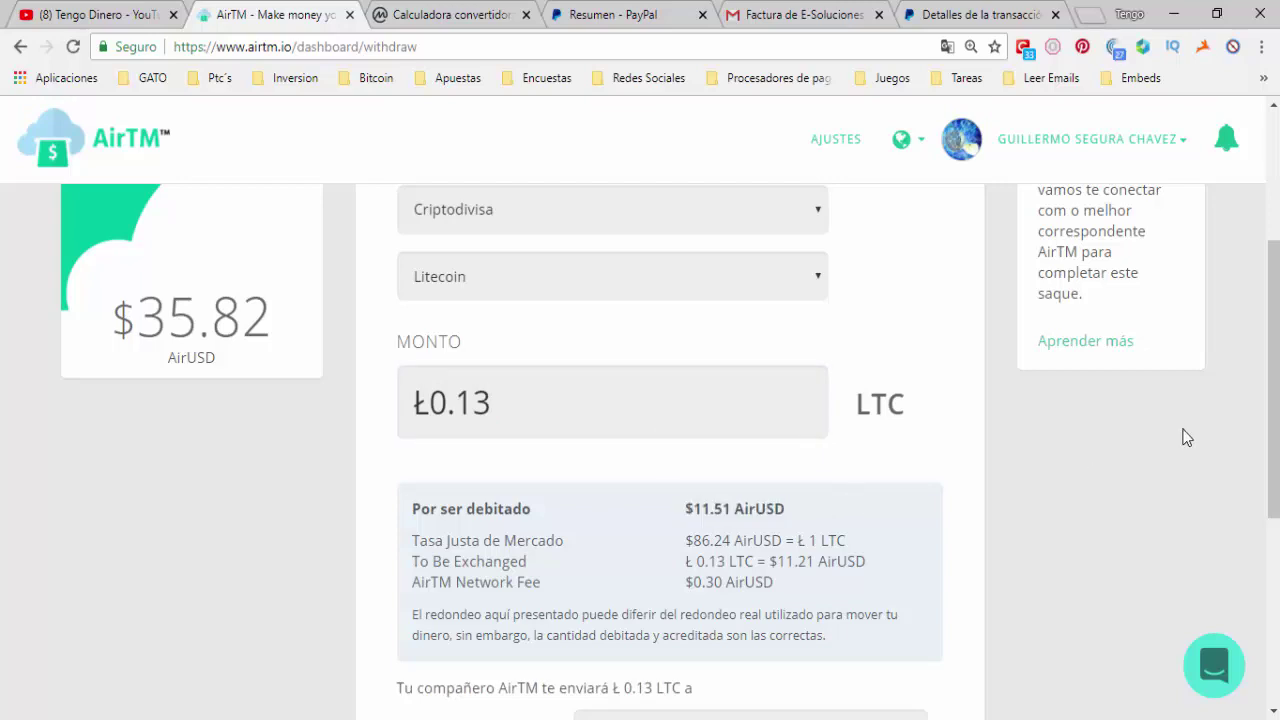
scroll(1273, 400, down, 2)
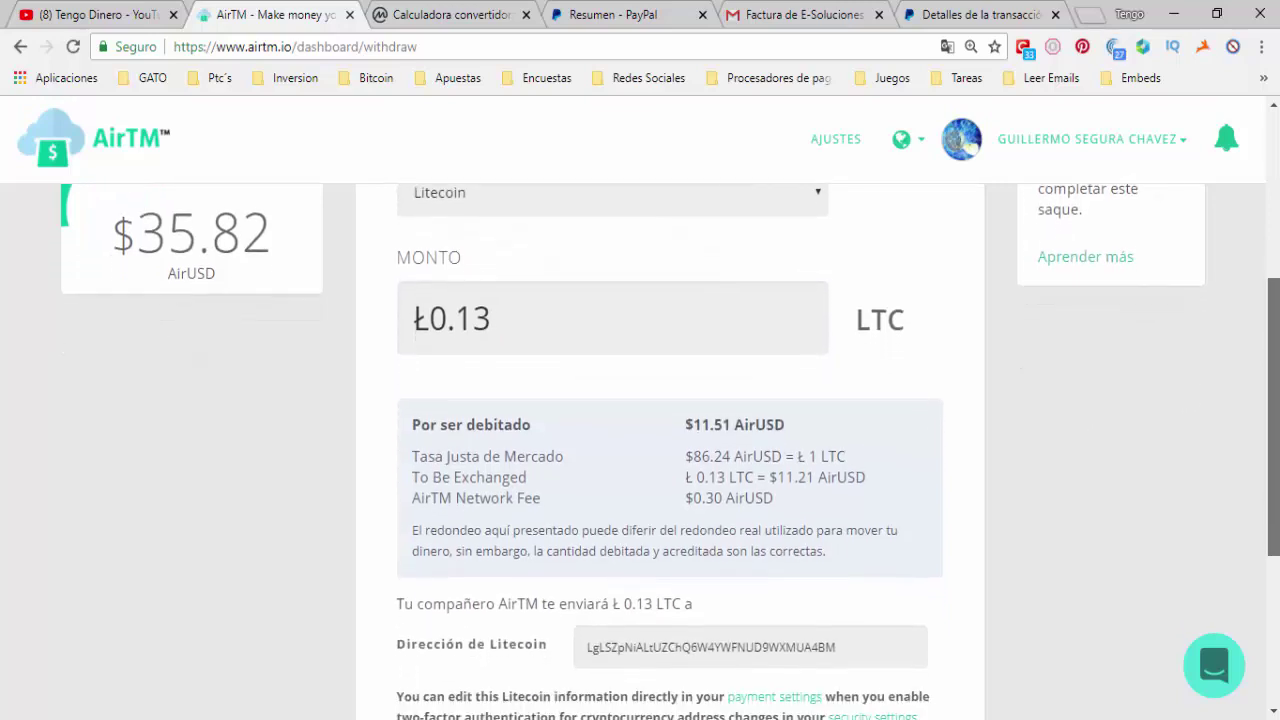
scroll(1243, 507, down, 5)
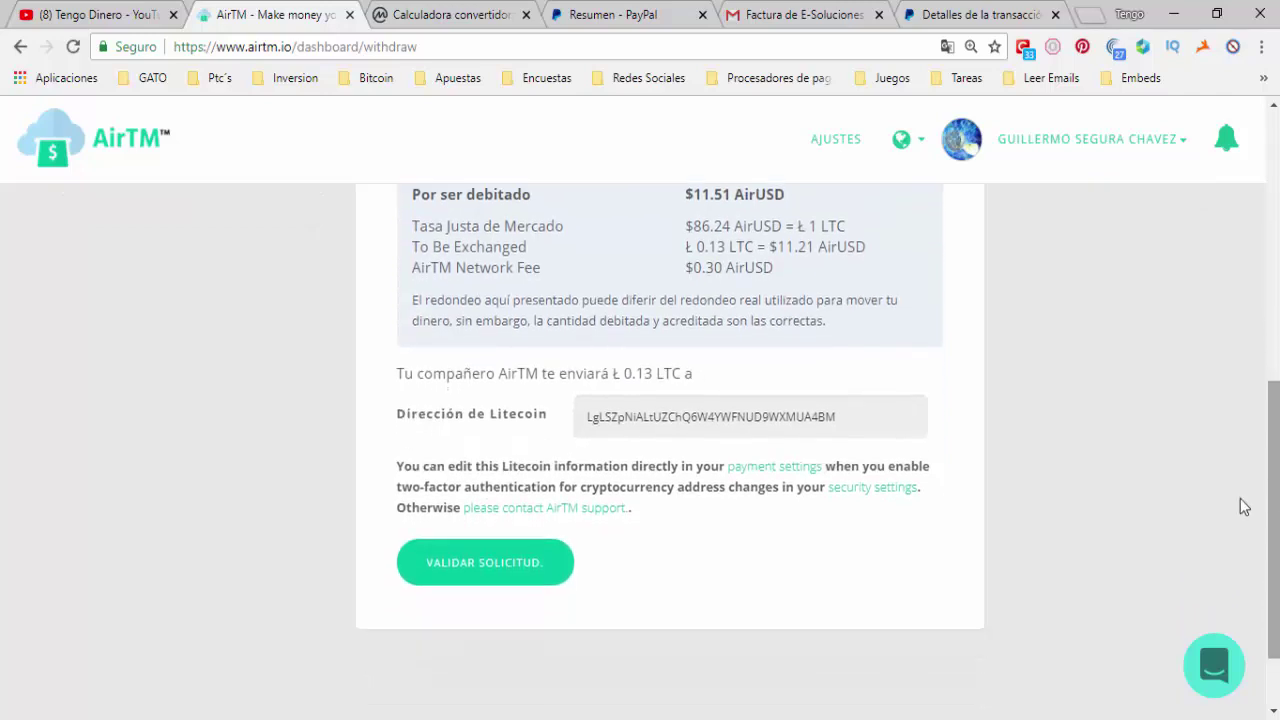
Step: Validate the 0.13 LTC withdrawal with the pasted two-factor code and confirm sending it
click(524, 577)
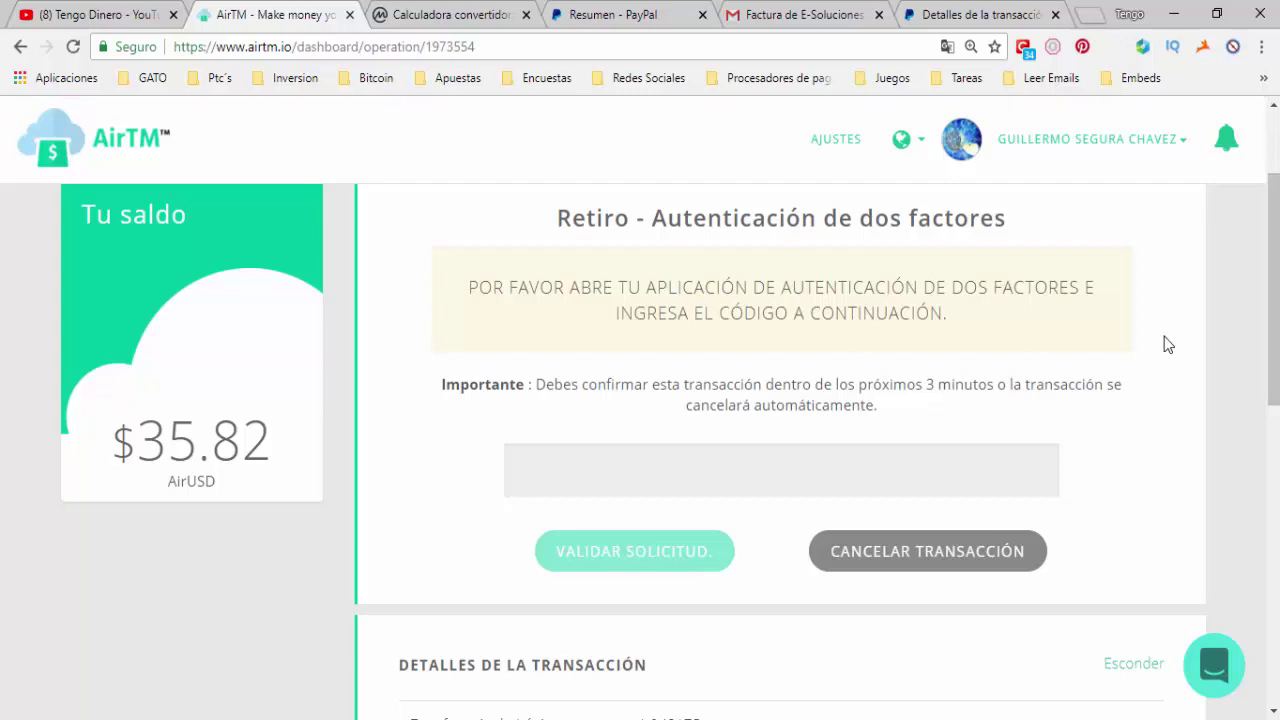
click(800, 485)
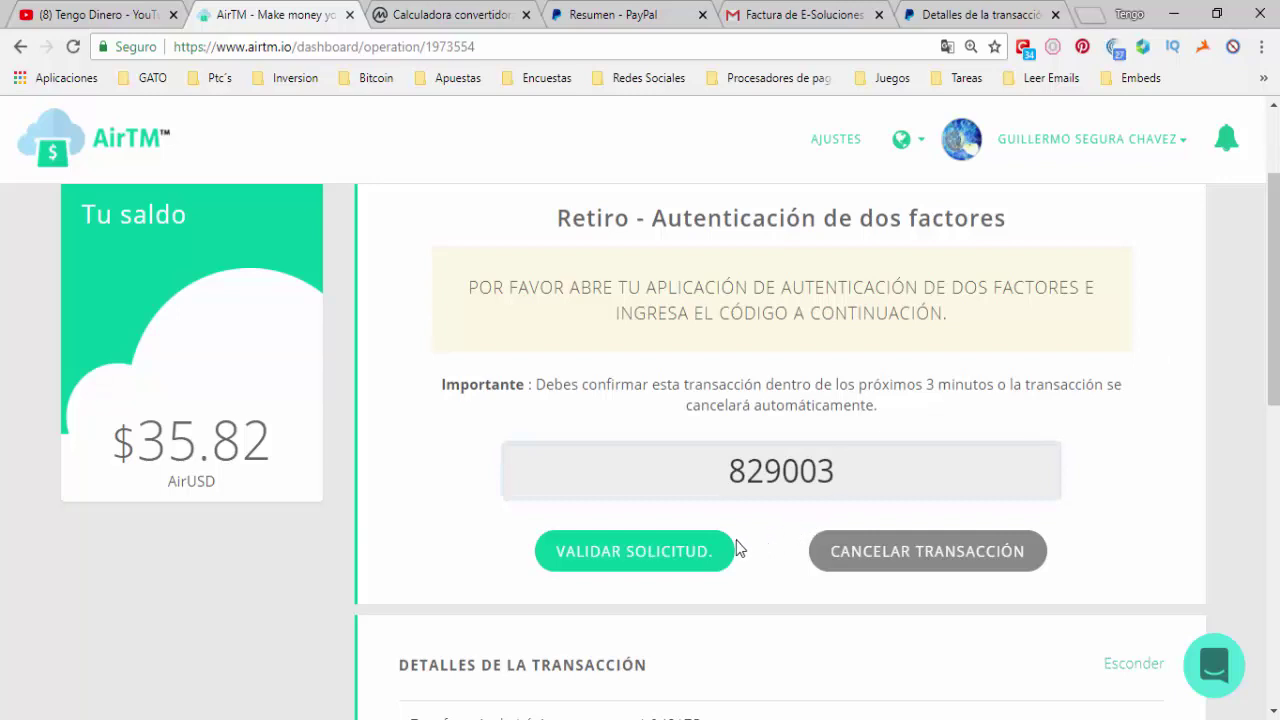
click(685, 556)
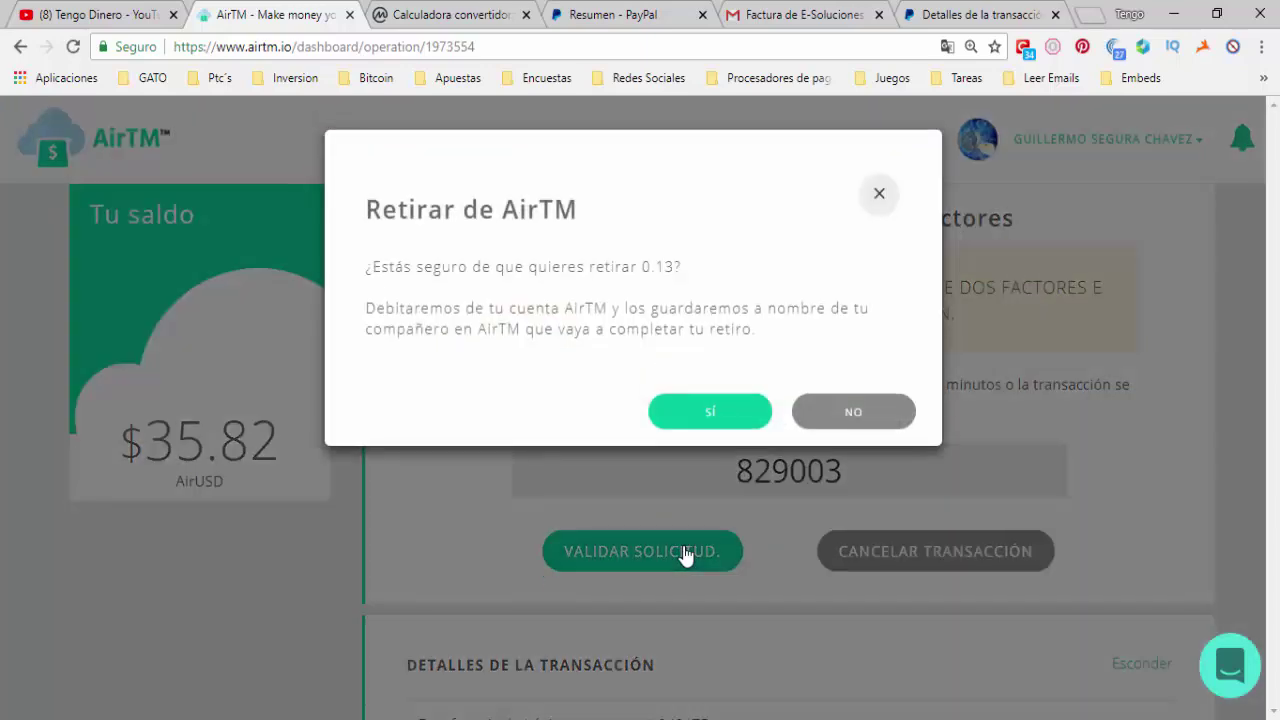
click(703, 411)
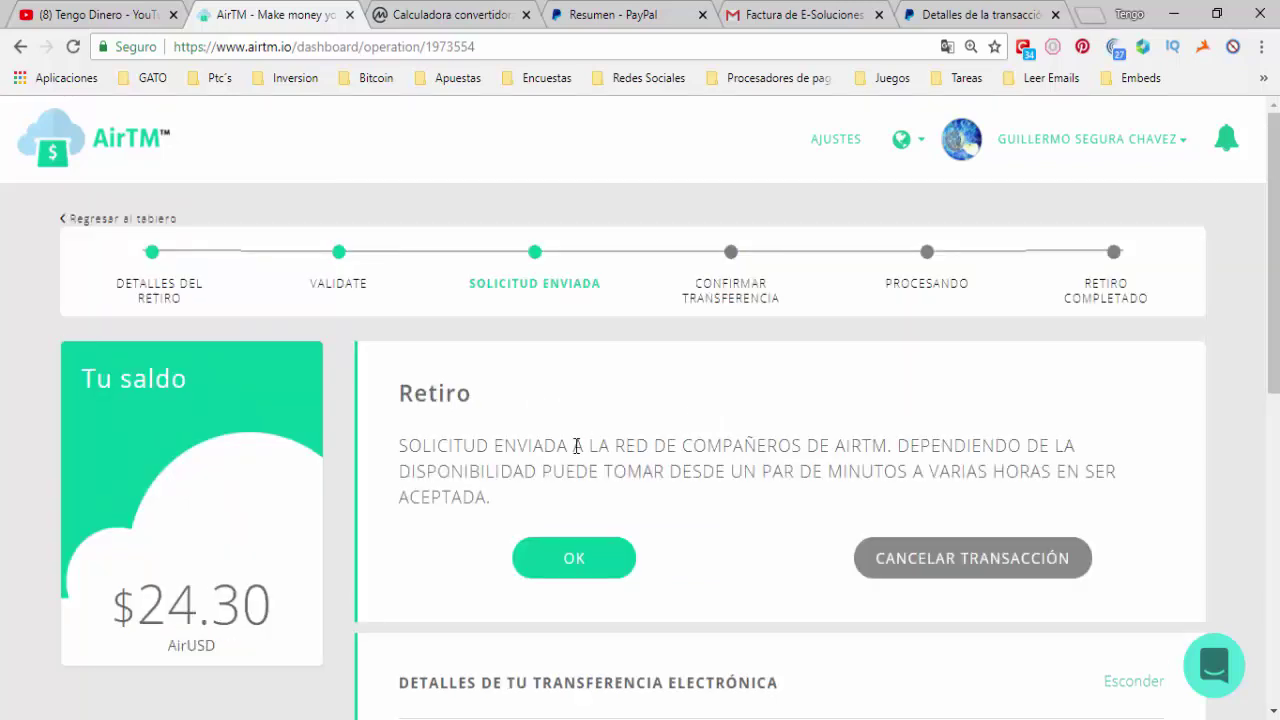
Step: Return to the dashboard, open the pending 0.13 LTC withdrawal's details, and check the clock
click(578, 550)
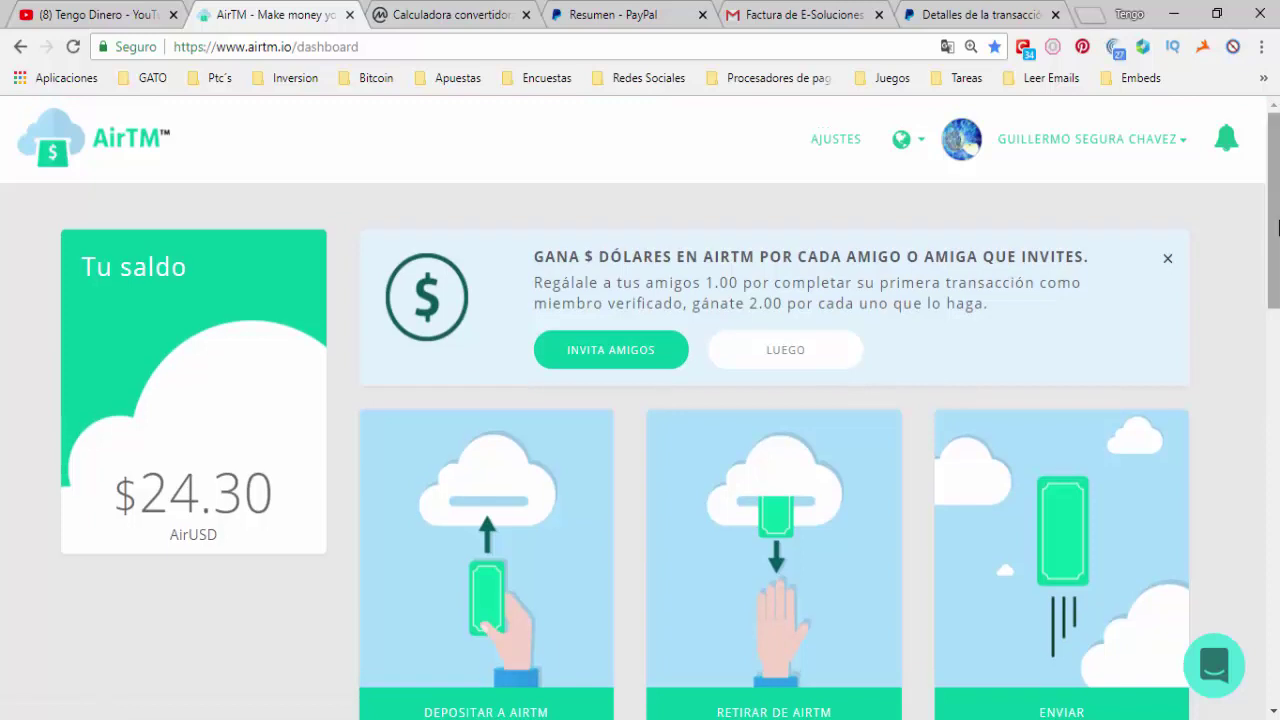
drag(1276, 228, 1276, 318)
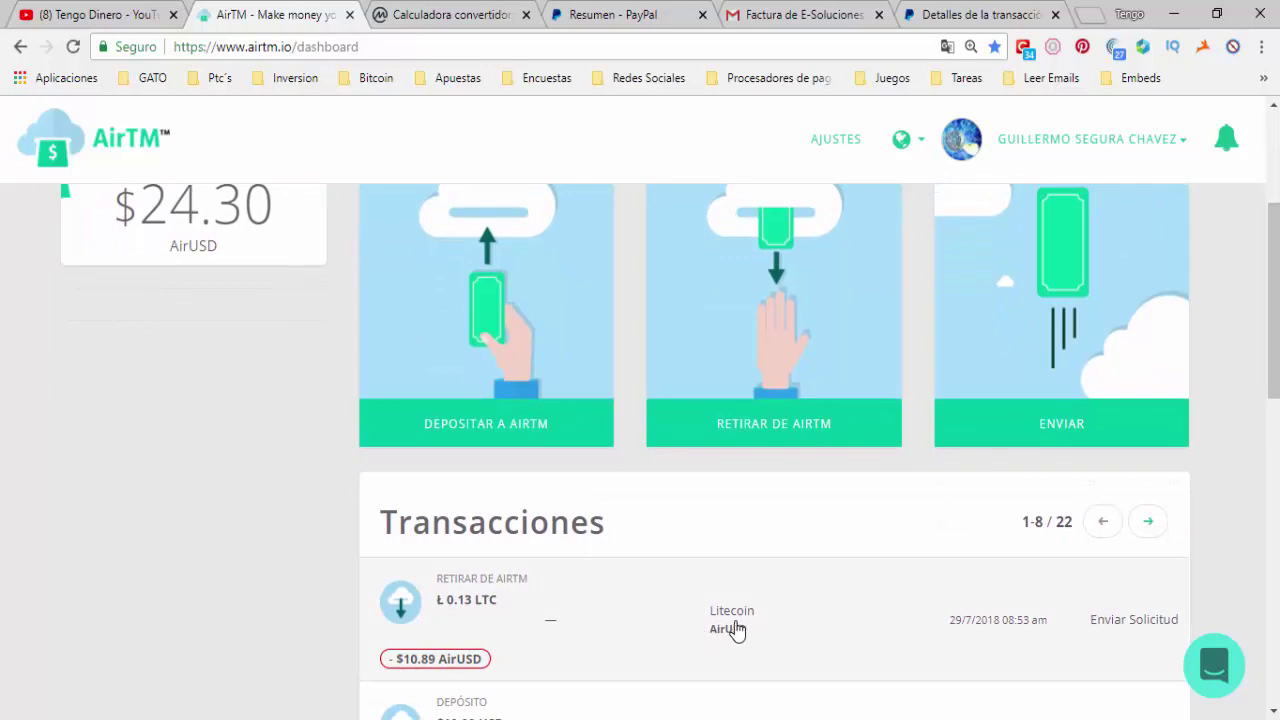
click(735, 630)
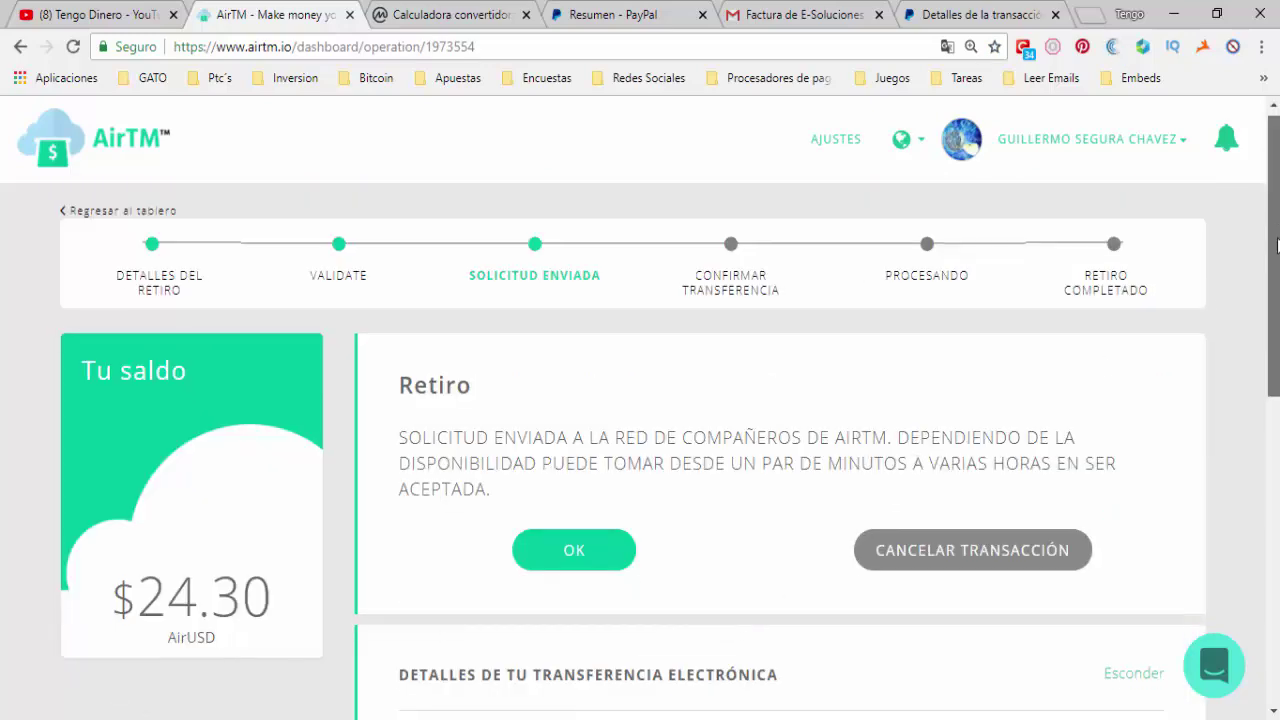
key(super+alt+d)
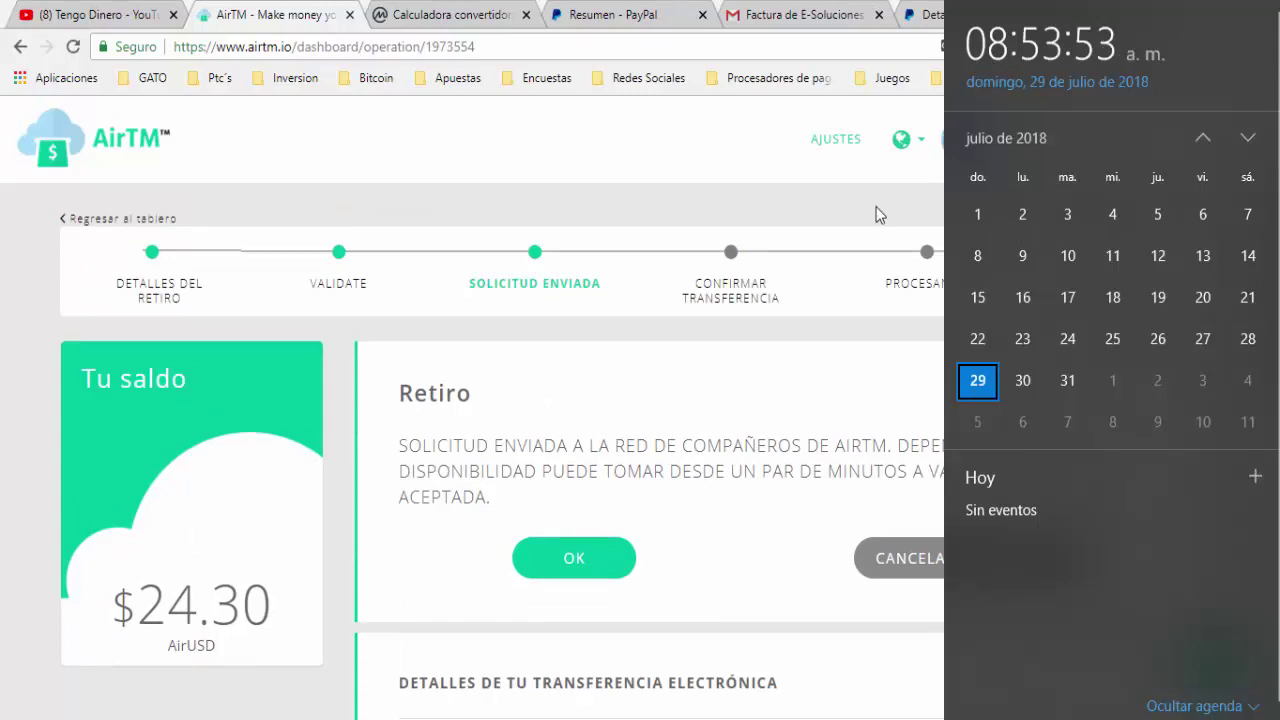
click(877, 212)
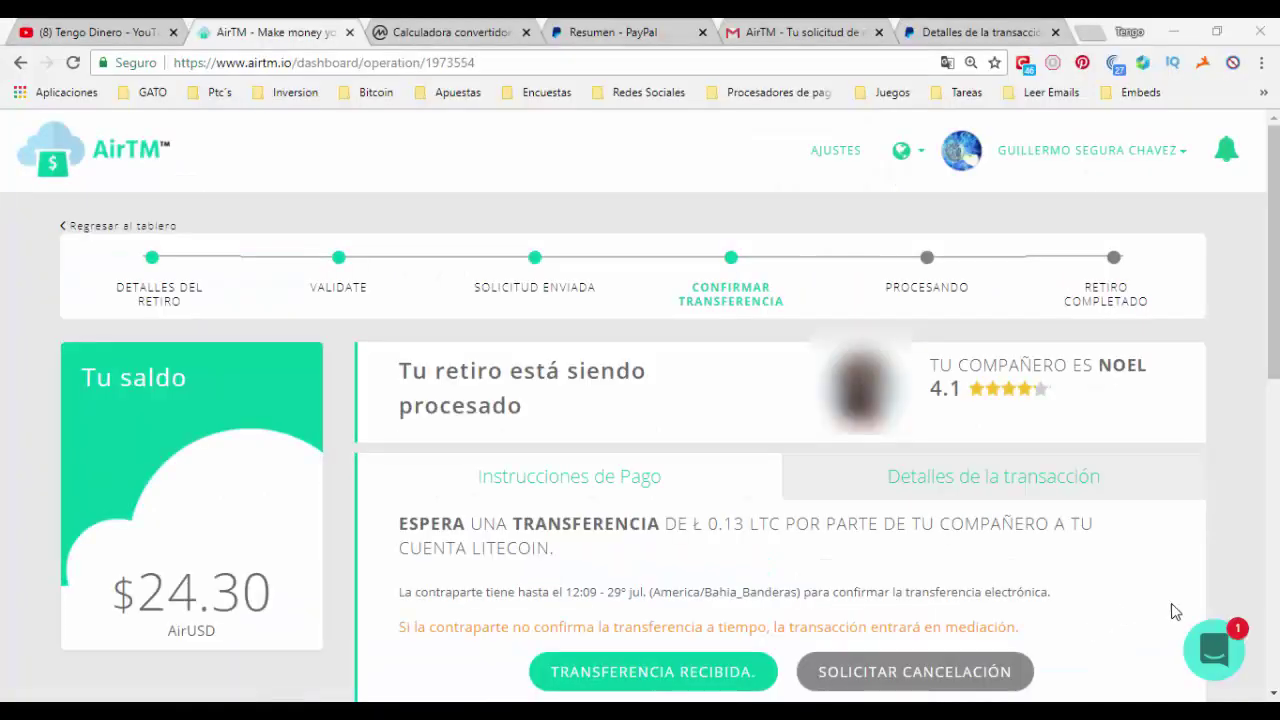
Step: Check the time and look in the Exodus wallet for the incoming 0.13 LTC
key(super+alt+d)
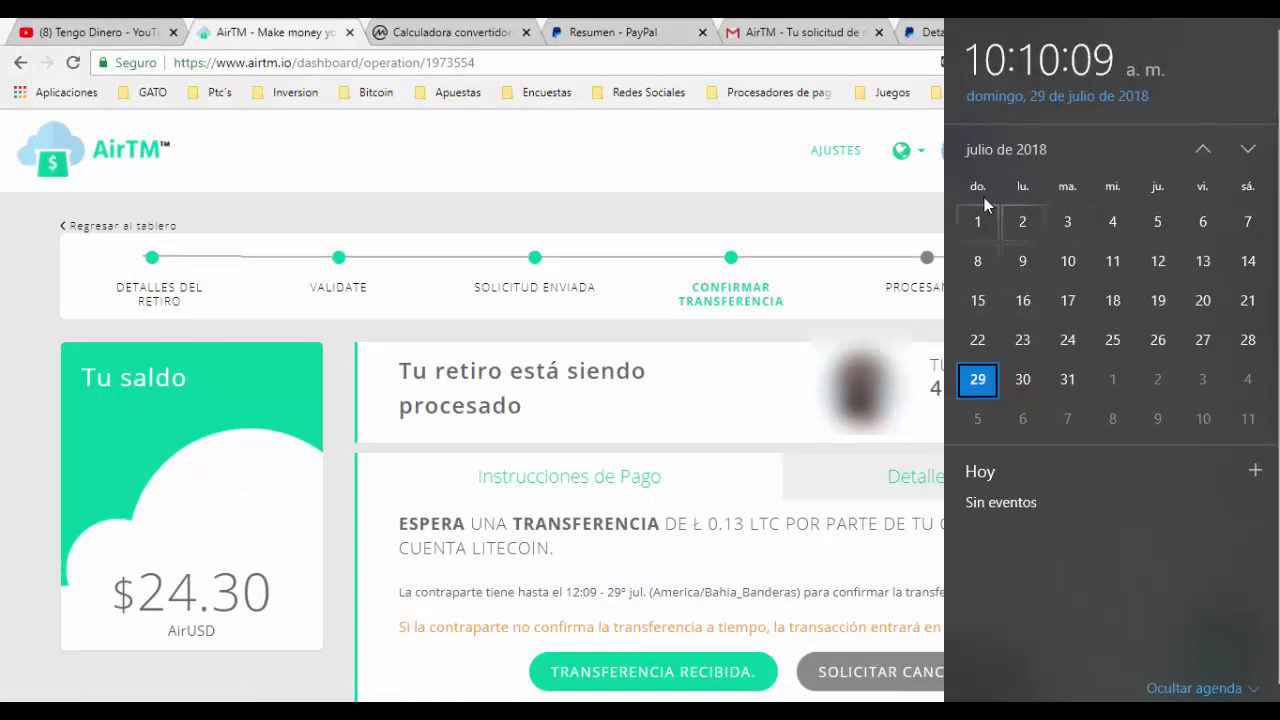
click(921, 218)
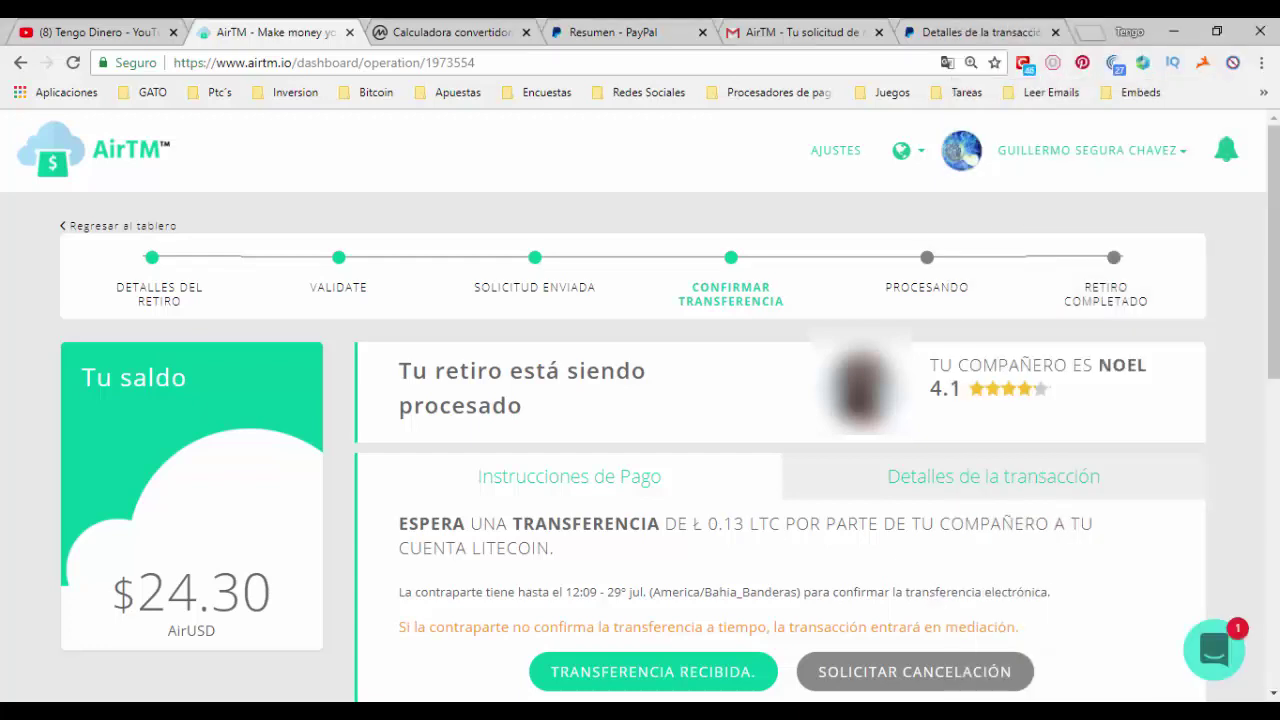
key(alt+Tab)
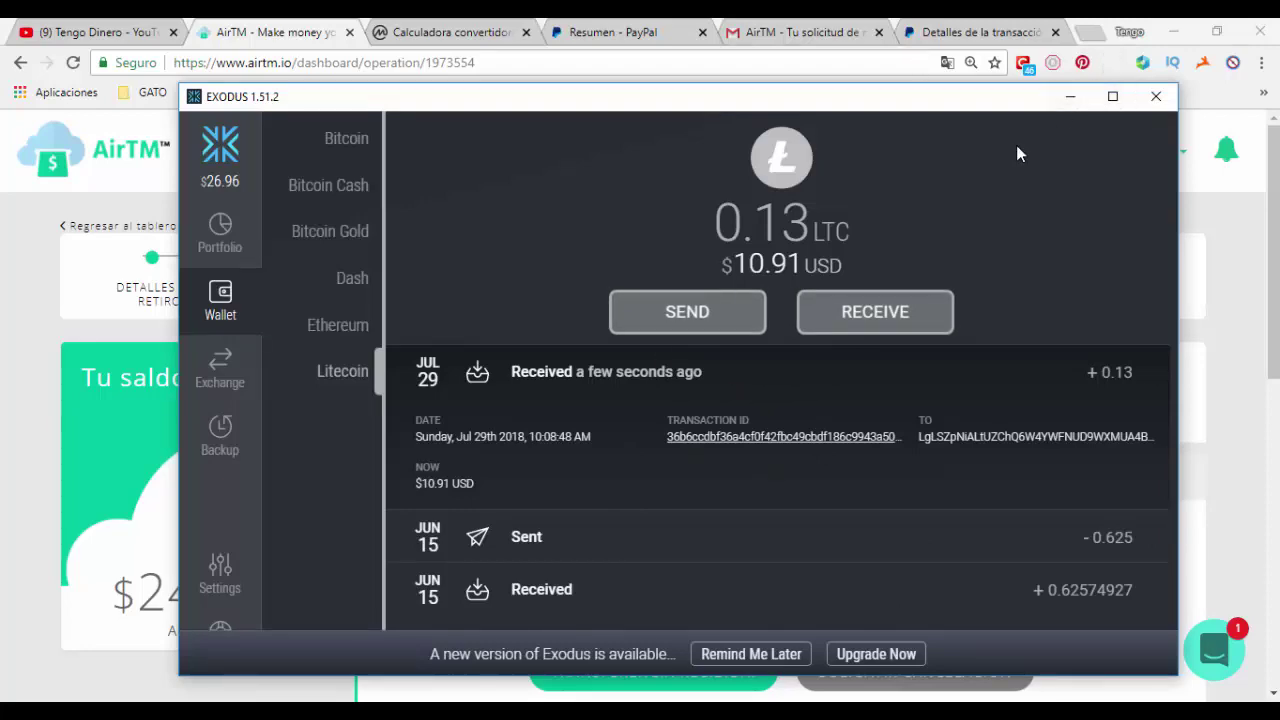
click(1071, 102)
Step: Mark the transfer received, confirm it, rate the partner five stars, and return to Exodus
drag(1274, 214, 1274, 258)
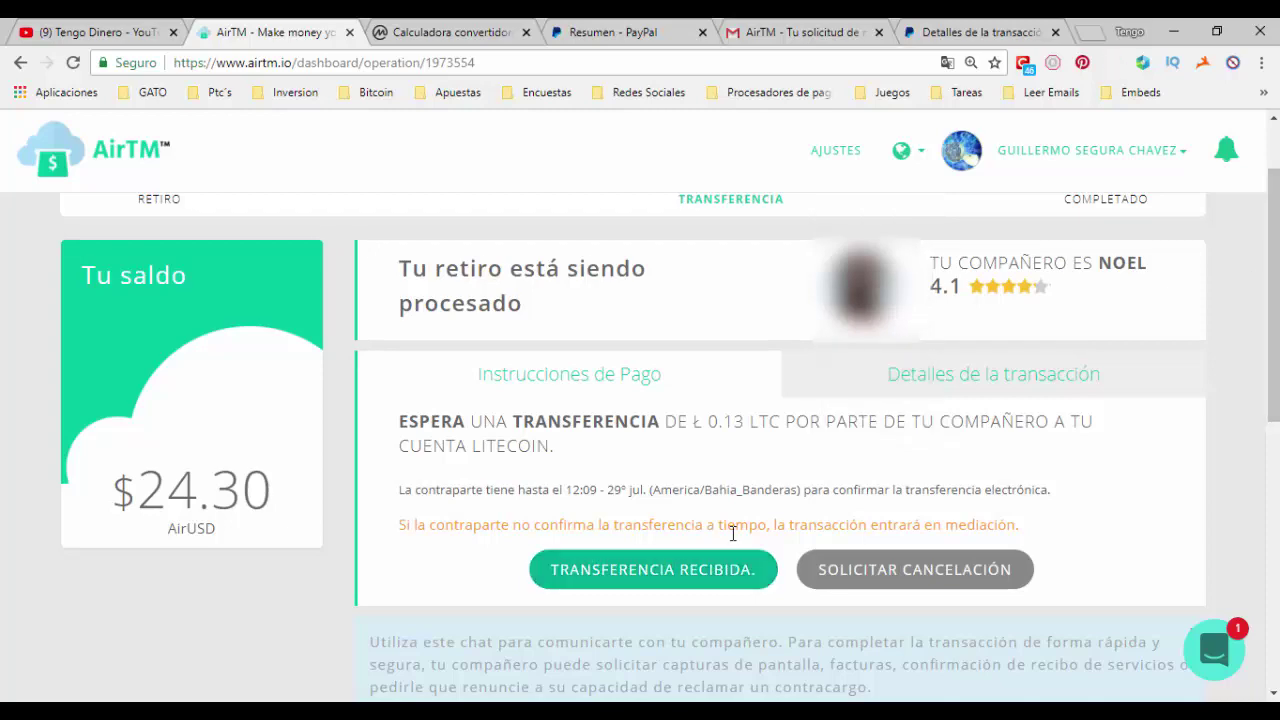
click(690, 568)
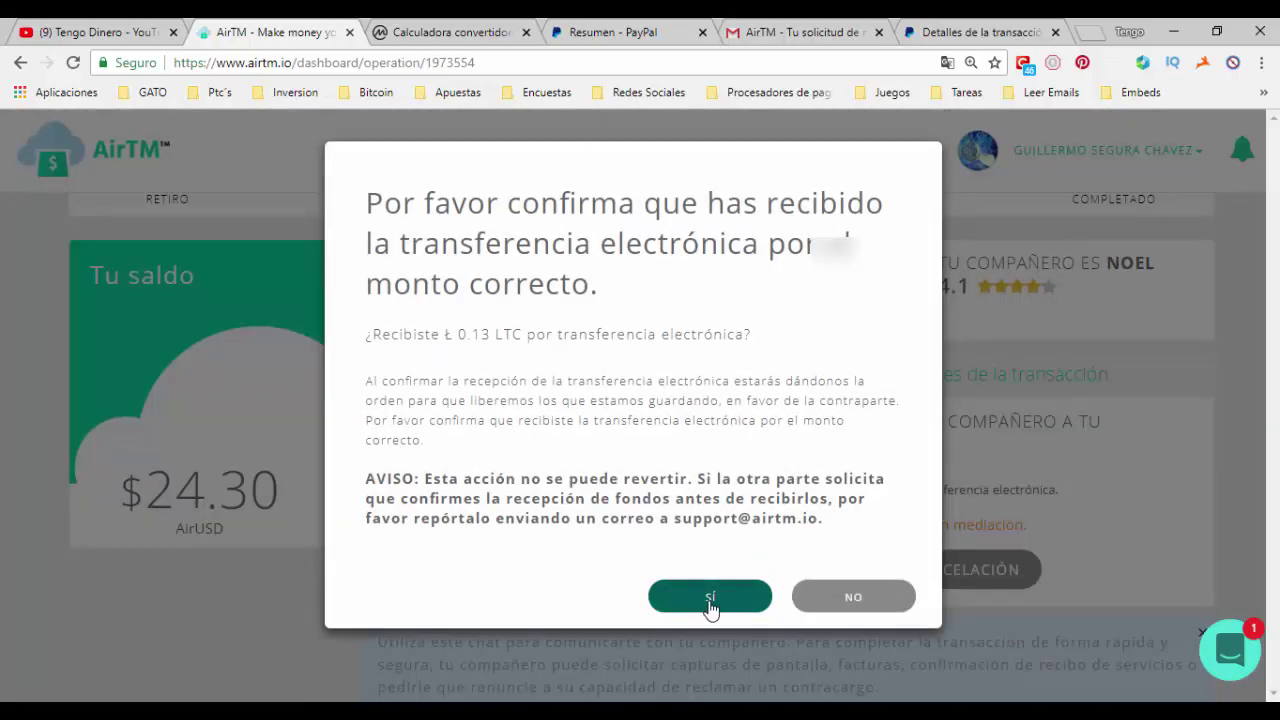
click(710, 604)
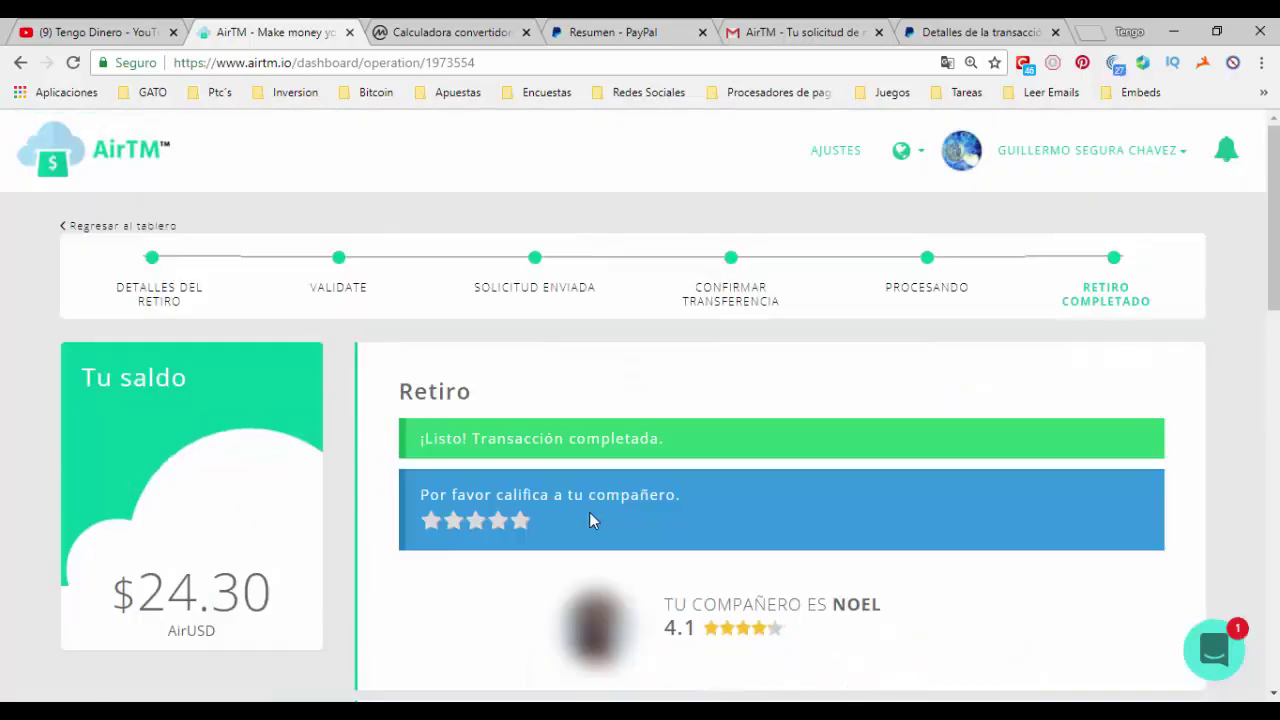
click(519, 520)
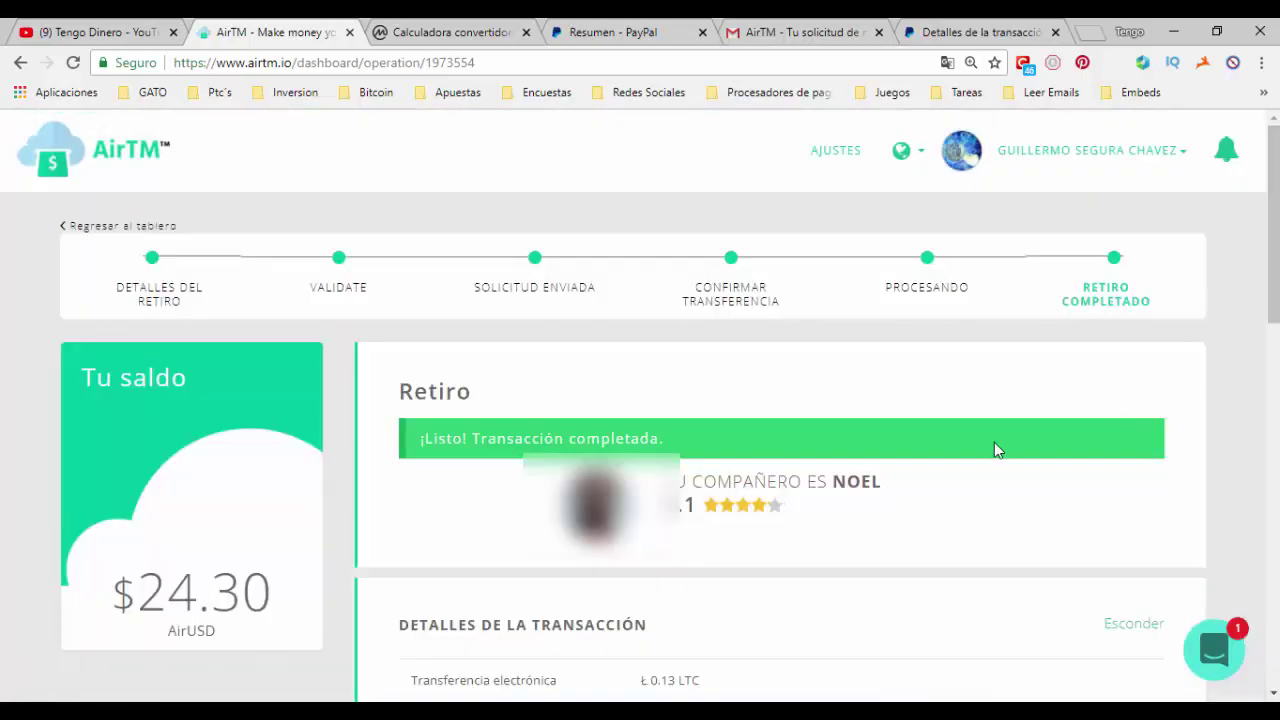
key(alt+Tab)
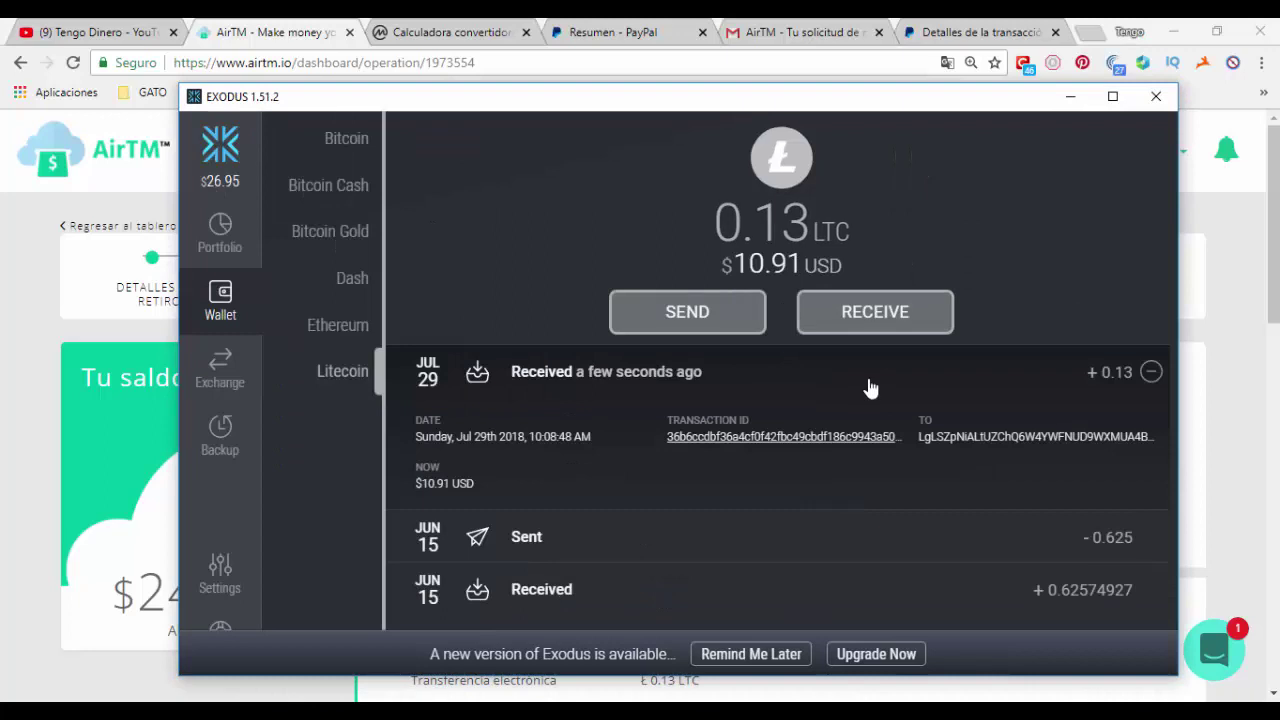
Step: Open the Jul 29 Litecoin receipt's transaction ID link in BlockCypher
click(816, 437)
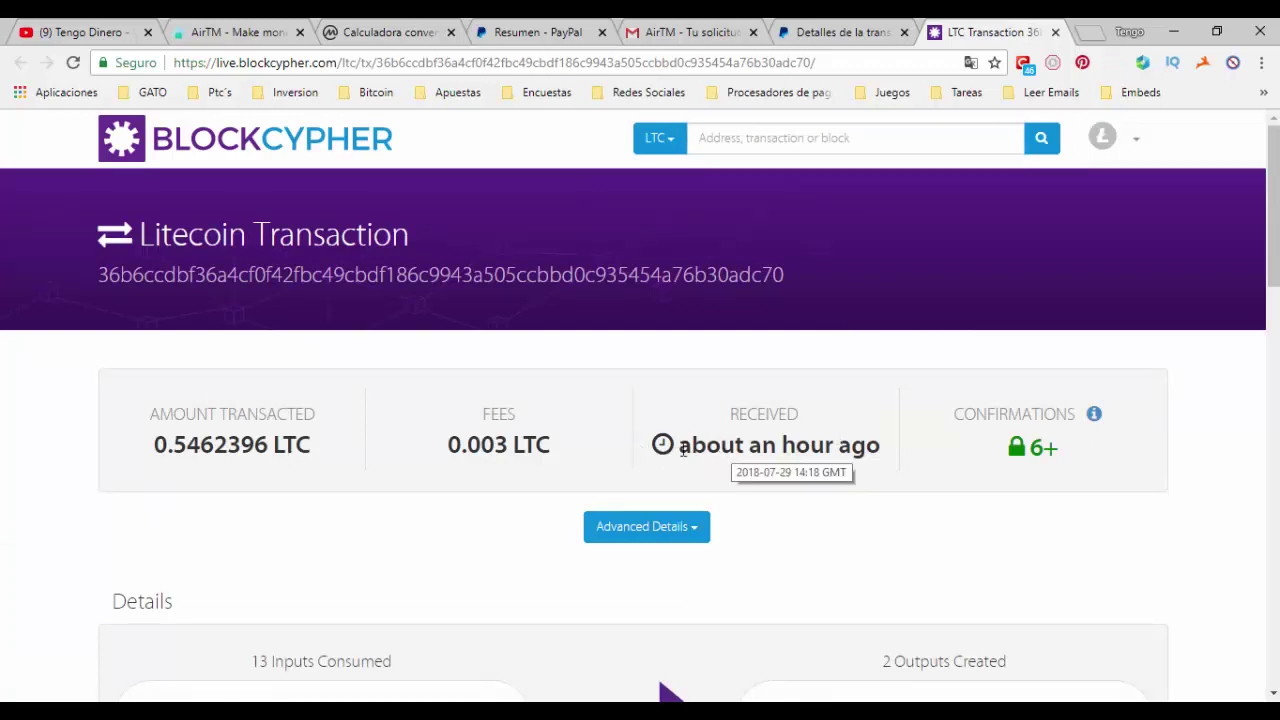
Step: Verify the Received value and 6+ confirmations on BlockCypher, then return to the AirTM tab
drag(678, 445, 920, 451)
scroll(1272, 278, down, 3)
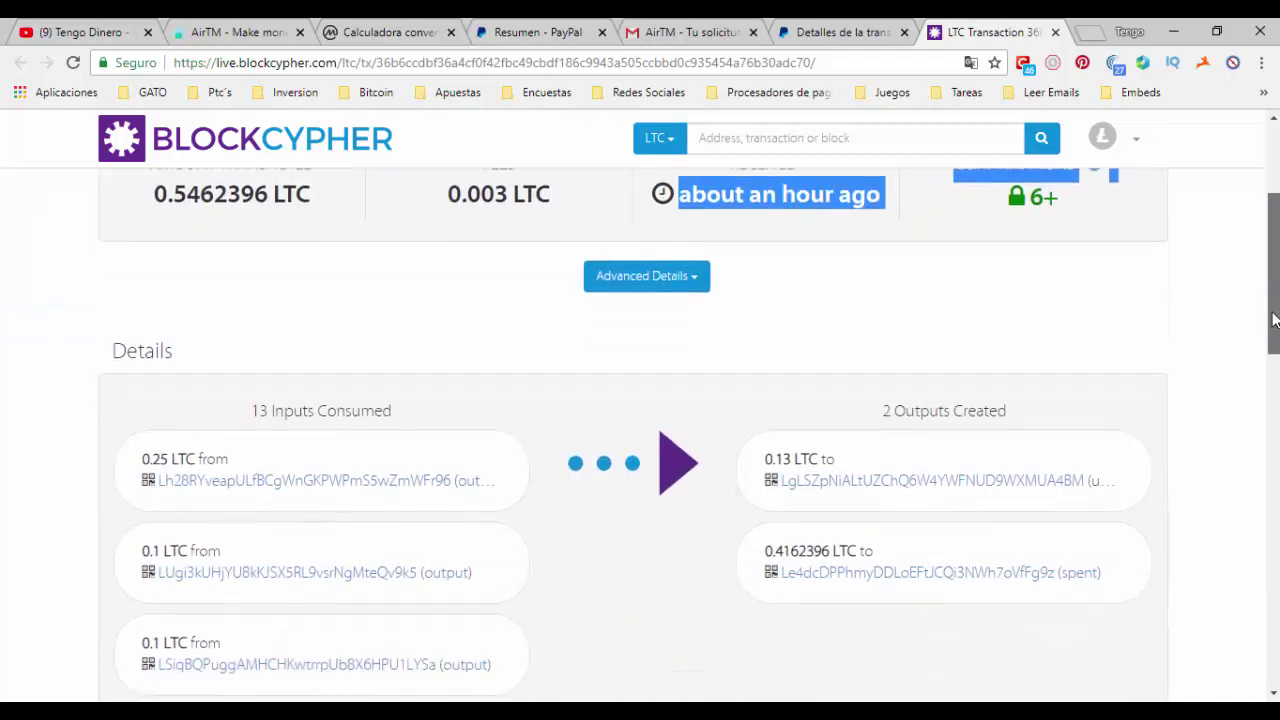
scroll(857, 689, up, 3)
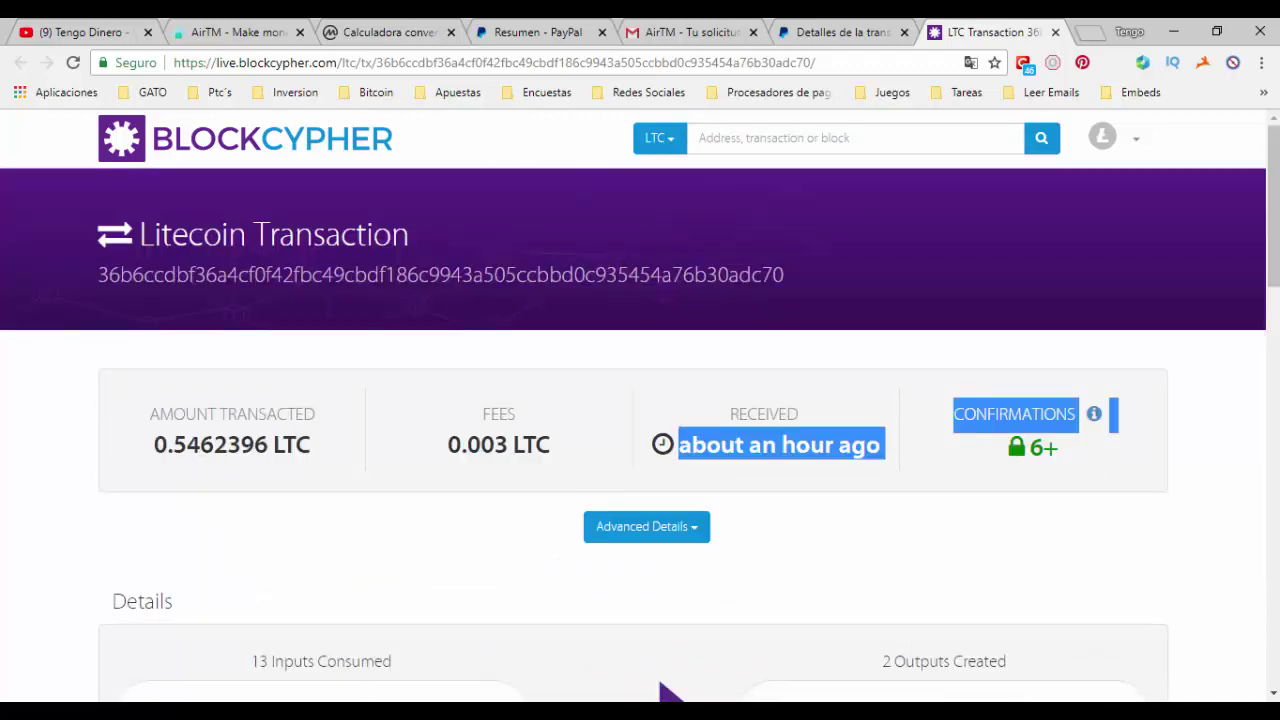
mouse_move(660, 688)
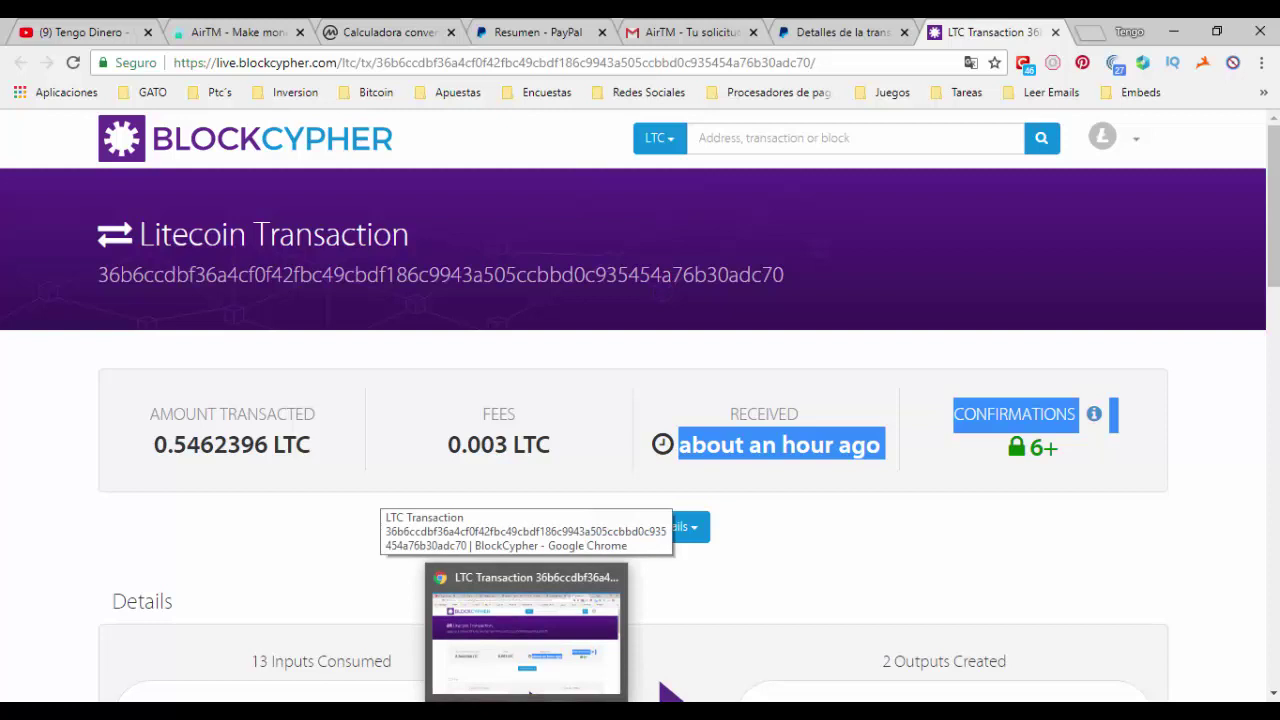
key(ctrl+2)
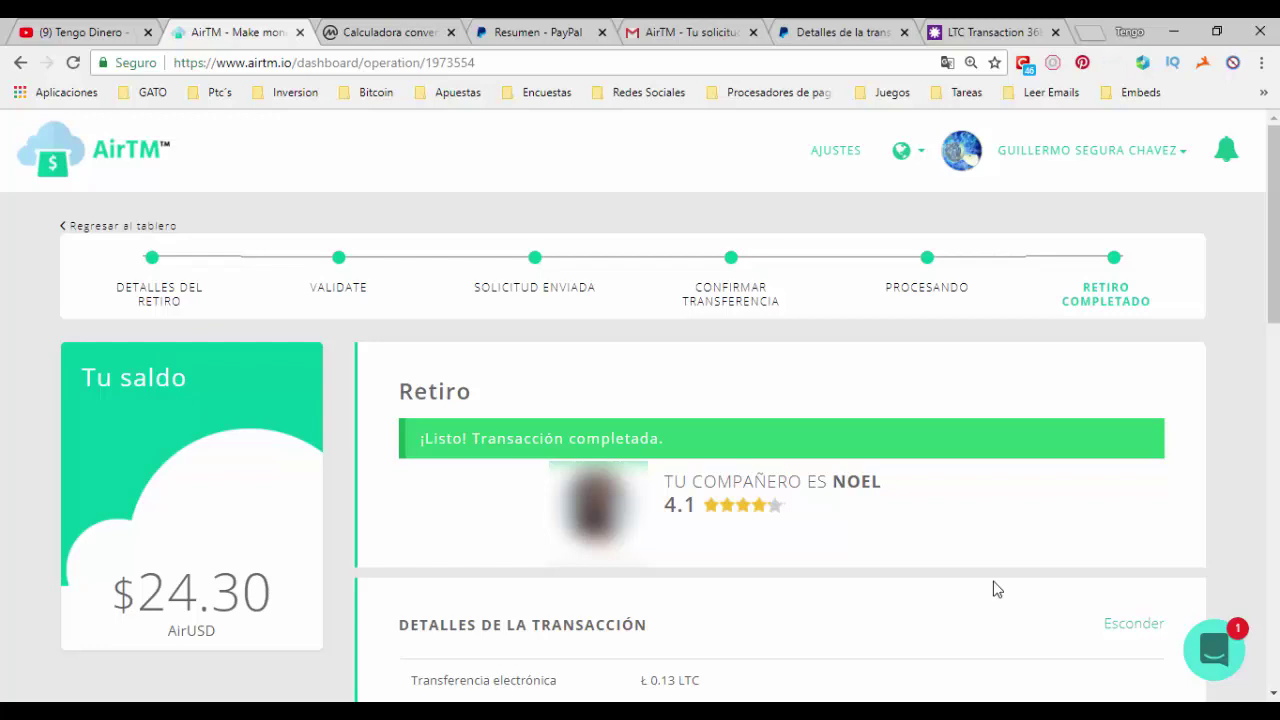
Step: Compare CoinMarketCap's 10.88 USD value for 0.13 LTC with Exodus's $10.91 receipt
key(alt+Tab)
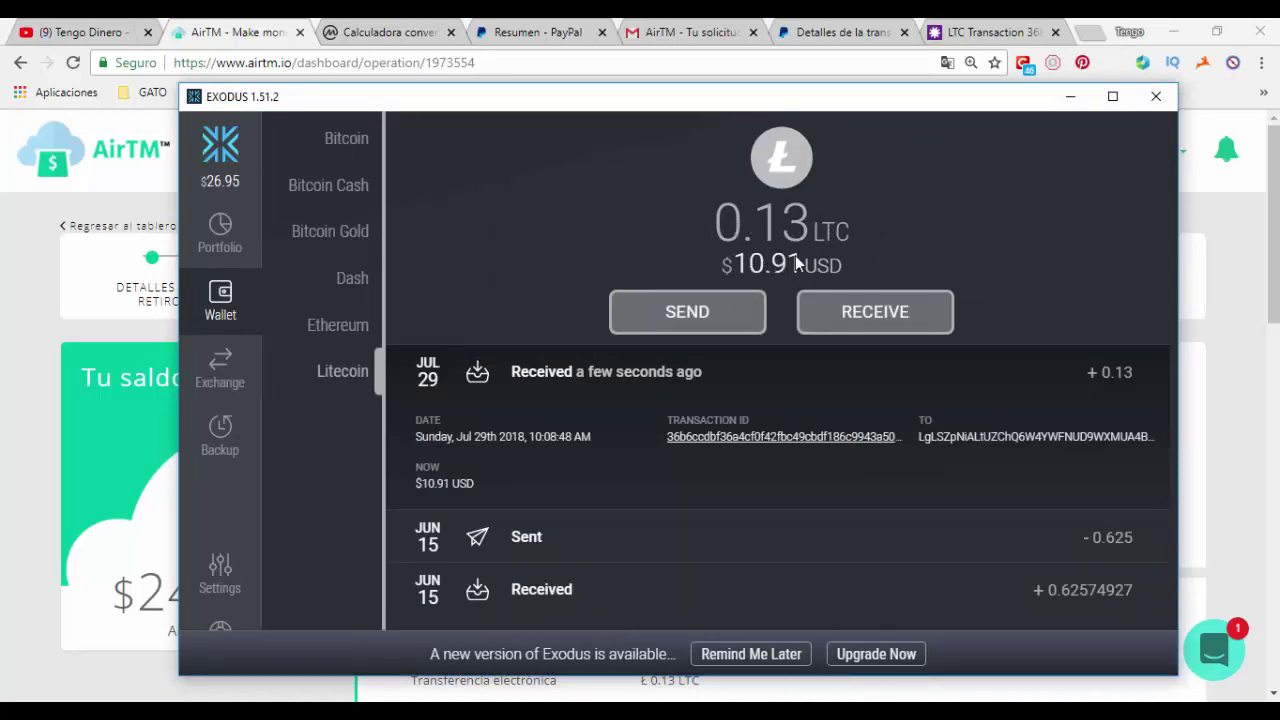
click(362, 31)
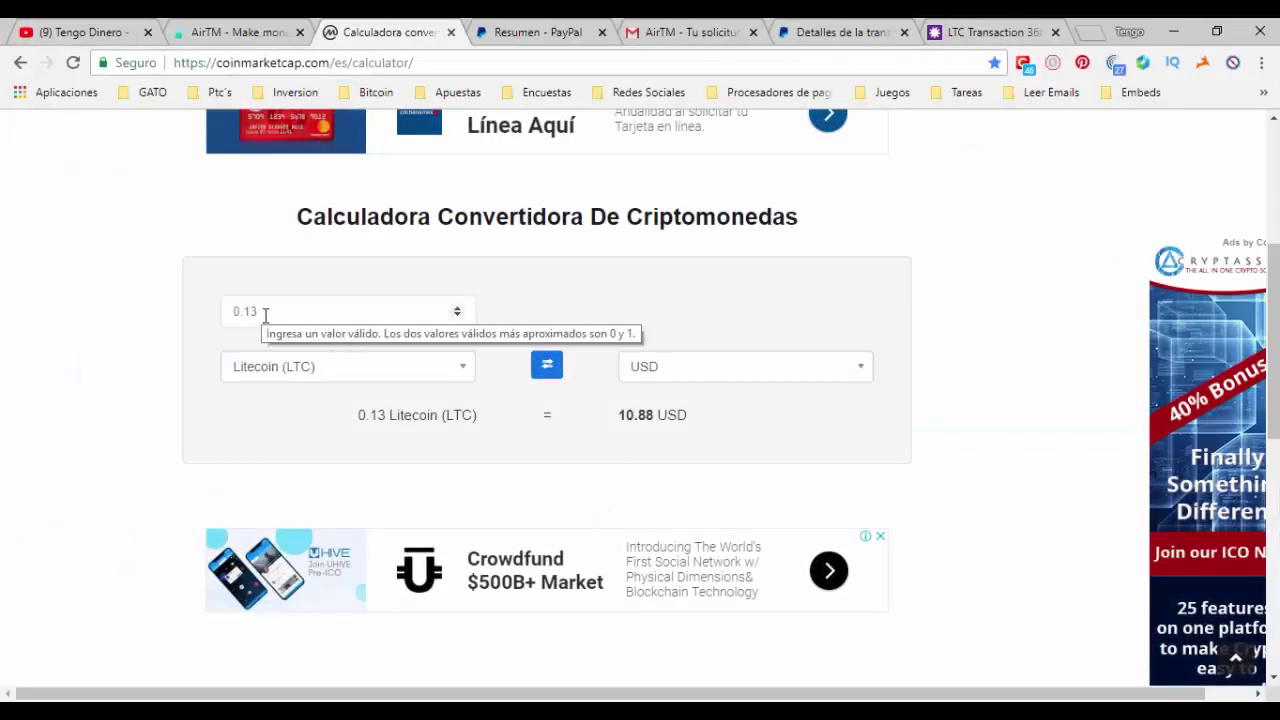
drag(616, 414, 655, 414)
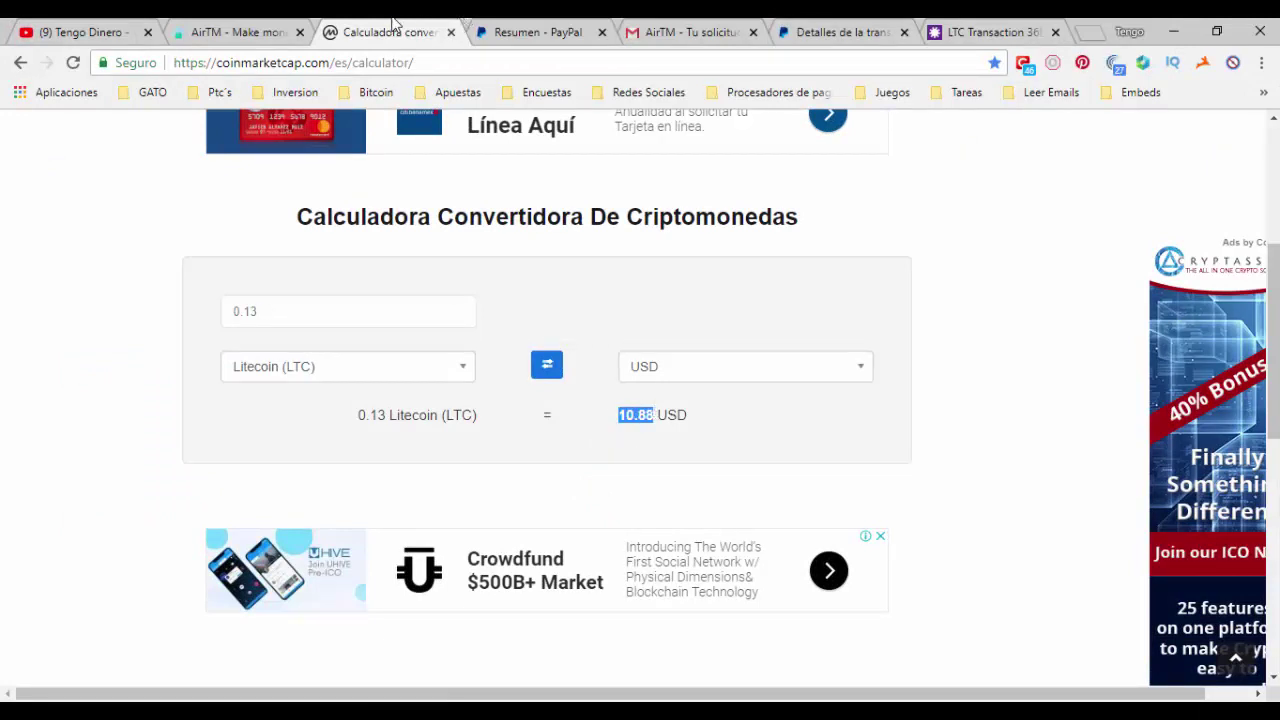
click(242, 31)
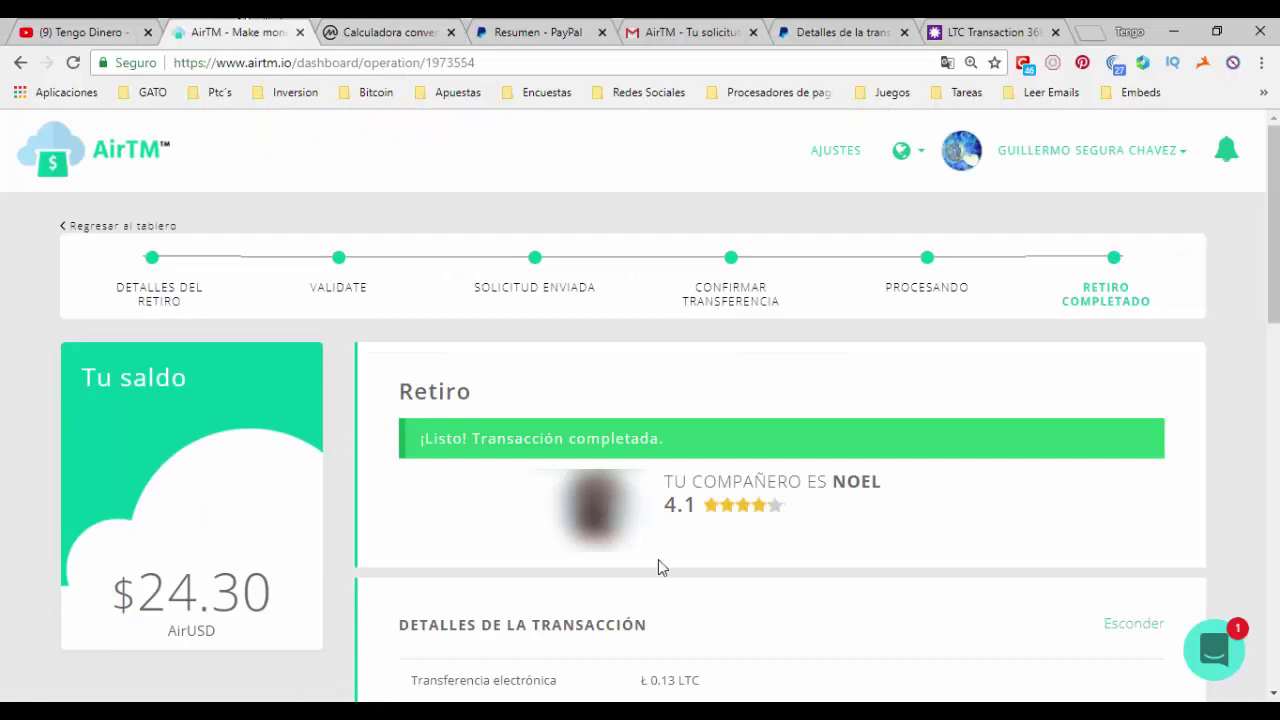
key(alt+Tab)
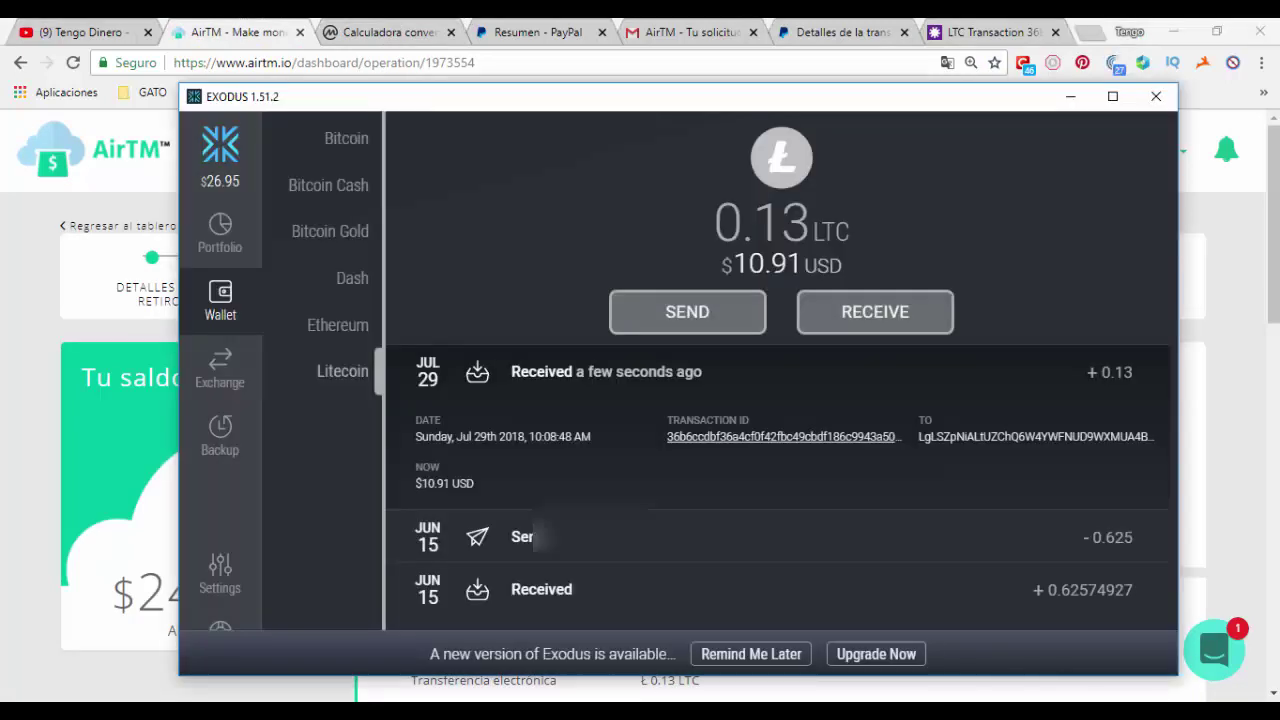